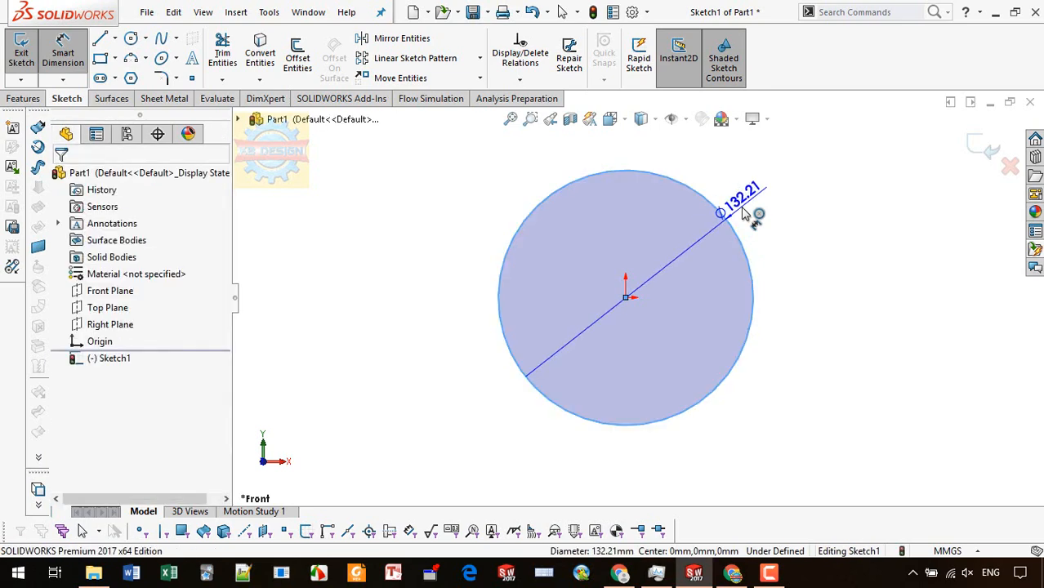
- Dimension the circle centred on the origin with a diameter of 146.7 mm
click(521, 380)
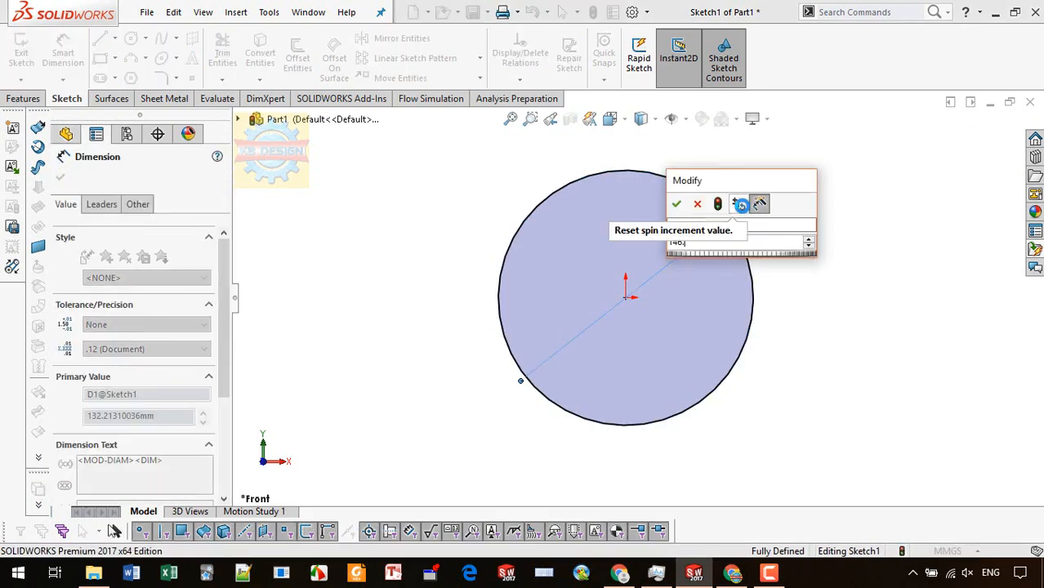
text(146.7)
key(Return)
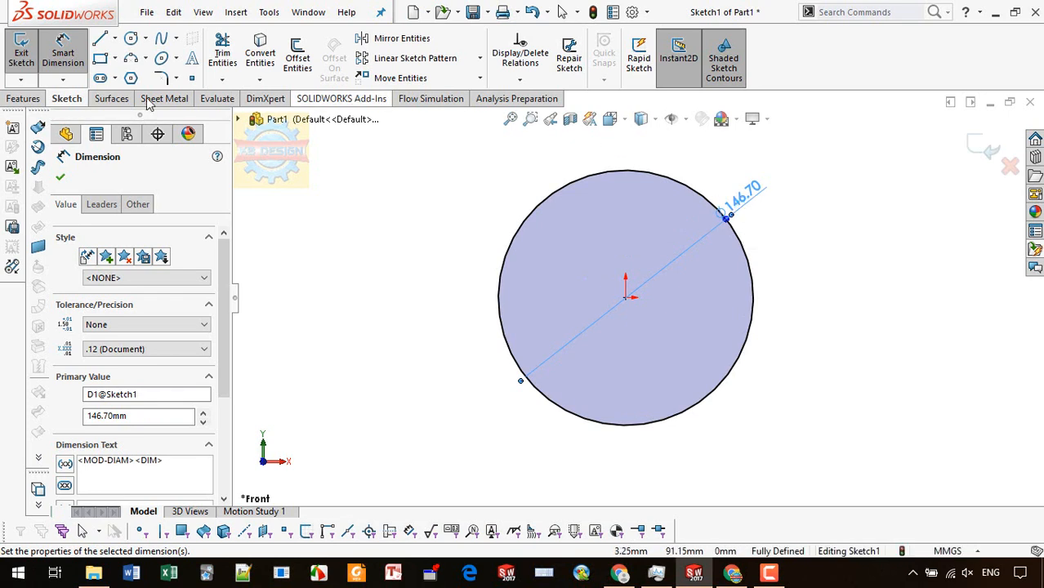
- Extrude the circle as a blind boss 18 mm deep
click(24, 98)
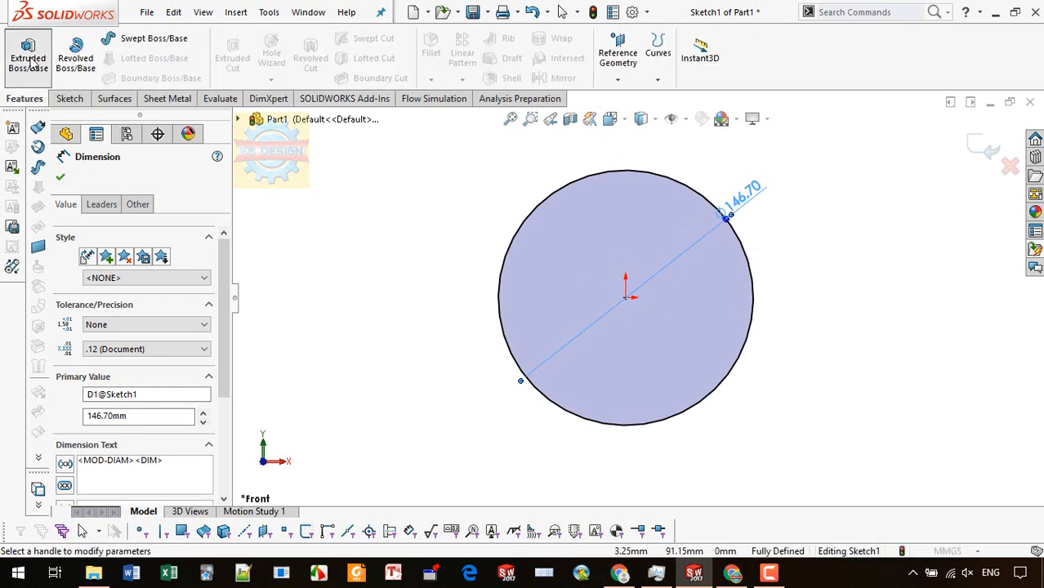
click(28, 62)
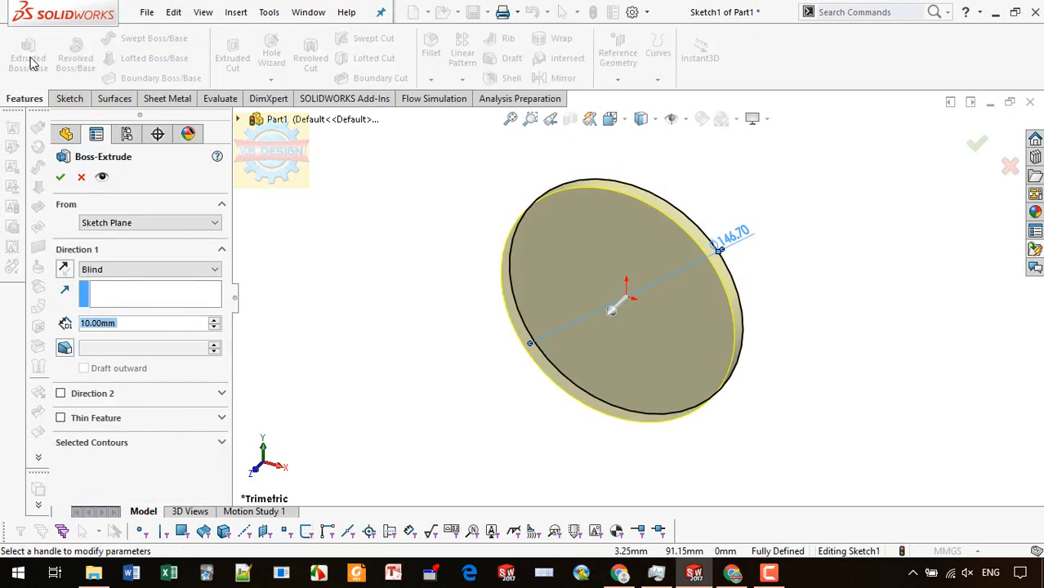
text(18)
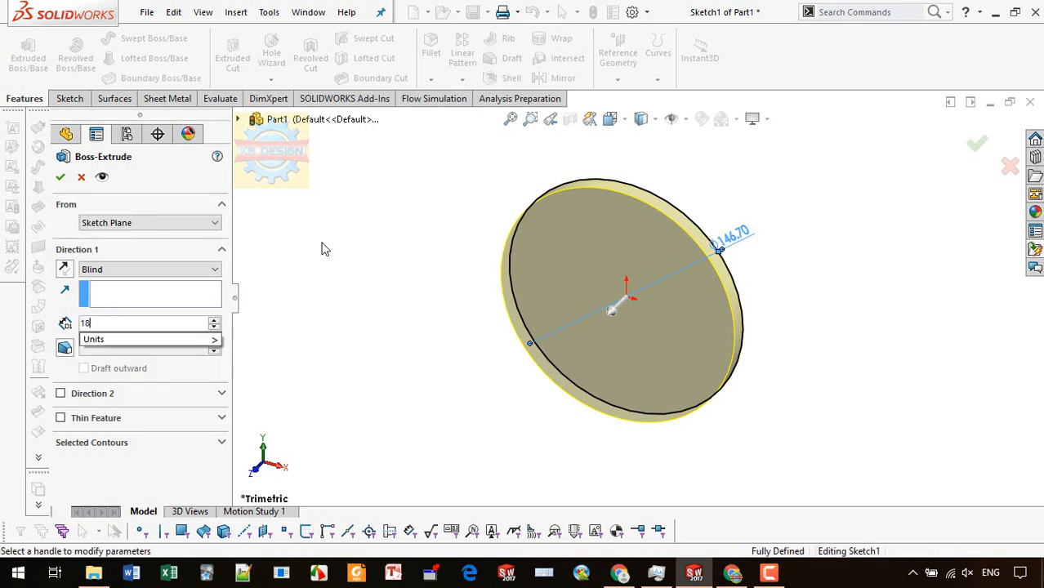
key(Return)
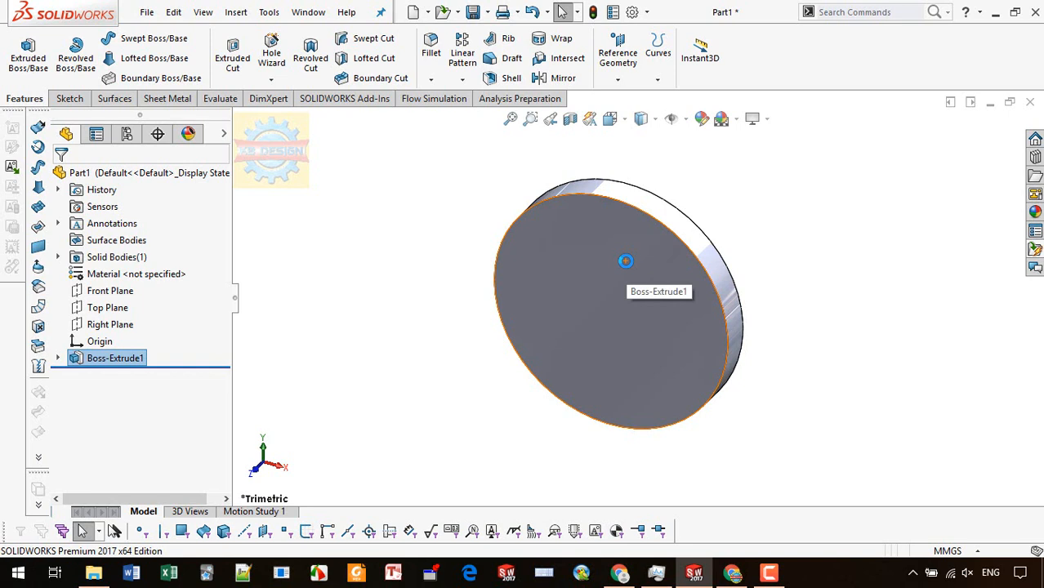
- Start a sketch on the disc's front face, draw a circle centred on the origin and set its diameter to 140.5 mm
click(626, 261)
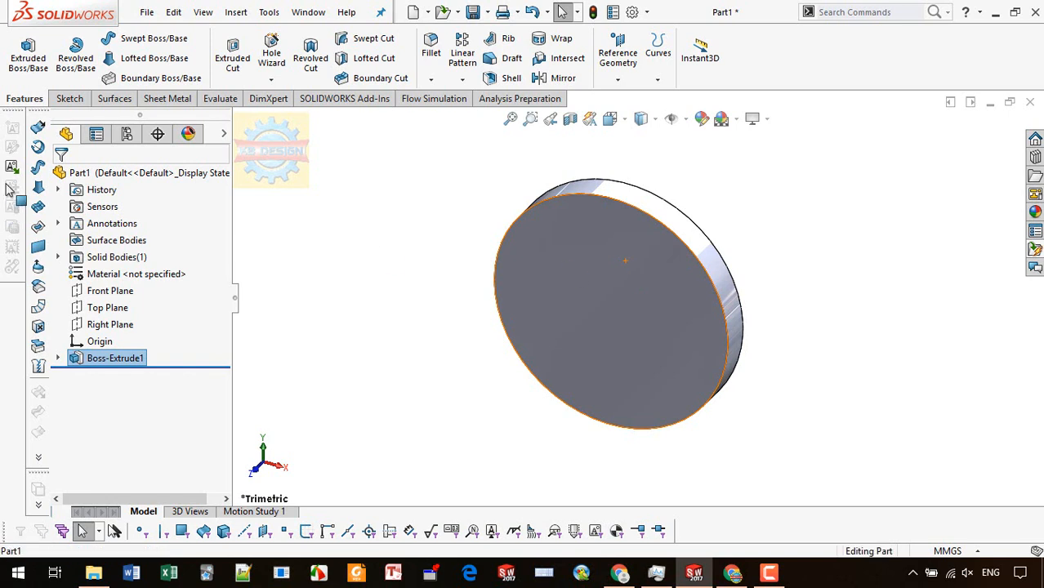
click(23, 54)
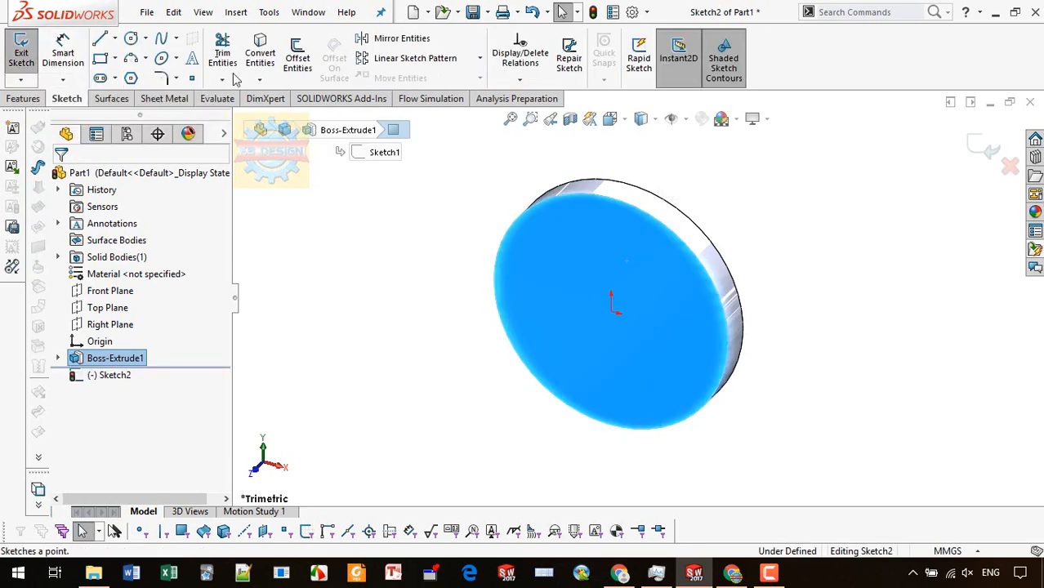
click(131, 39)
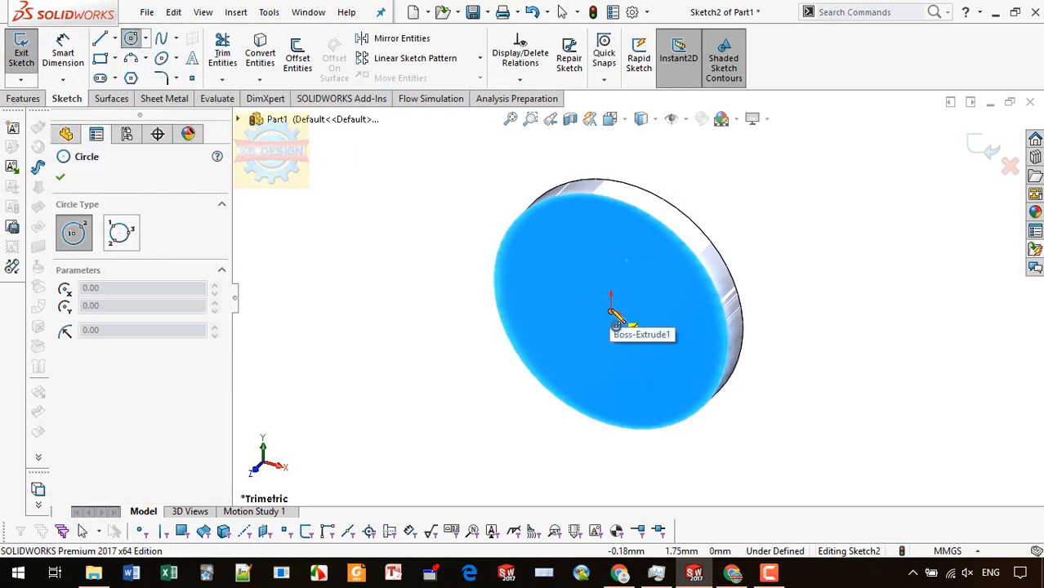
click(618, 213)
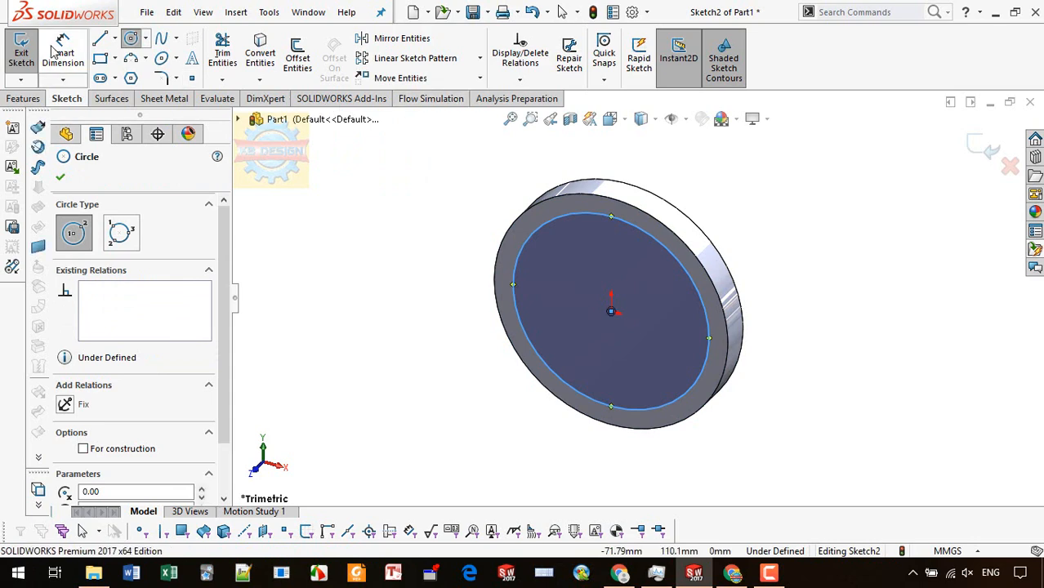
key(Escape)
click(645, 229)
click(687, 193)
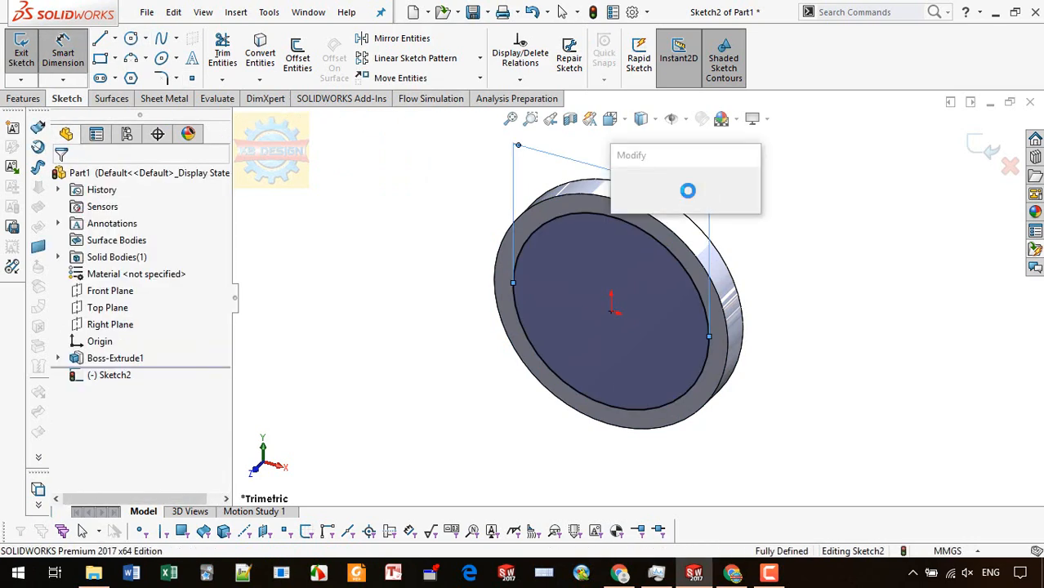
text(140.5)
key(Return)
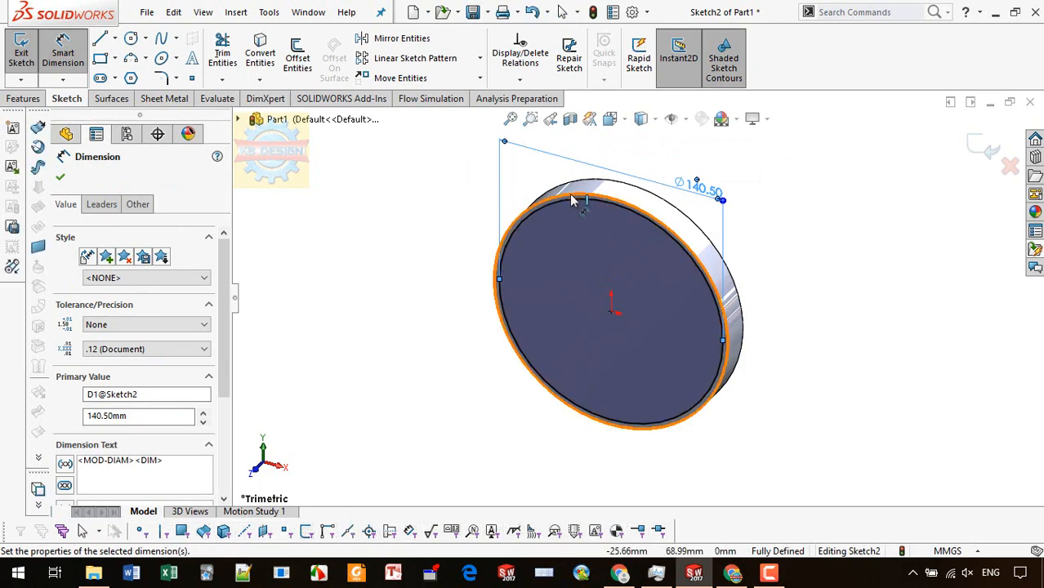
- Convert the disc's outer edge into the sketch and cut the ring between it and the circle 14.5 mm deep
key(Escape)
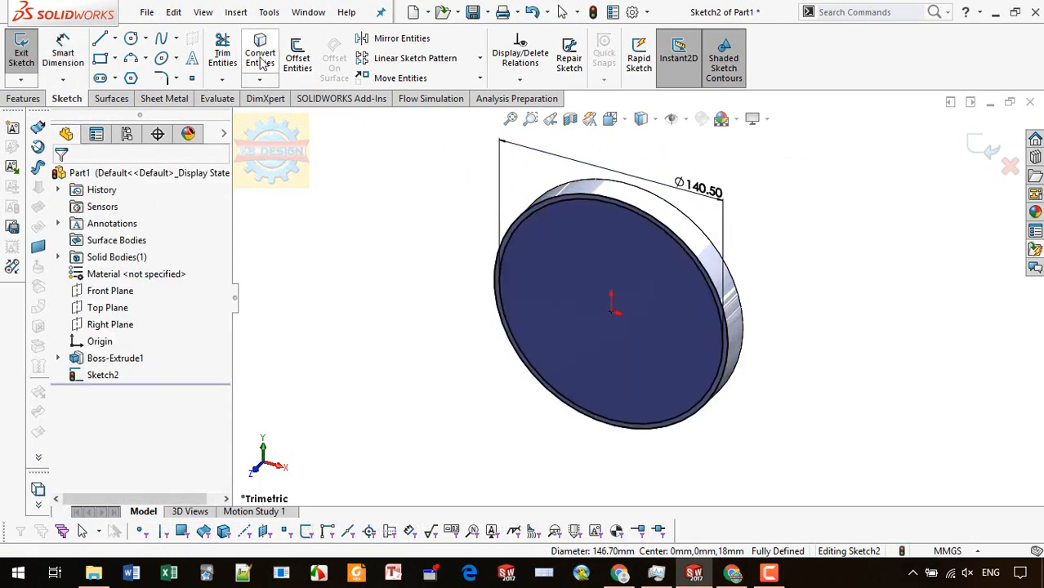
click(23, 98)
click(234, 56)
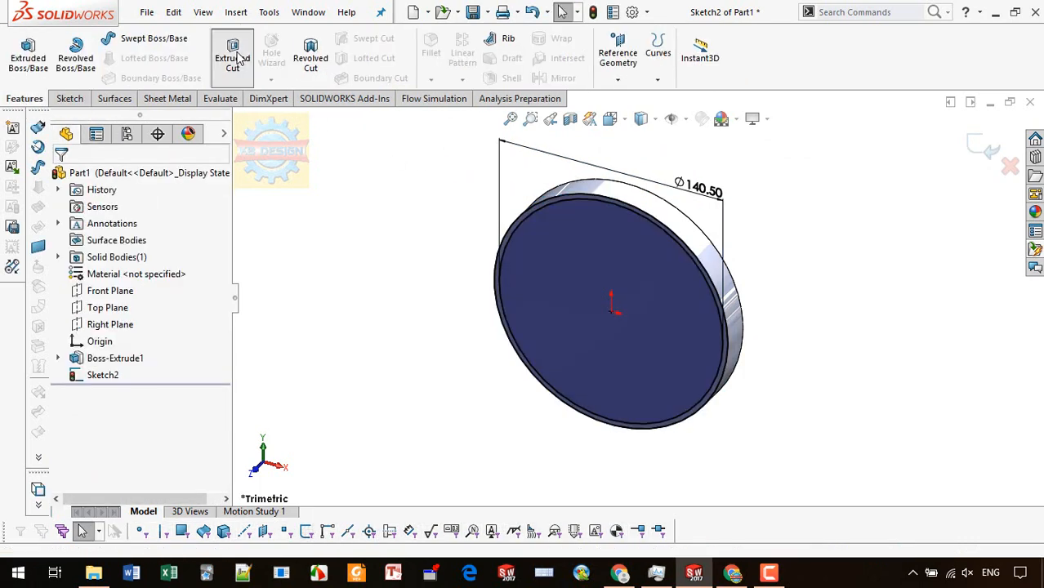
text(14.5)
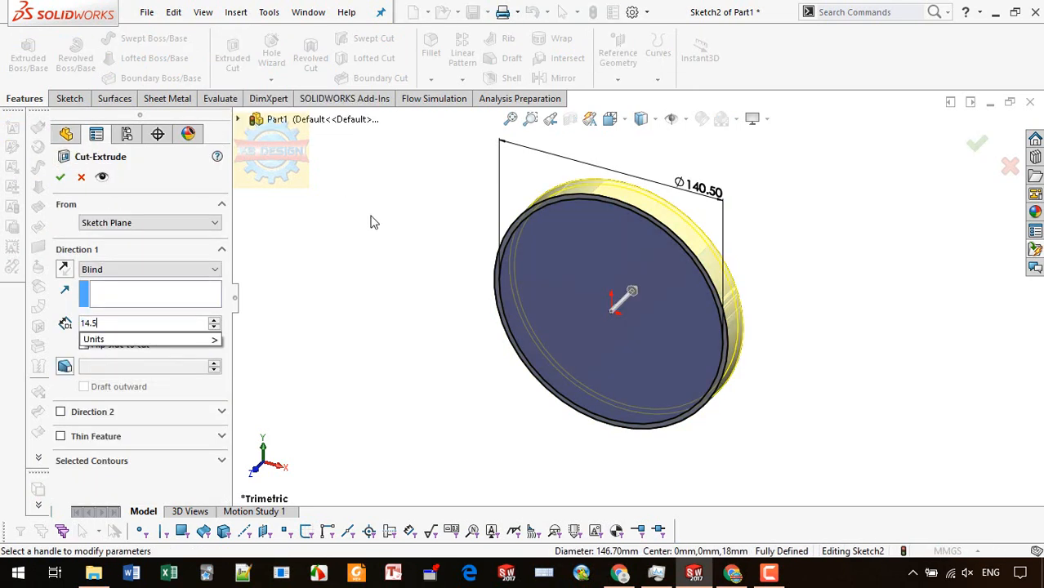
key(Return)
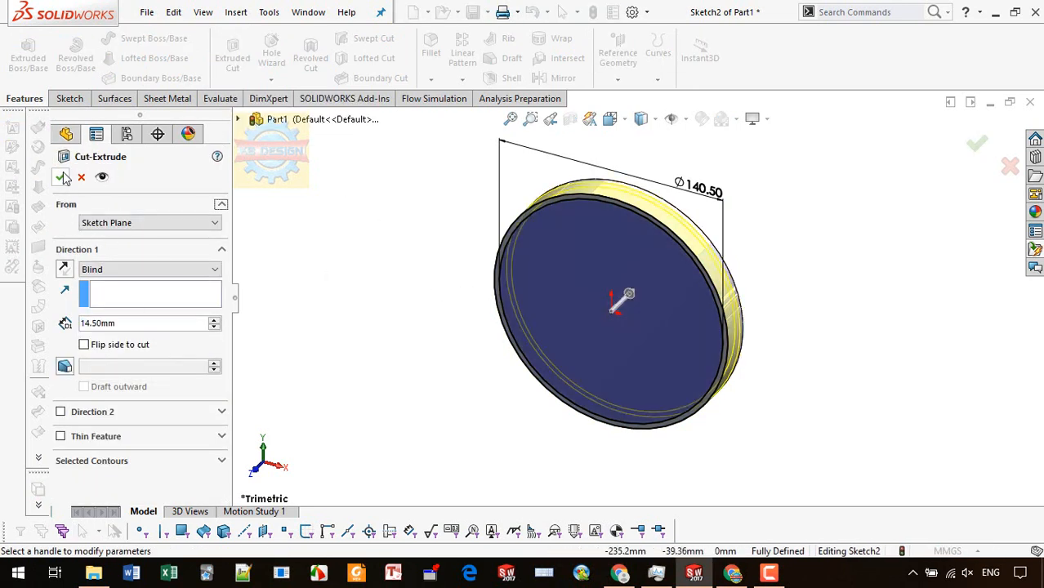
click(62, 177)
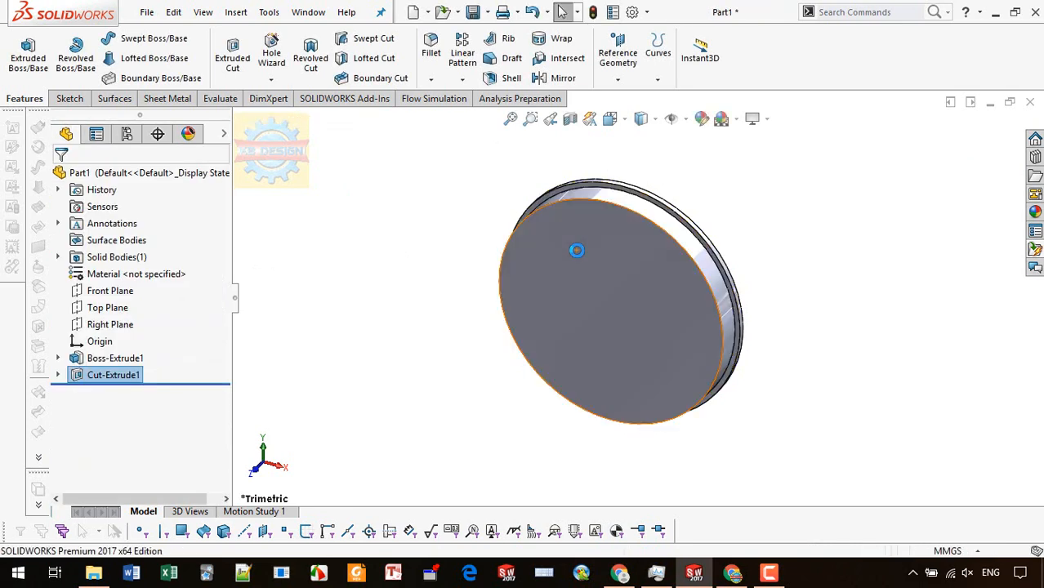
- Start a sketch on the front face, draw a circle centred on the origin and set its diameter to 118 mm
click(593, 276)
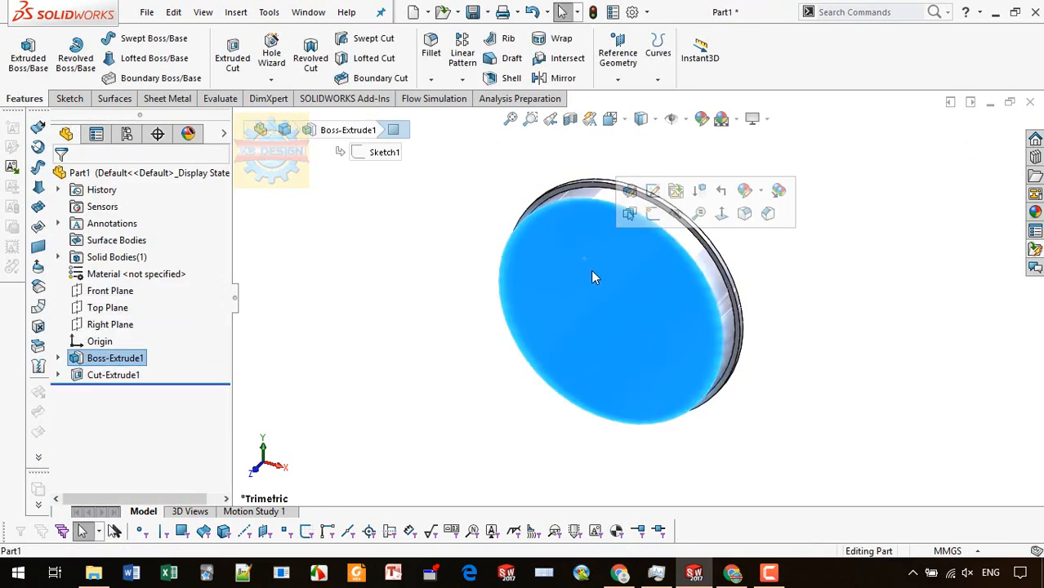
click(70, 98)
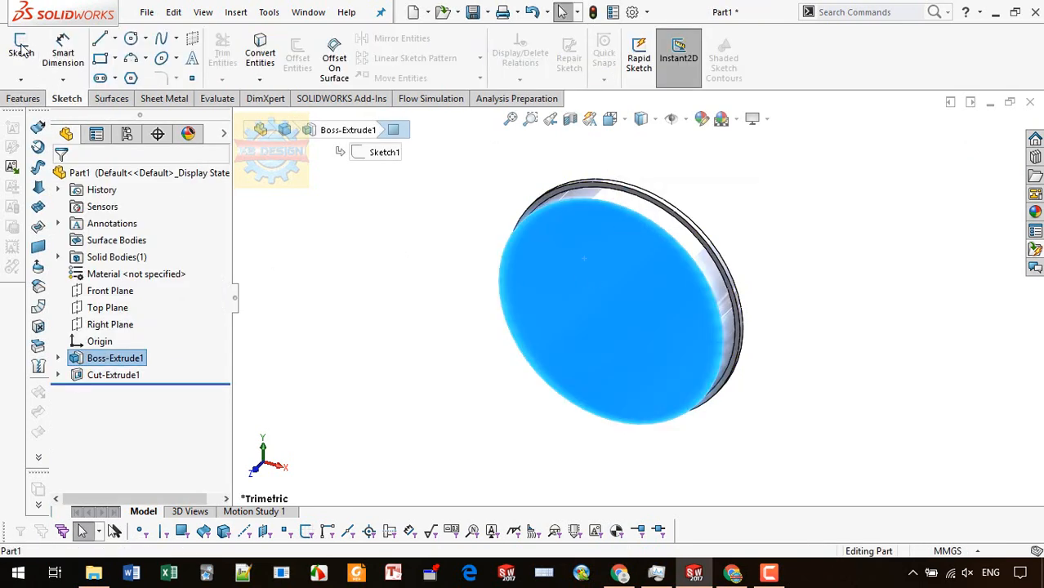
click(22, 51)
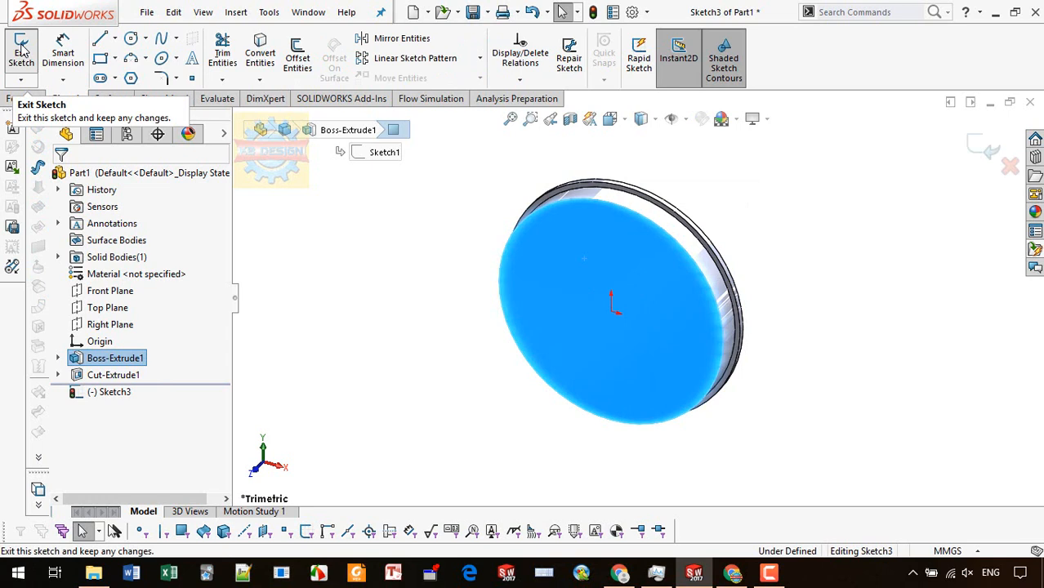
click(132, 39)
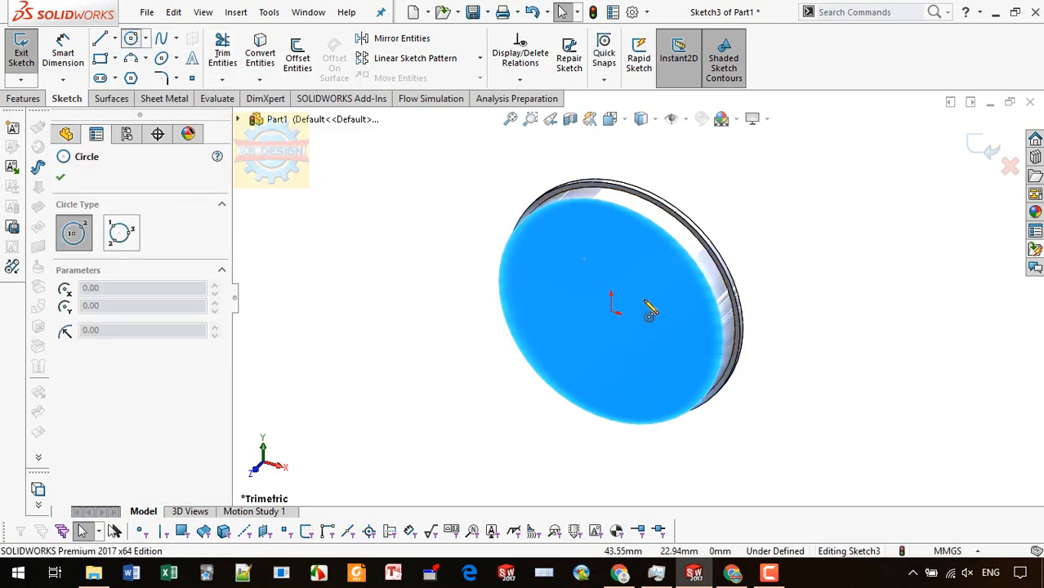
click(612, 305)
click(635, 241)
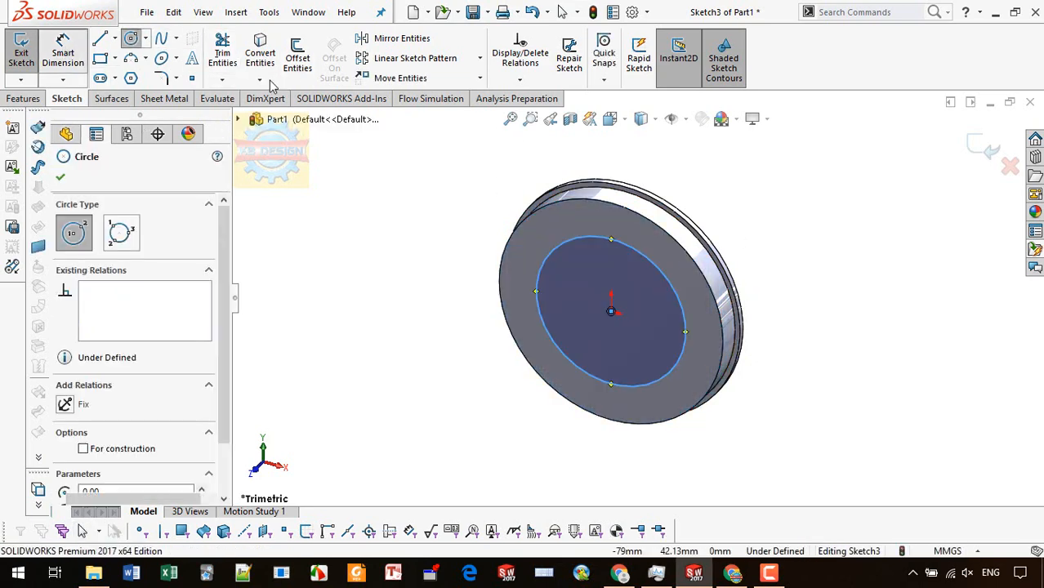
click(63, 49)
click(660, 263)
click(723, 209)
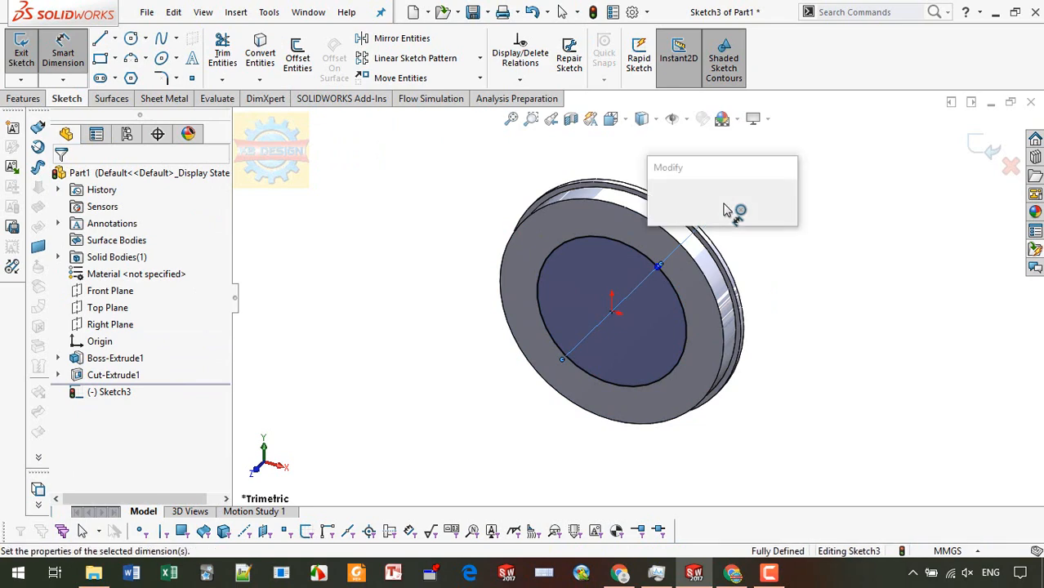
key(Return)
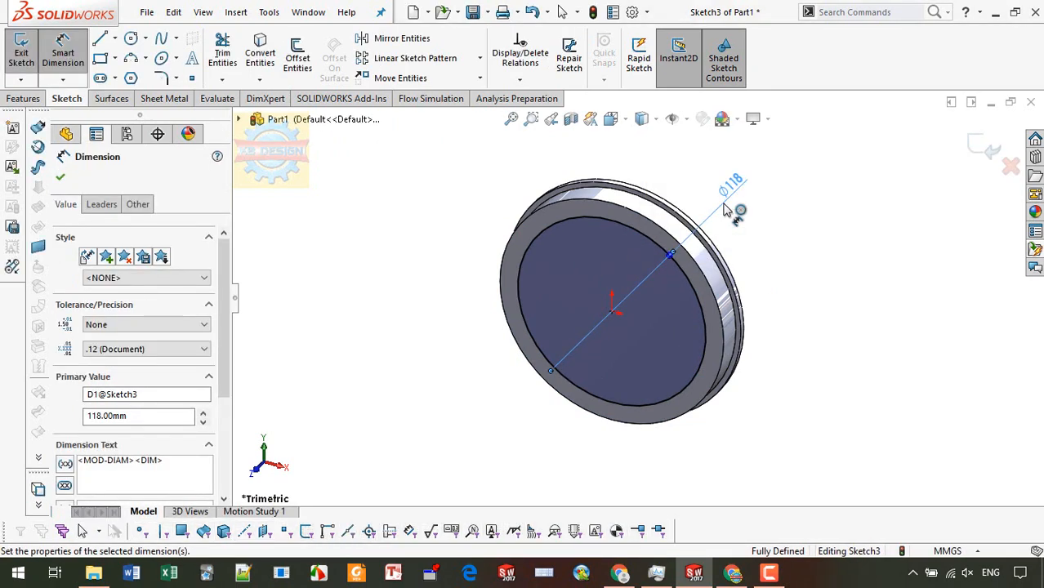
- Draw a smaller concentric circle at the origin inside the 118 mm circle and set its diameter to 38 mm
key(space)
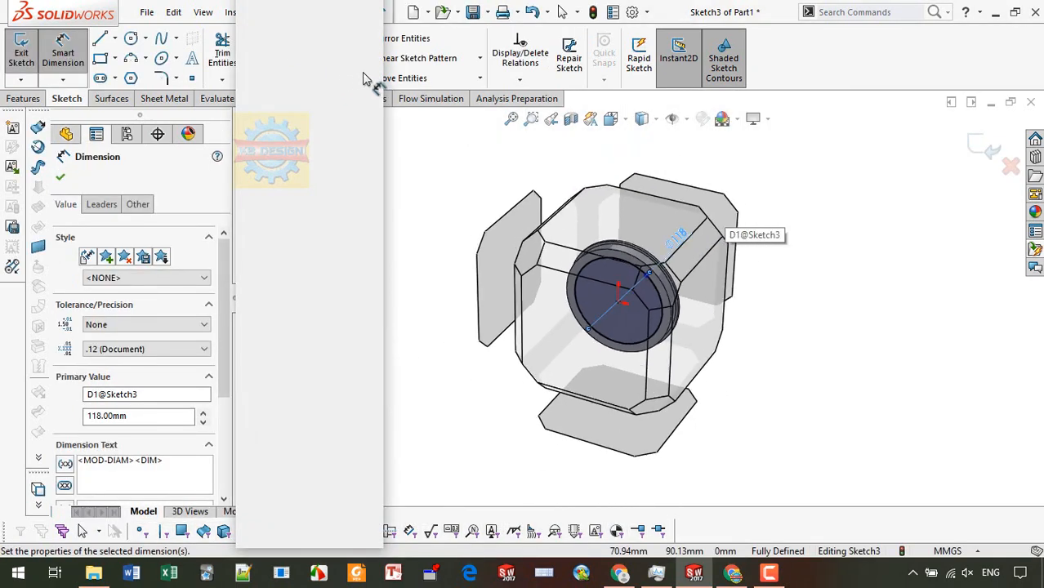
click(373, 55)
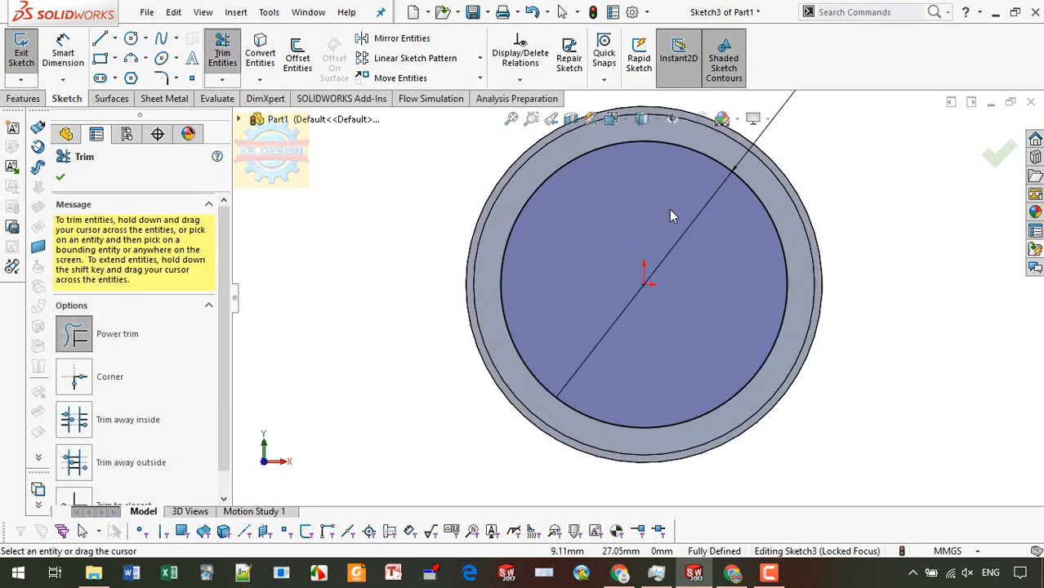
click(131, 38)
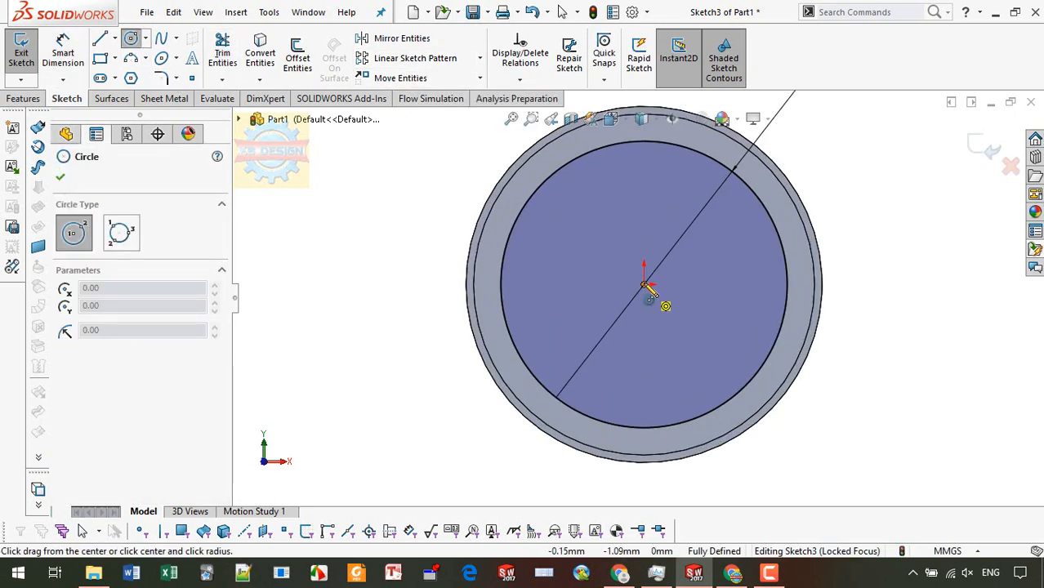
click(644, 284)
click(656, 247)
key(Escape)
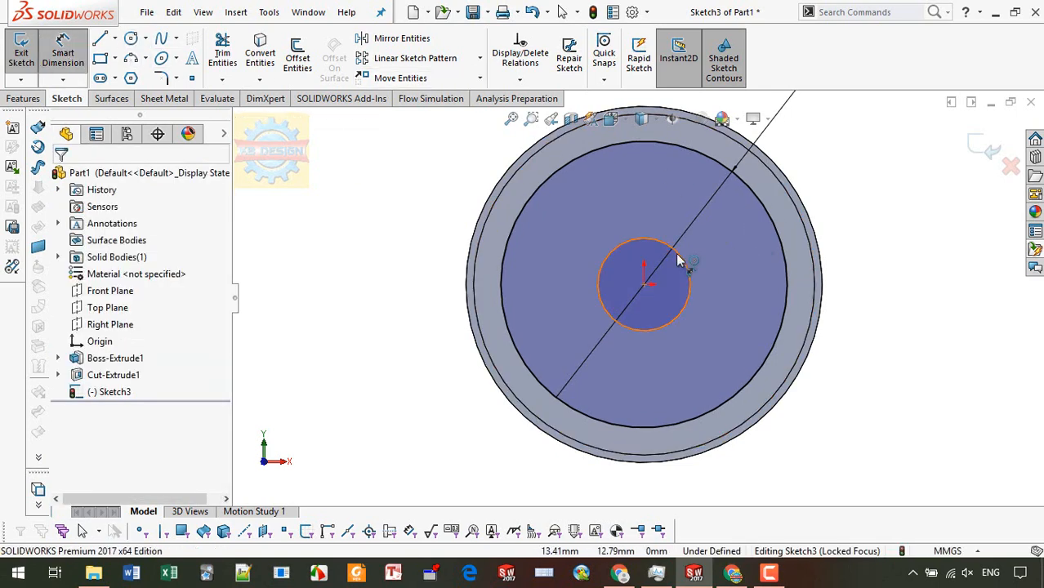
click(703, 250)
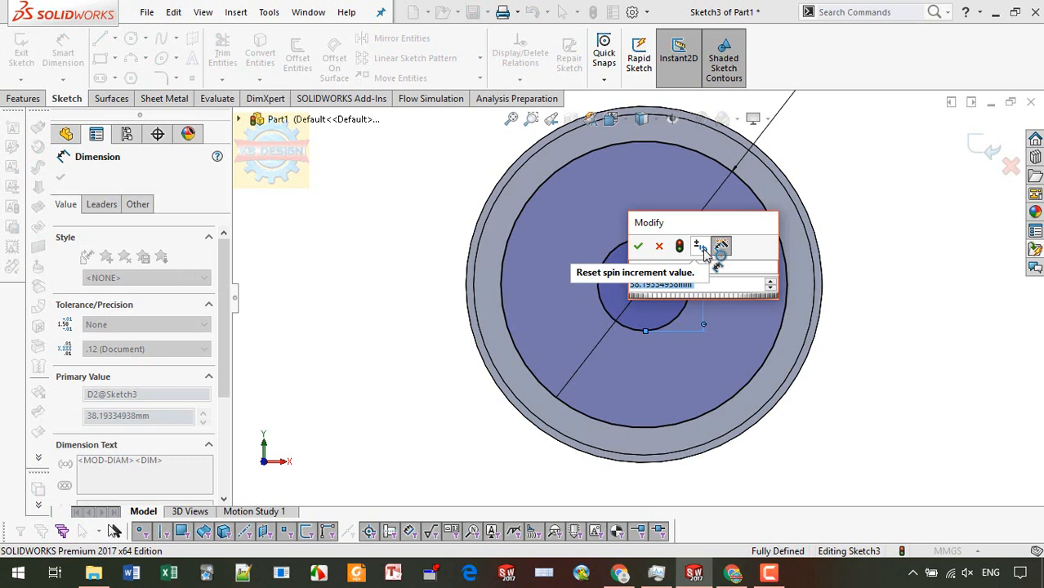
text(38)
key(Return)
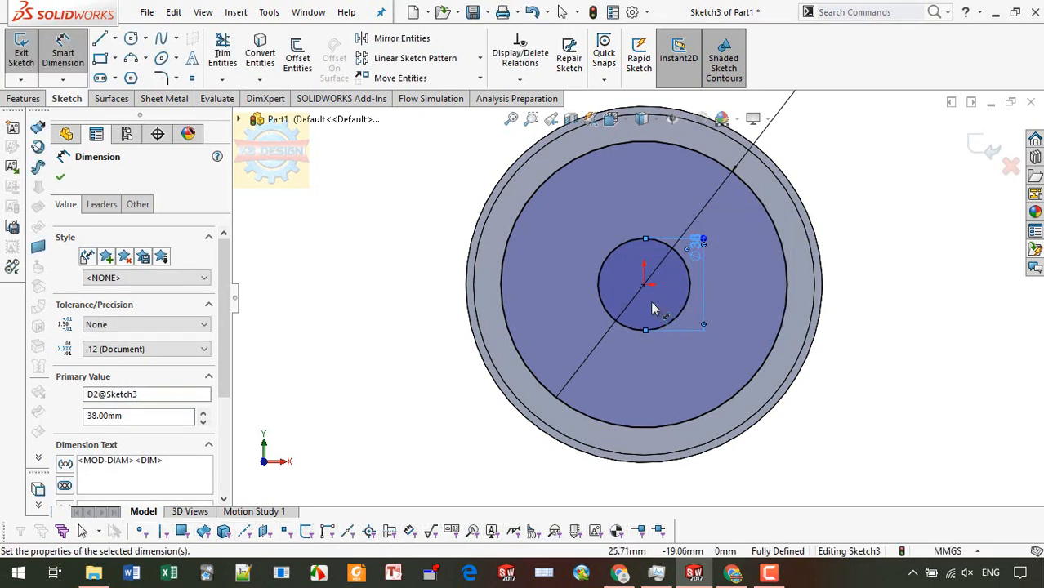
- Draw a small circle directly below the 38 mm circle and set its diameter to 21 mm
click(132, 40)
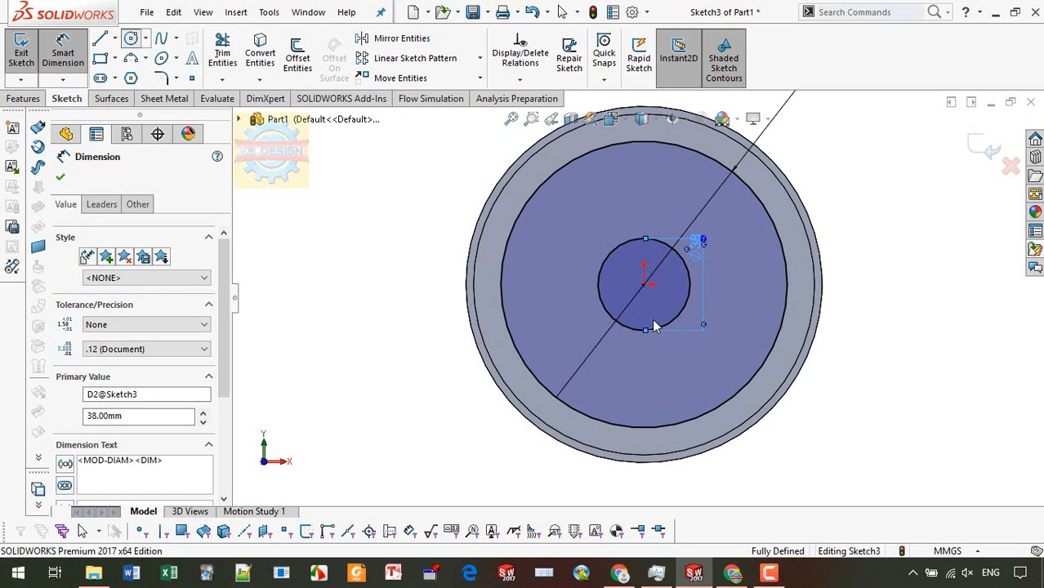
click(647, 374)
click(660, 360)
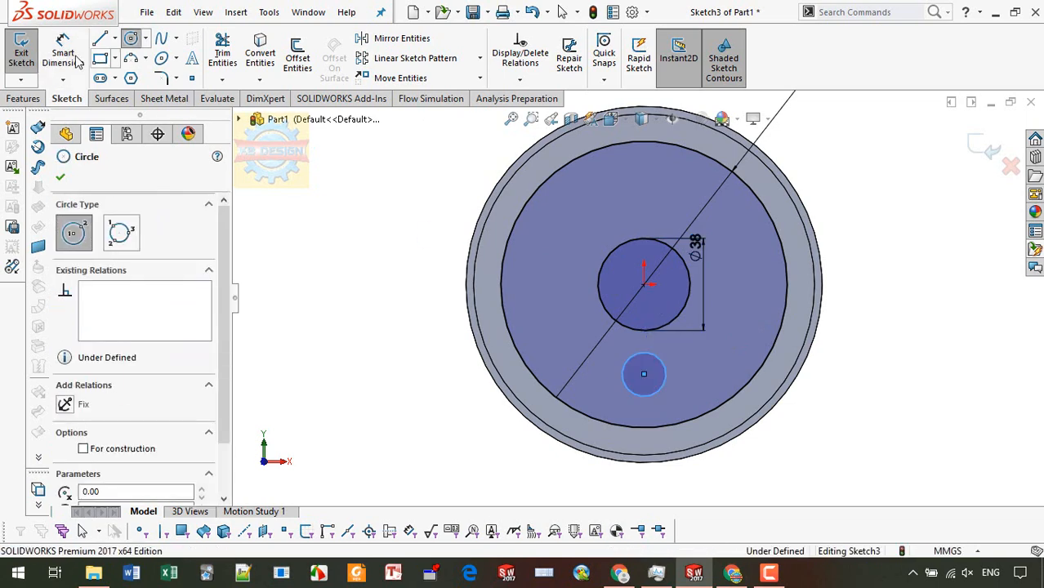
click(72, 57)
click(660, 361)
click(685, 379)
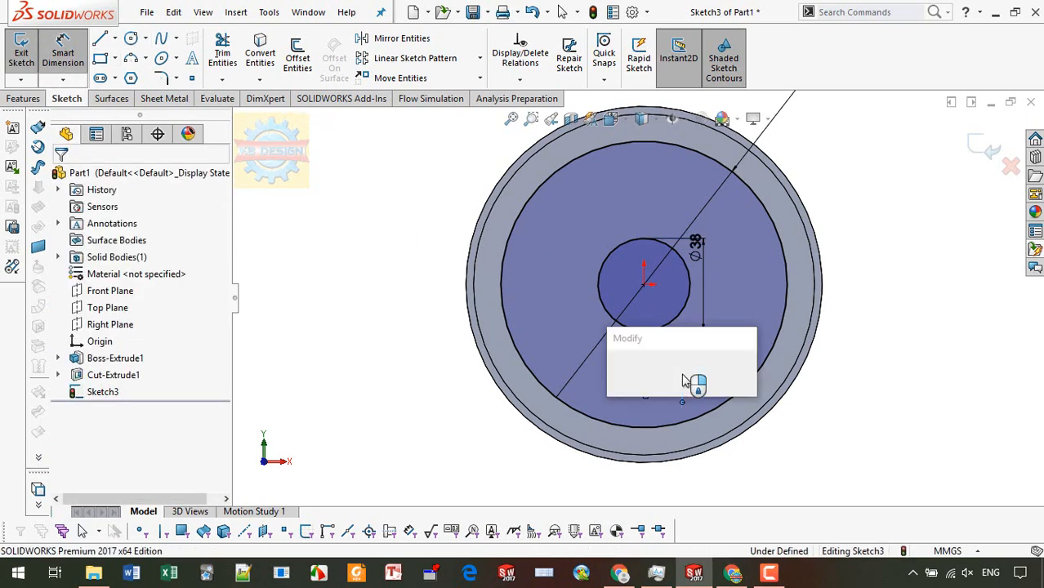
text(21)
key(Return)
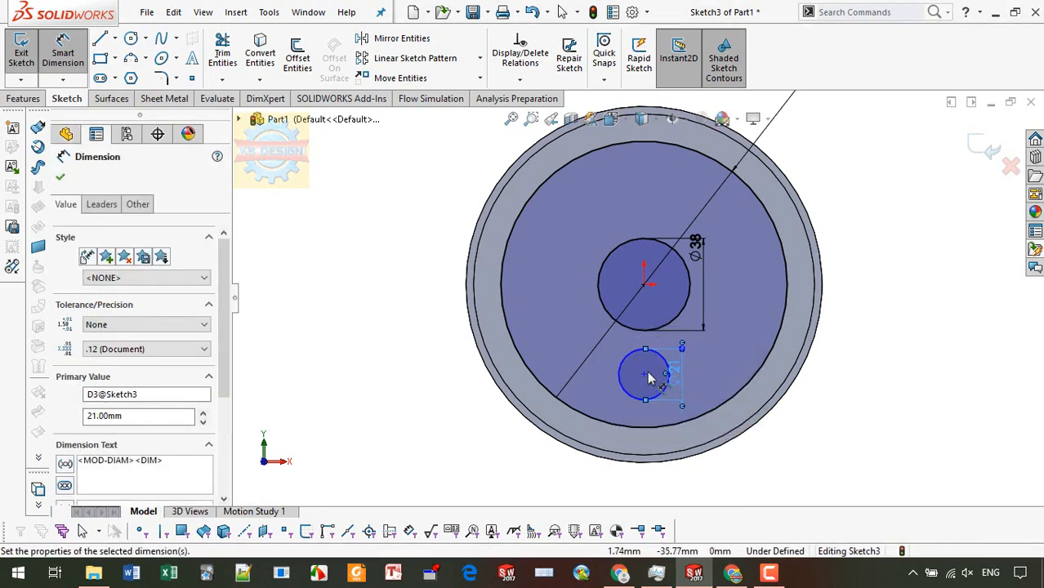
- Dimension the vertical distance between the centres of the 38 mm and 21 mm circles and set it to 27 mm
click(642, 374)
click(642, 285)
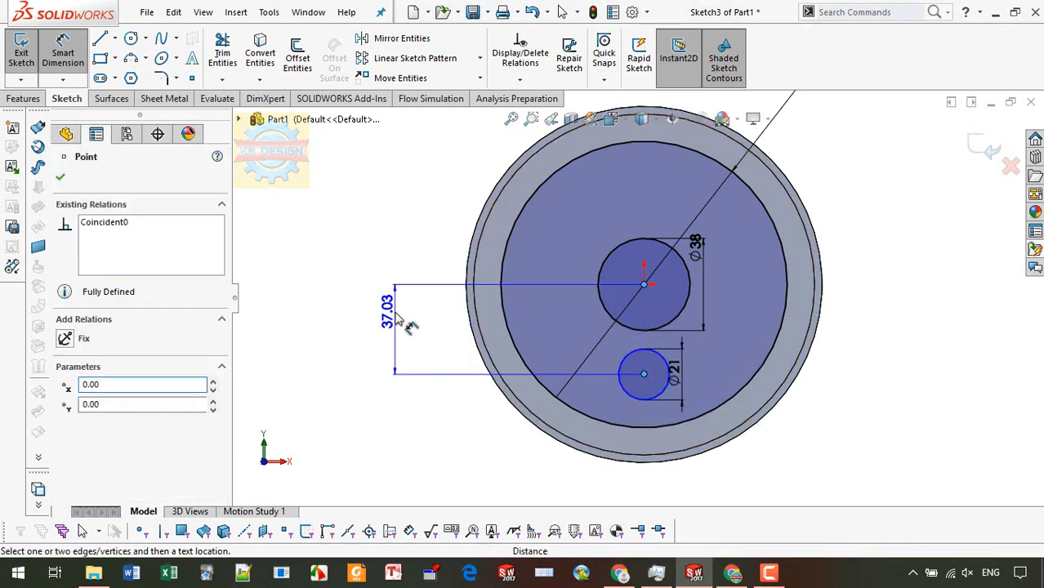
click(396, 313)
text(27)
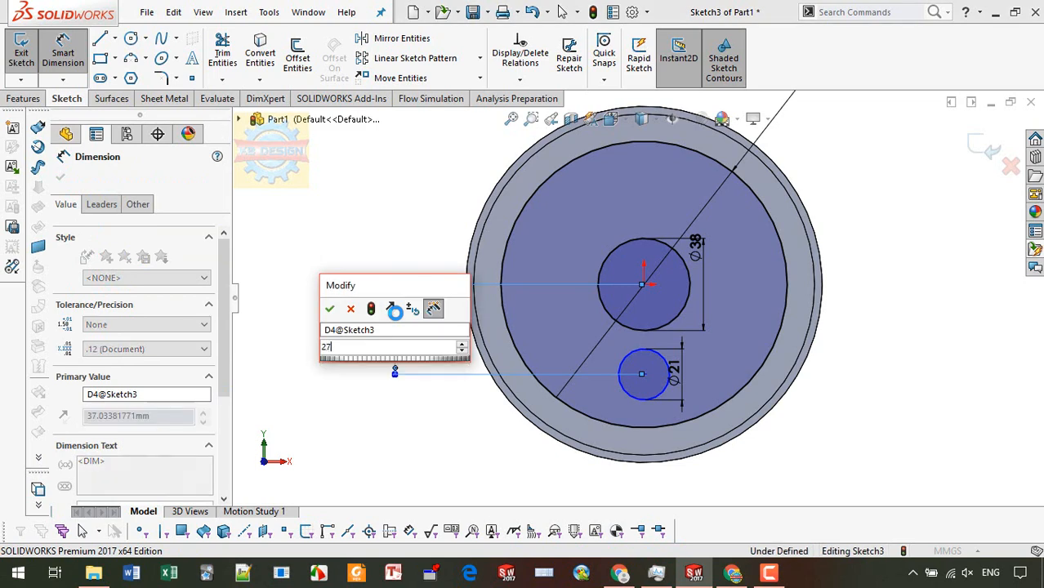
key(Return)
- Draw a three-point arc joining the right sides of the 38 mm and 21 mm circles, curving inward between them
click(131, 58)
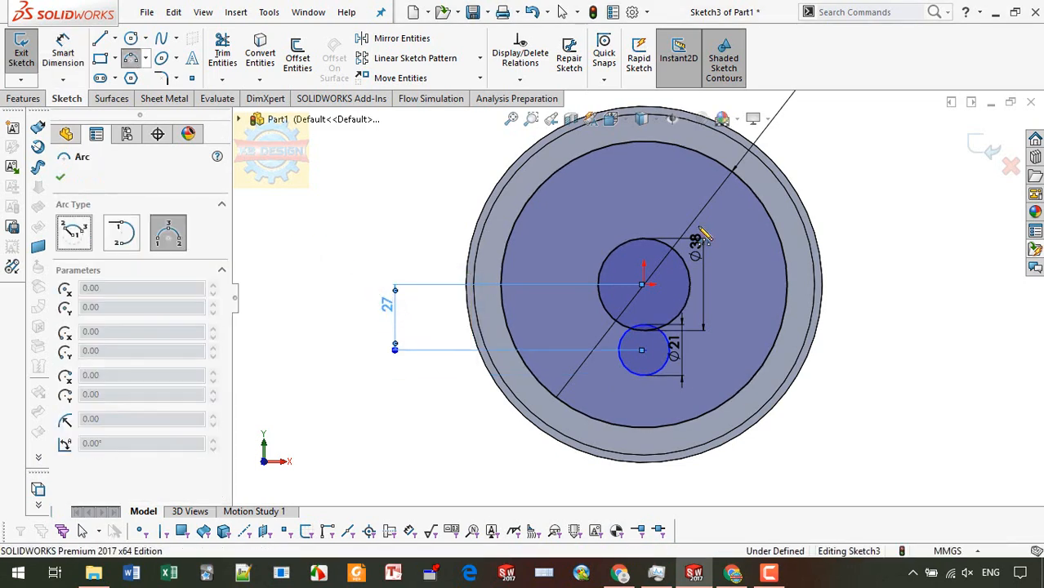
scroll(722, 319, down, 2)
scroll(722, 319, down, 1)
click(669, 274)
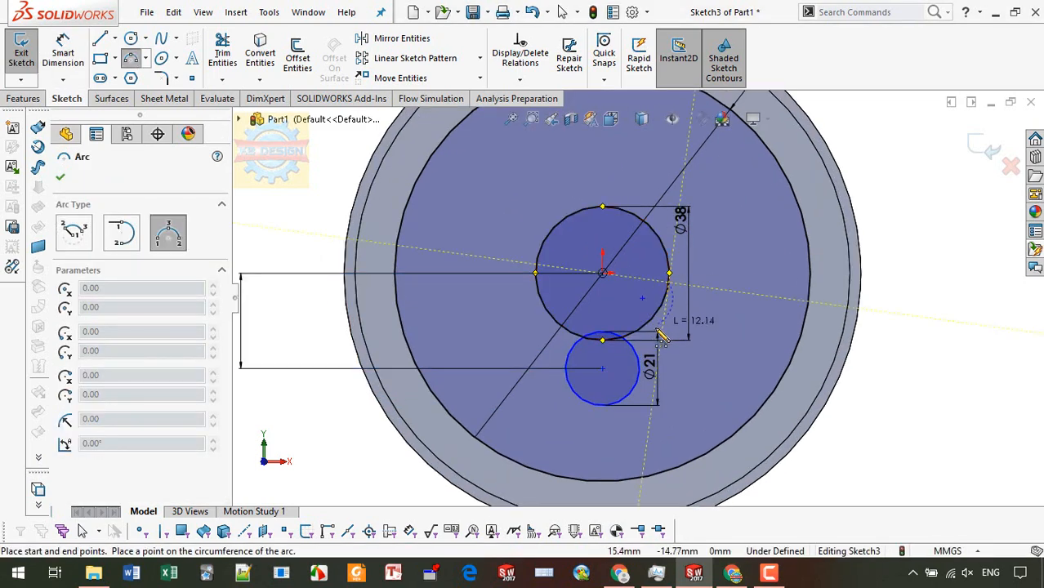
click(651, 367)
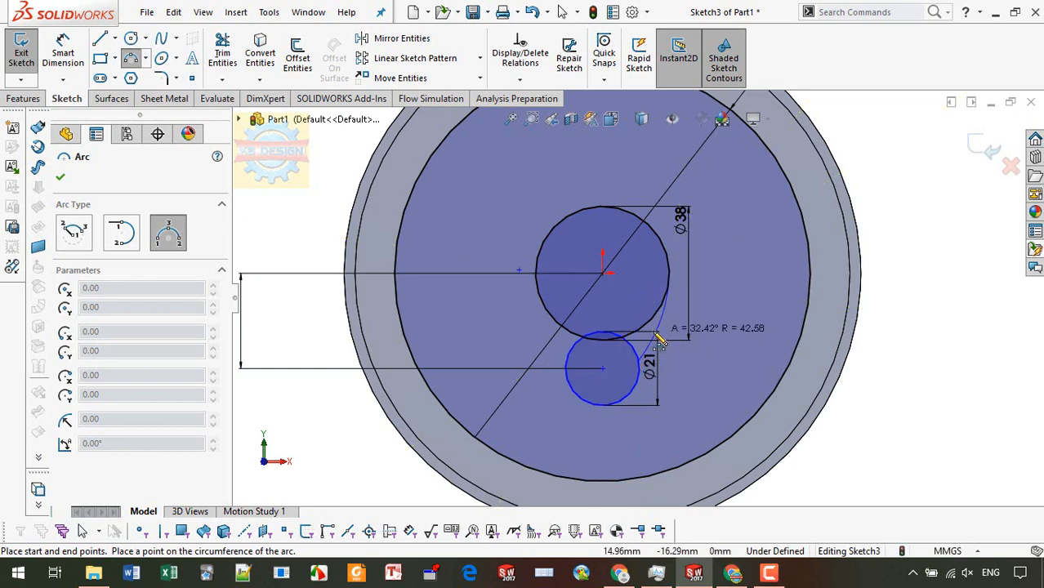
click(642, 329)
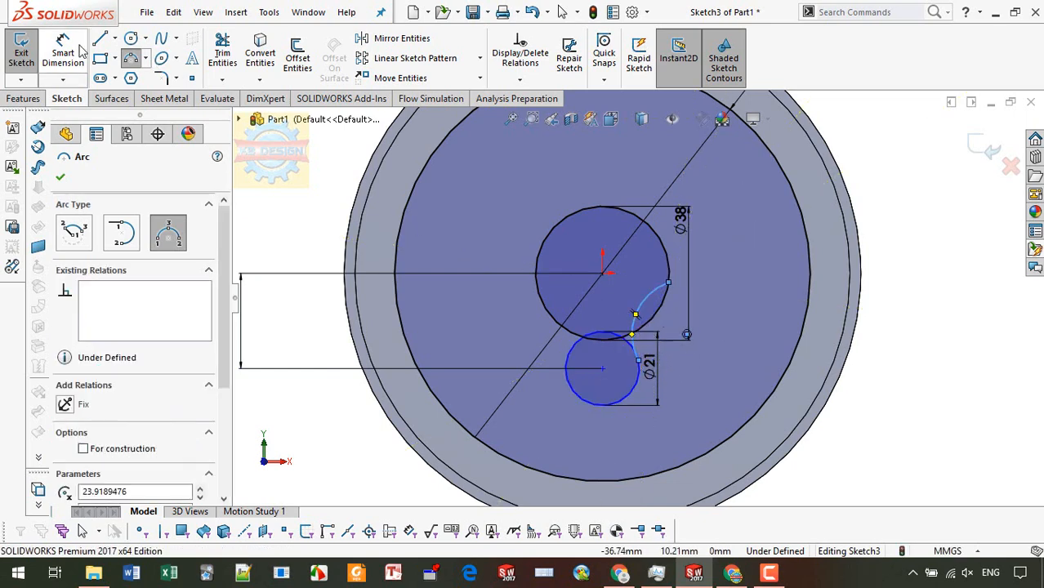
key(Escape)
- Dimension the connecting arc's radius and set it to 28 mm
click(646, 303)
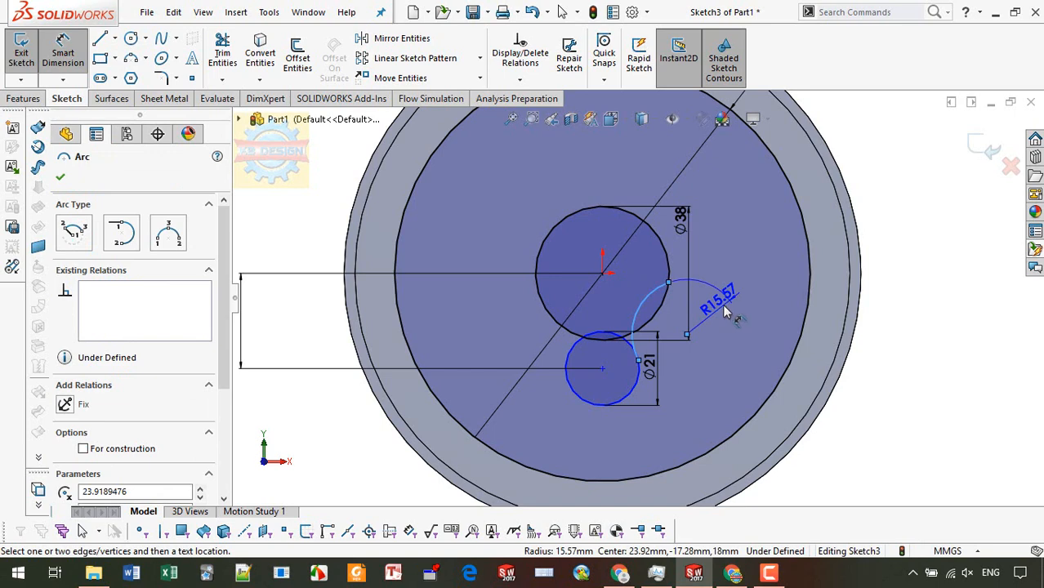
click(726, 304)
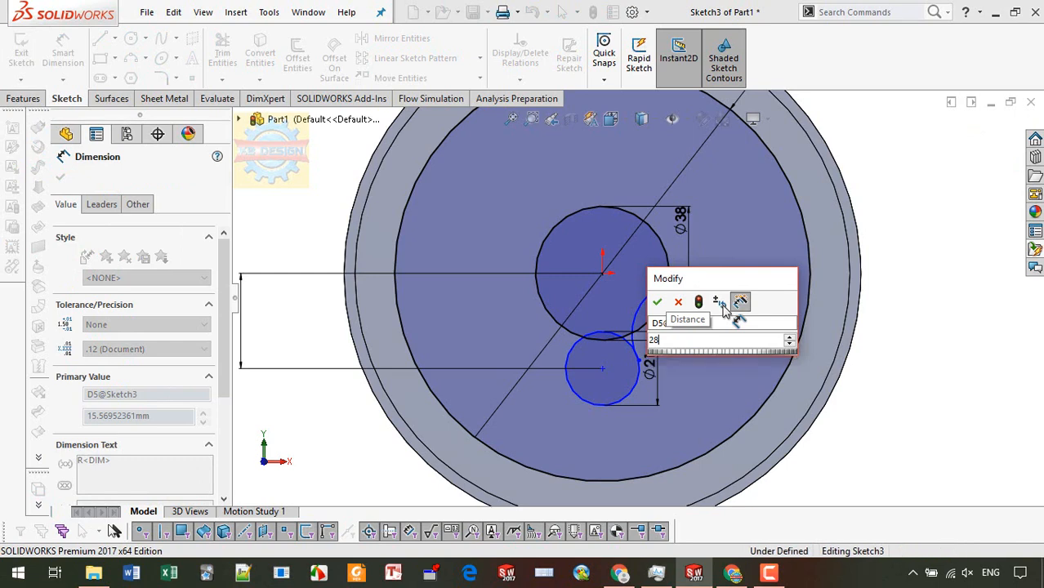
key(Return)
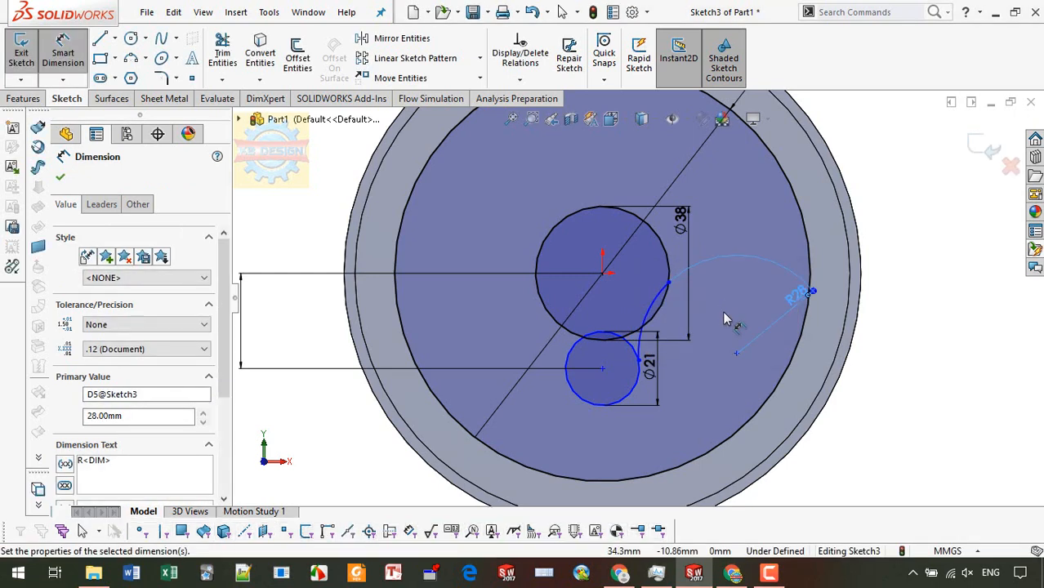
- Add a tangent relation between the R28 arc and the 38 mm circle
scroll(723, 321, down, 1)
scroll(722, 314, down, 1)
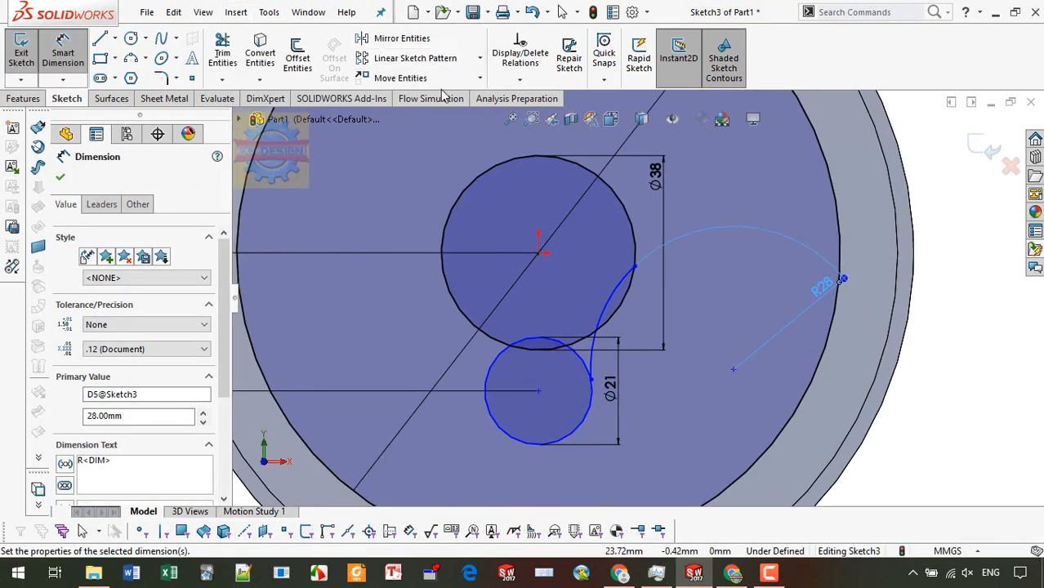
click(520, 79)
click(517, 112)
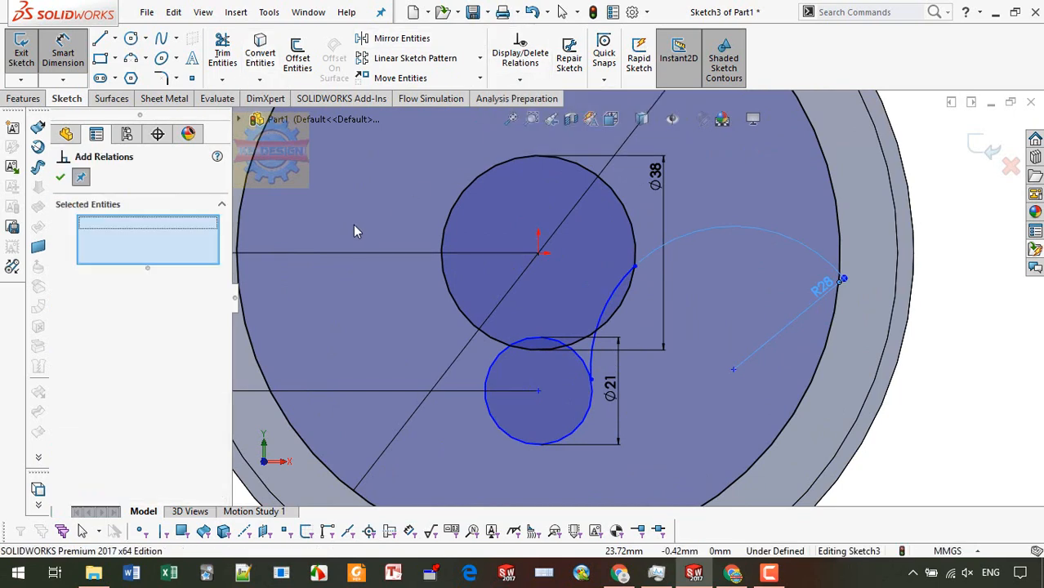
click(632, 278)
click(634, 257)
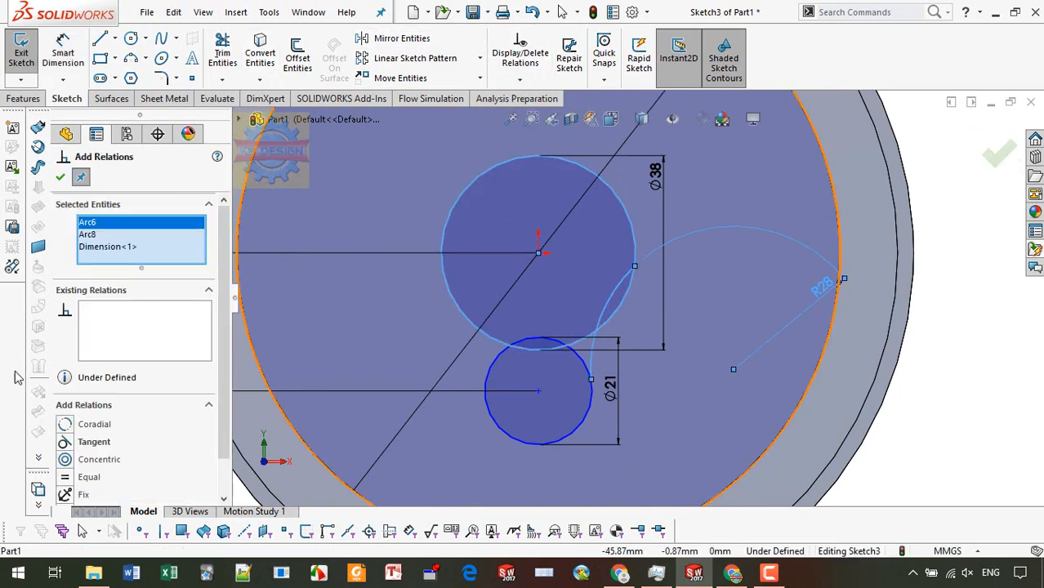
click(65, 442)
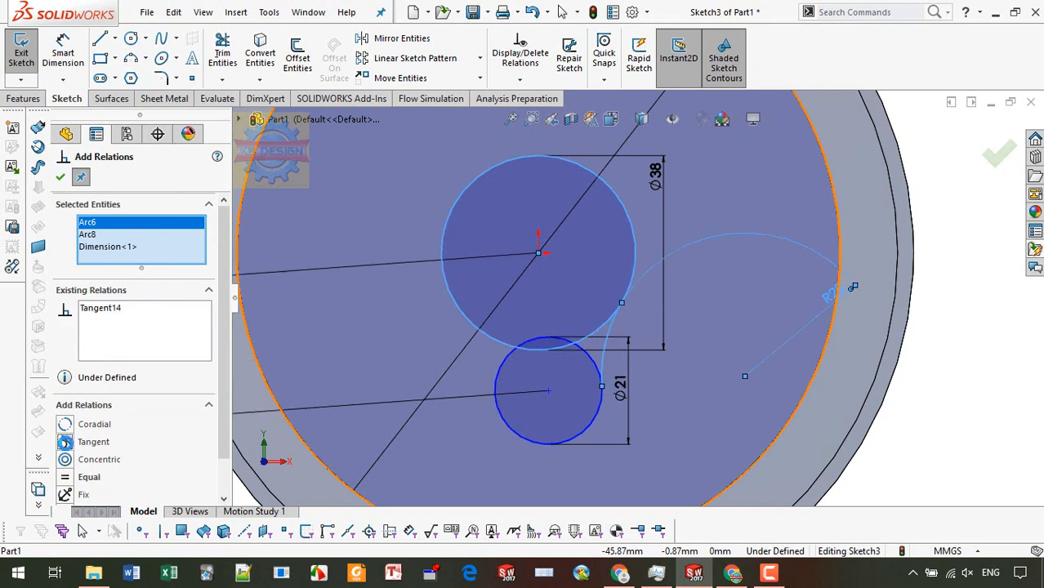
click(60, 177)
- Add a vertical relation between the centre of the 21 mm circle and the centre of the 38 mm circle
click(519, 79)
click(517, 112)
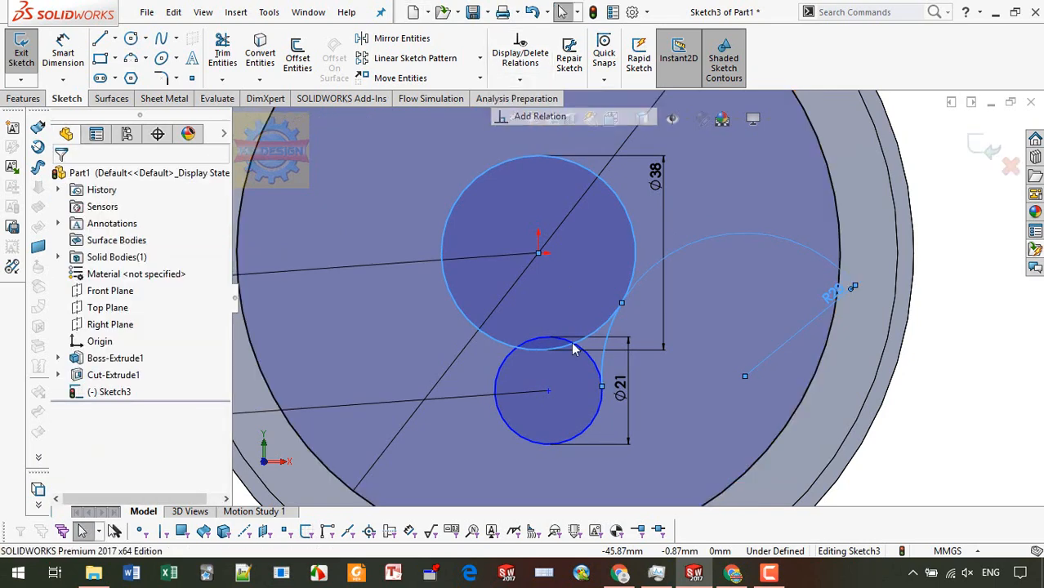
click(549, 392)
right_click(132, 260)
click(161, 270)
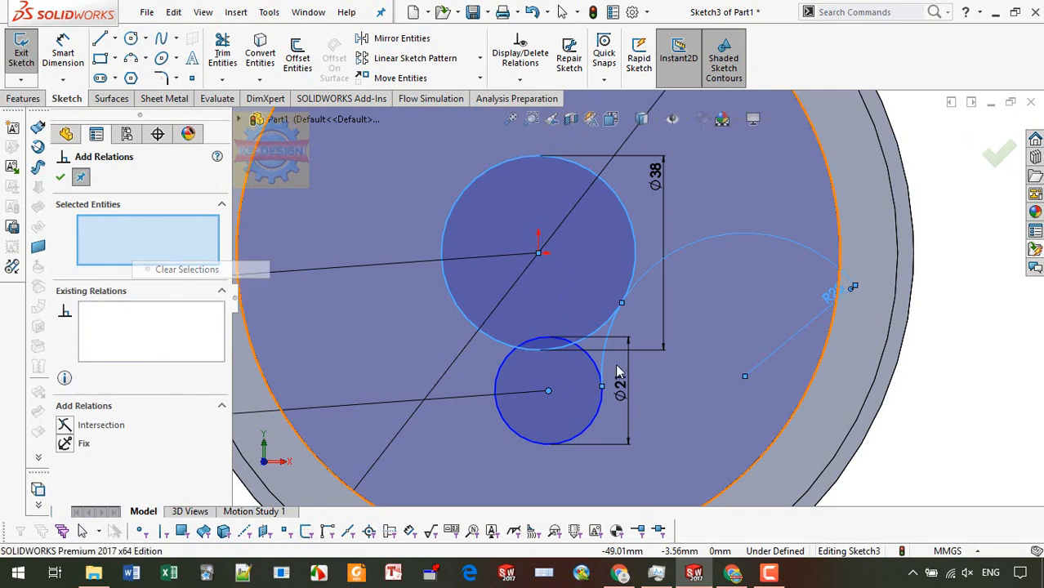
click(548, 390)
click(539, 253)
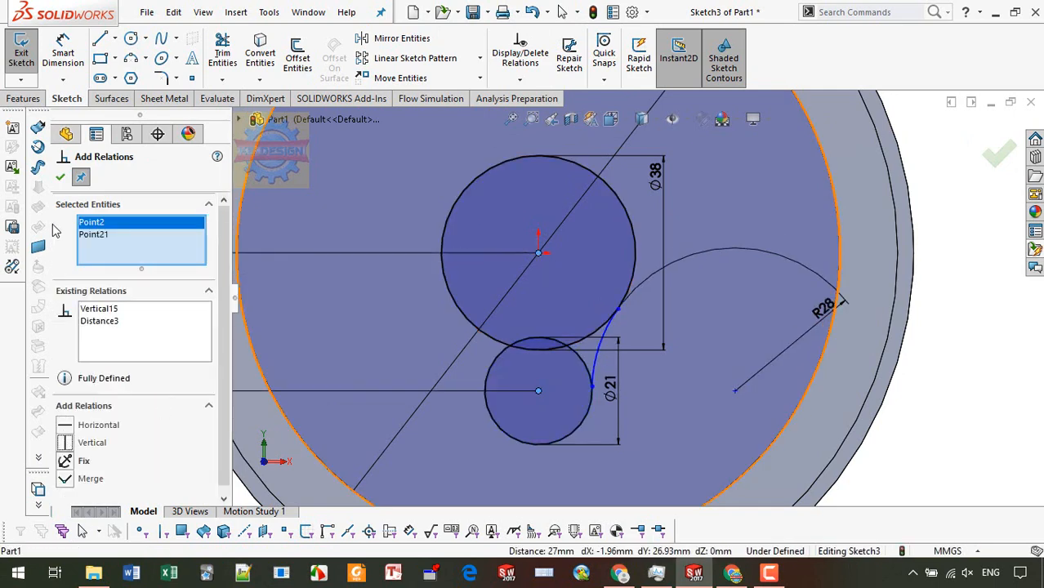
click(60, 178)
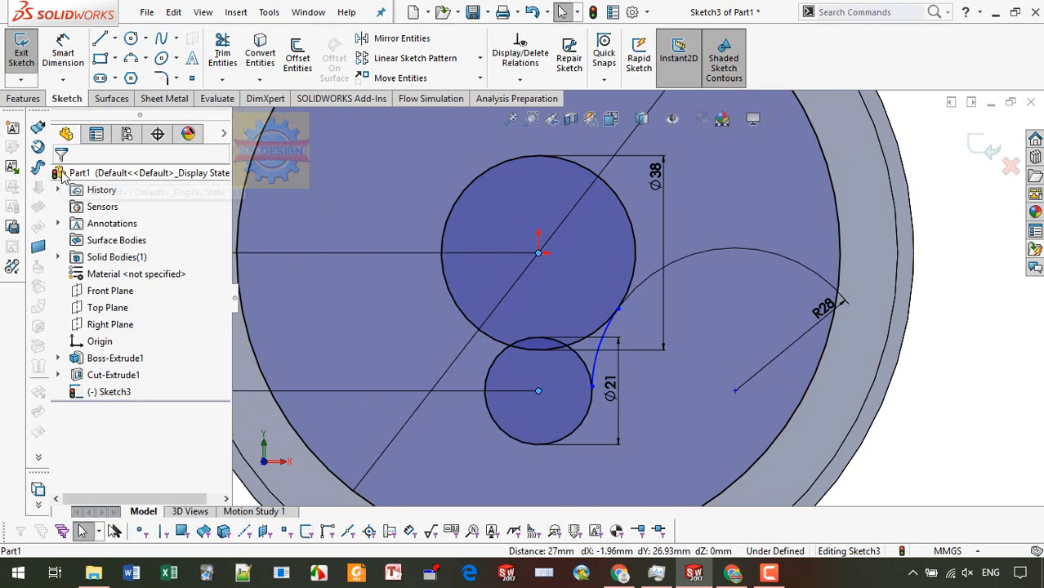
- Add a tangent relation between the R28 arc and the 21 mm circle
click(521, 80)
click(540, 114)
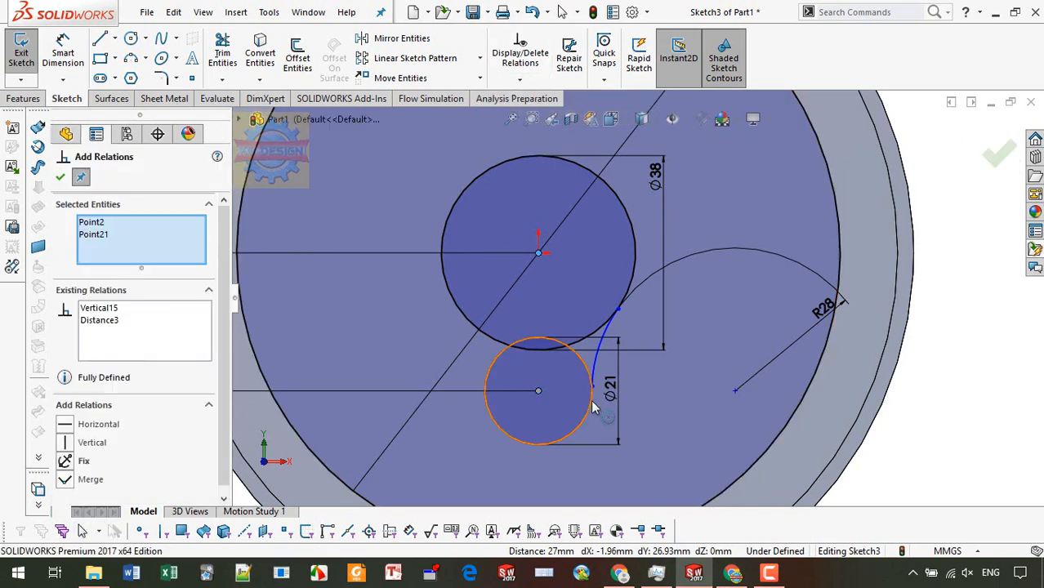
click(594, 409)
right_click(135, 243)
click(168, 252)
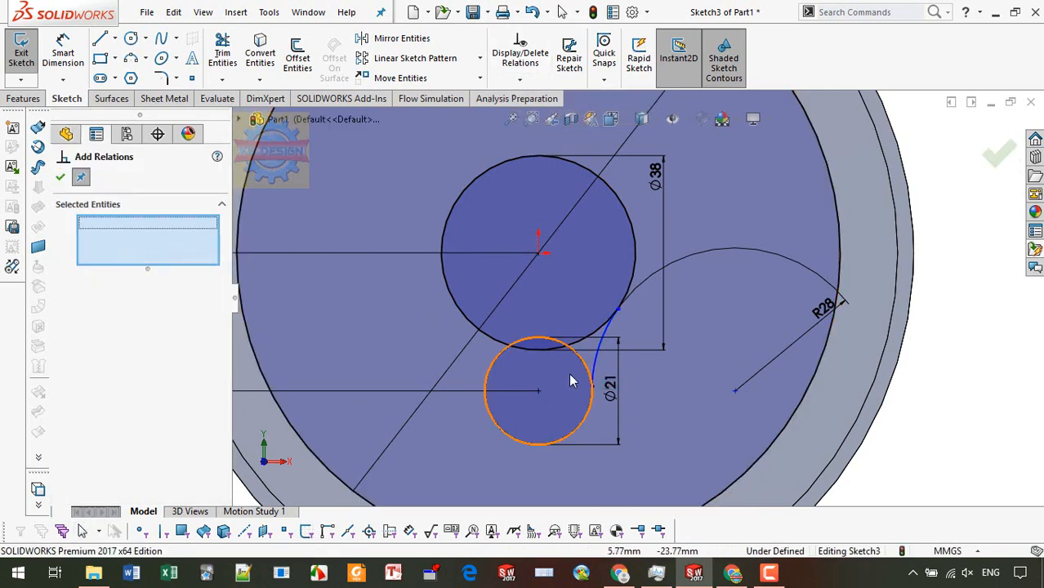
click(585, 370)
click(602, 344)
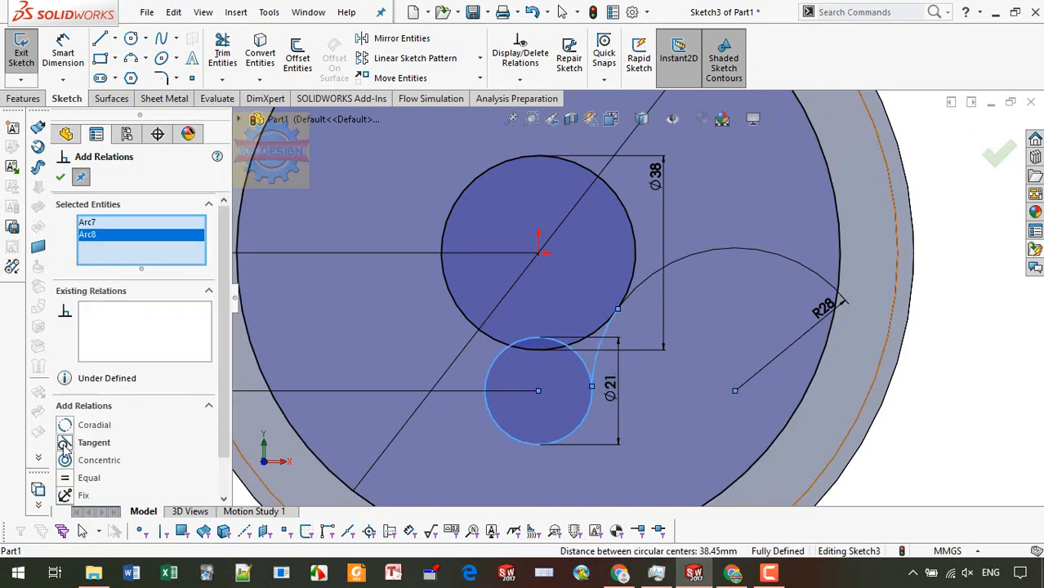
click(61, 178)
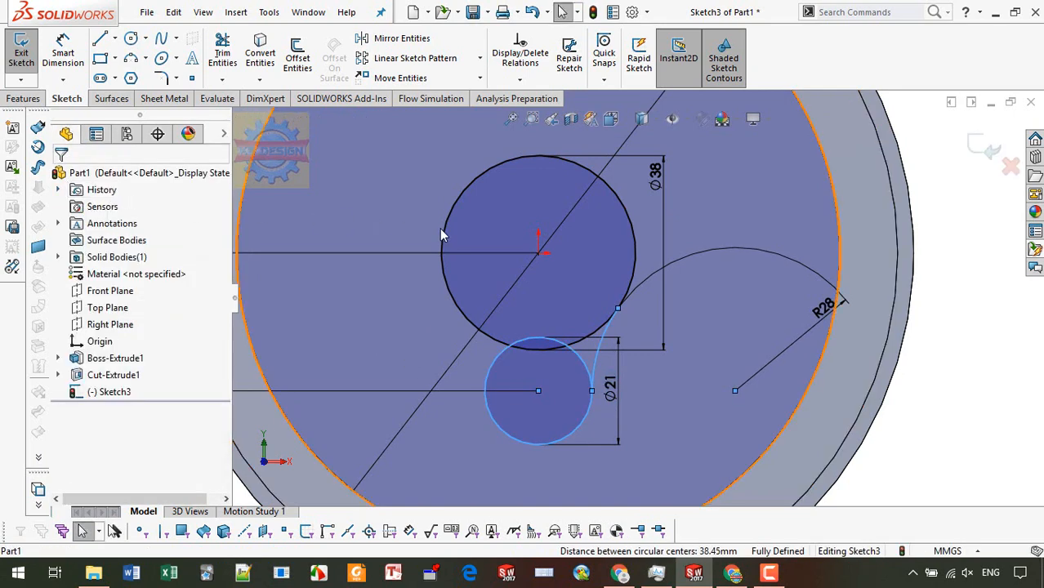
- Draw a vertical centreline between the two circle centres and mirror the R28 arc about it
click(116, 39)
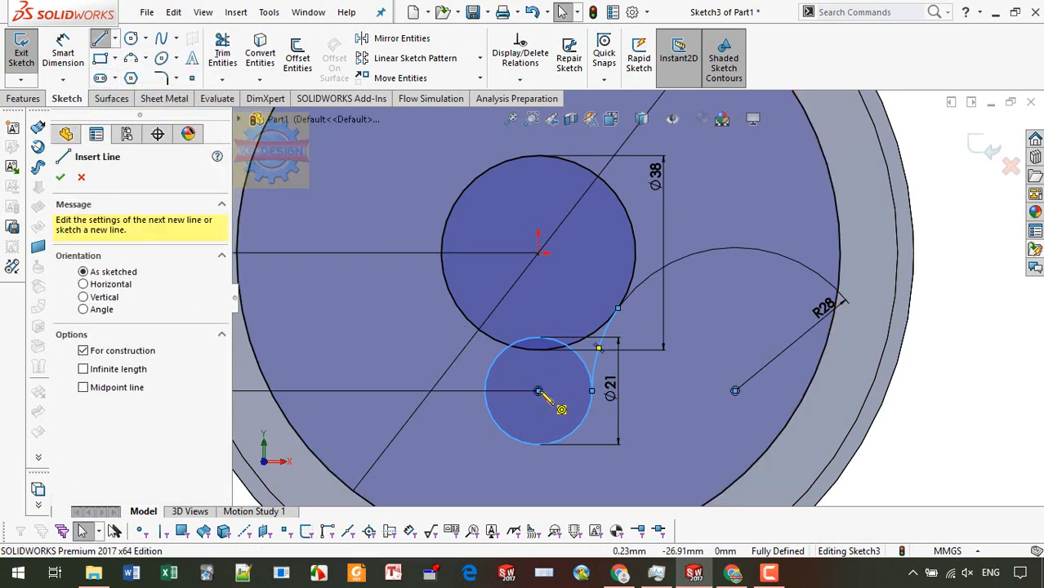
click(538, 252)
click(539, 321)
click(401, 38)
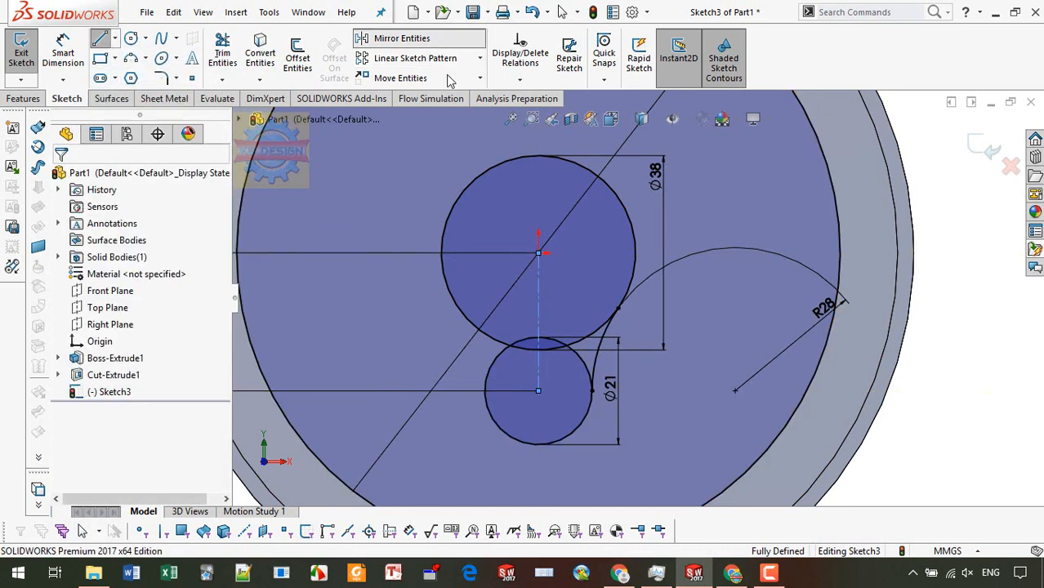
right_click(151, 294)
click(175, 306)
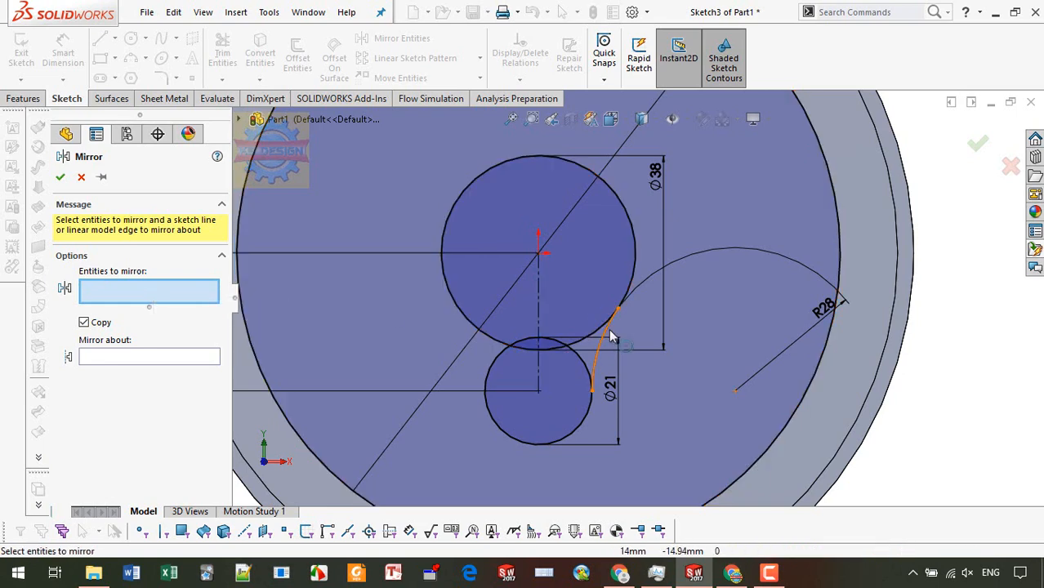
click(612, 328)
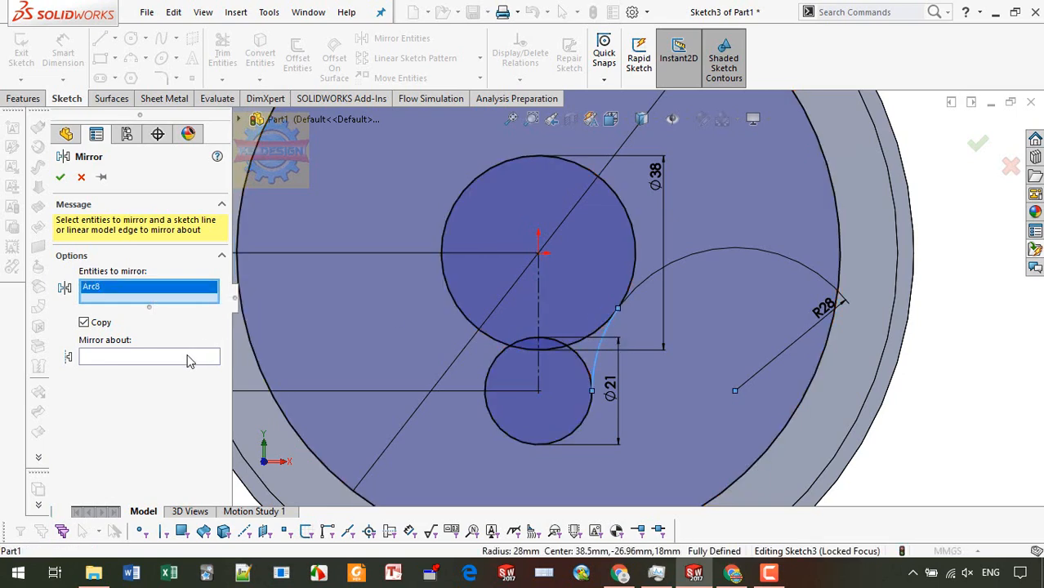
click(538, 304)
click(60, 177)
- Trim away the overlapping inner portions of the 38 mm and 21 mm circles, leaving one closed bulb-shaped outline
click(222, 56)
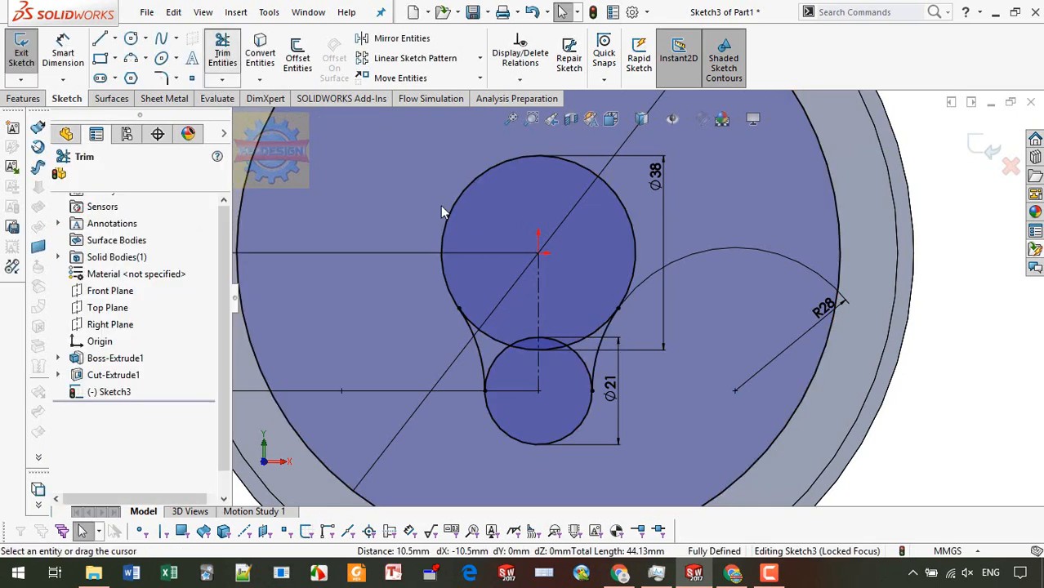
mouse_move(515, 305)
mouse_down()
mouse_move(531, 341)
mouse_move(562, 338)
mouse_up()
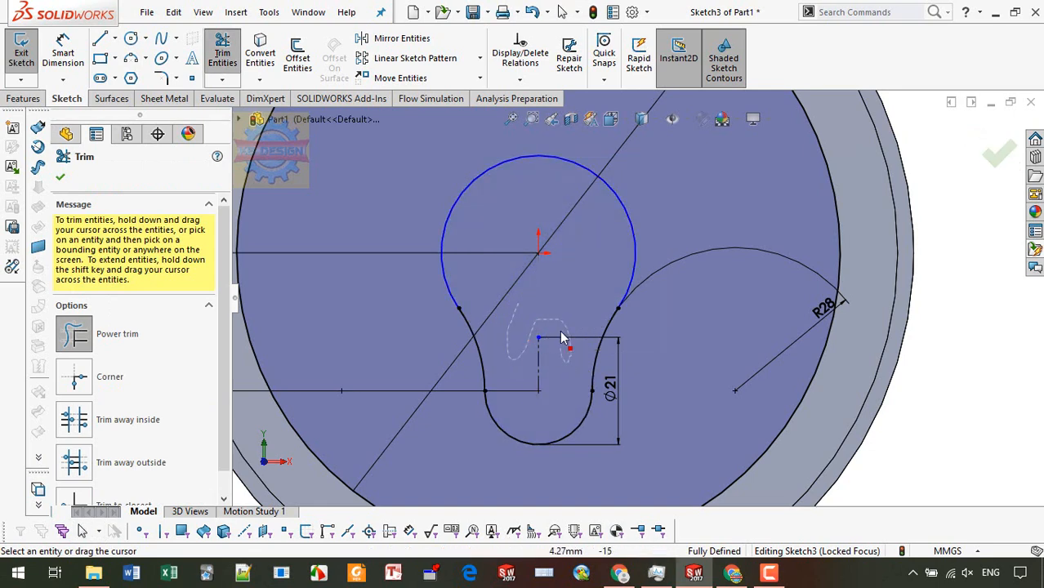
scroll(599, 324, up, 4)
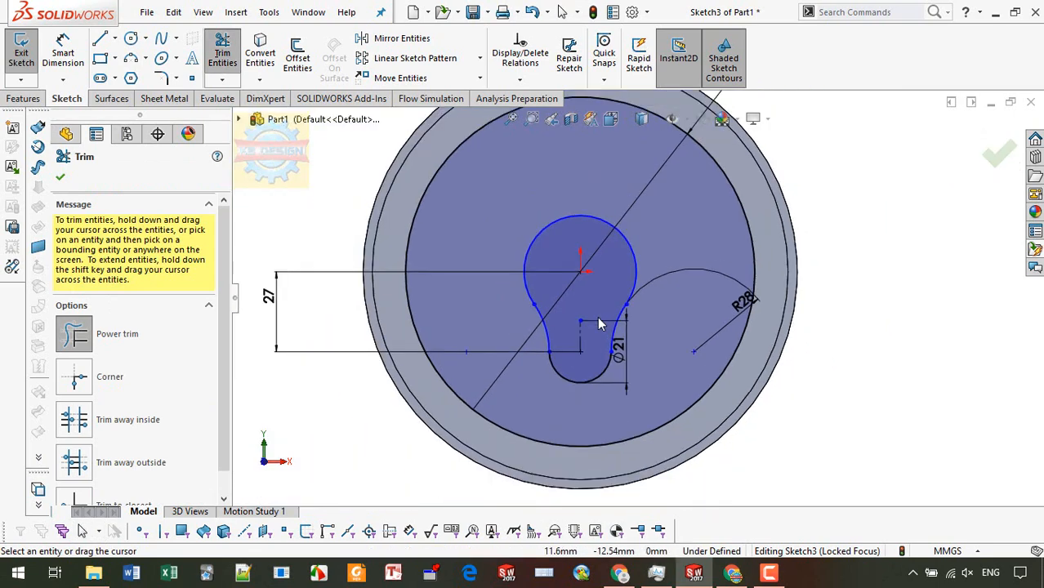
- Cut the area between the 118 mm circle and the bulb-shaped outline Through All, keeping all bodies
click(25, 98)
click(245, 58)
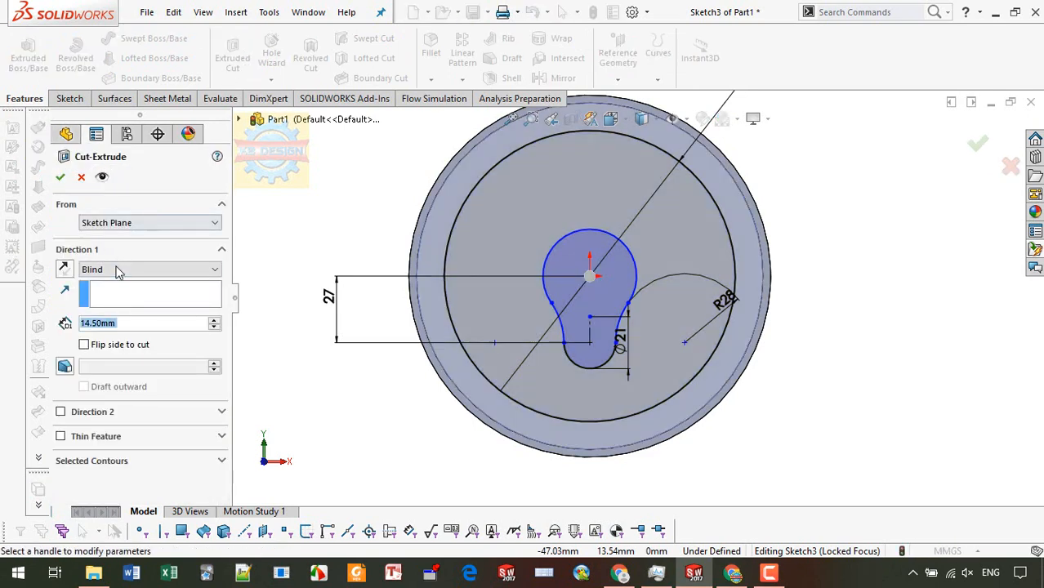
click(118, 270)
click(119, 294)
click(62, 179)
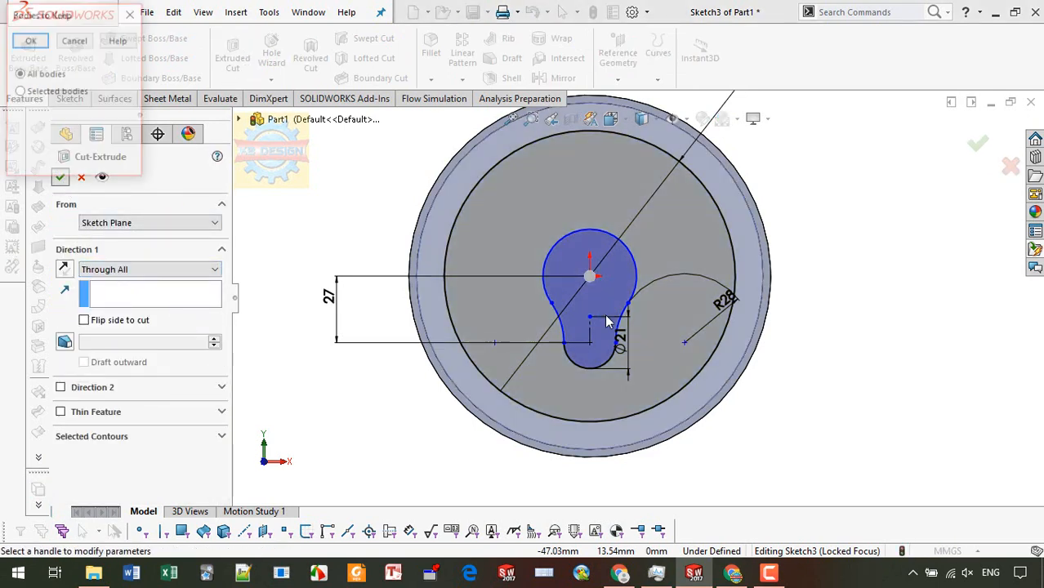
click(33, 38)
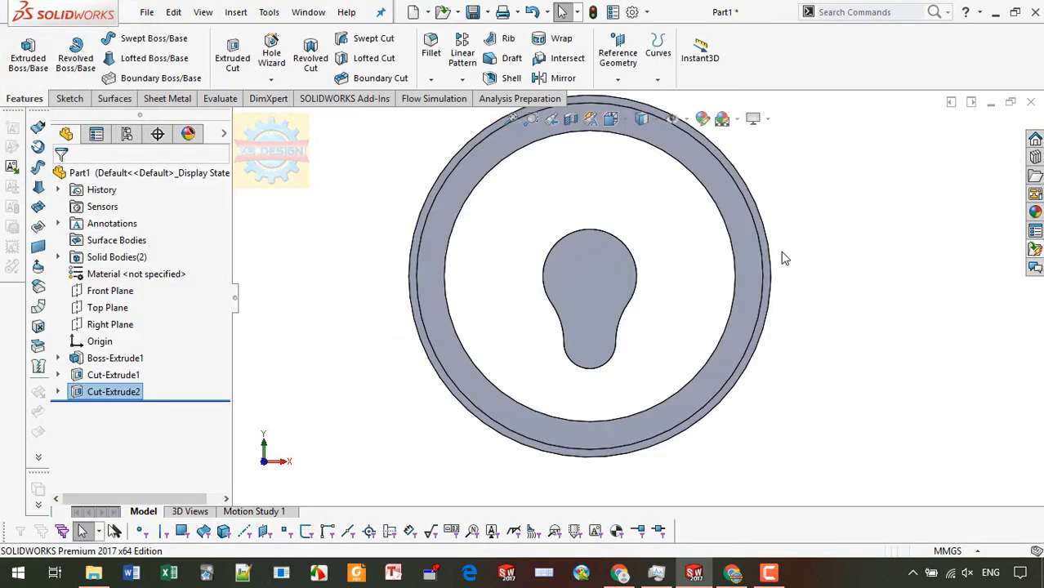
- On the bulb-shaped body's front face, sketch one circle at the origin and another at the centre of the lower rounded end
key(Left)
key(Left)
key(Right)
key(Right)
key(Down)
key(Left)
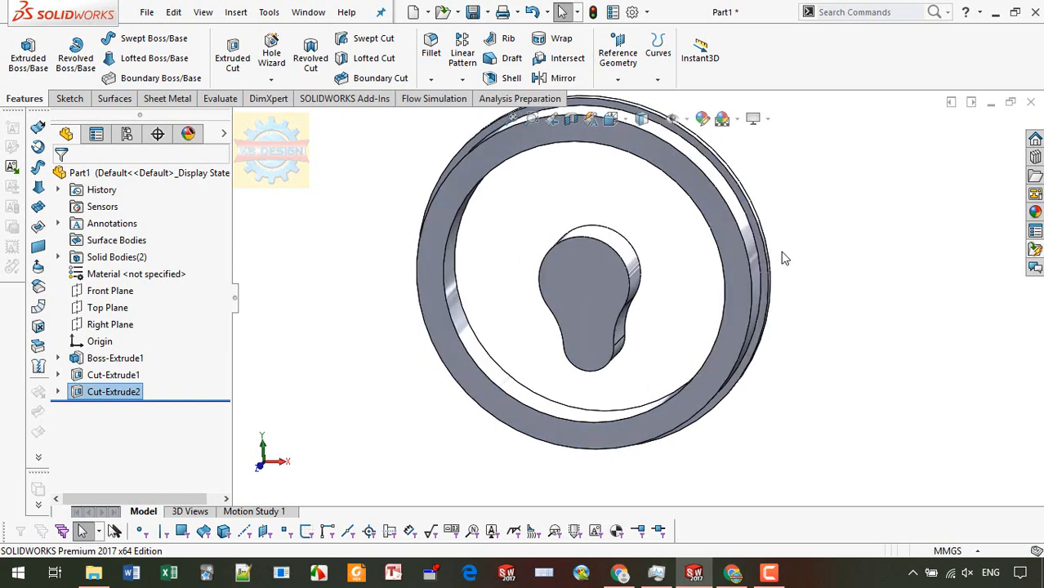
click(590, 268)
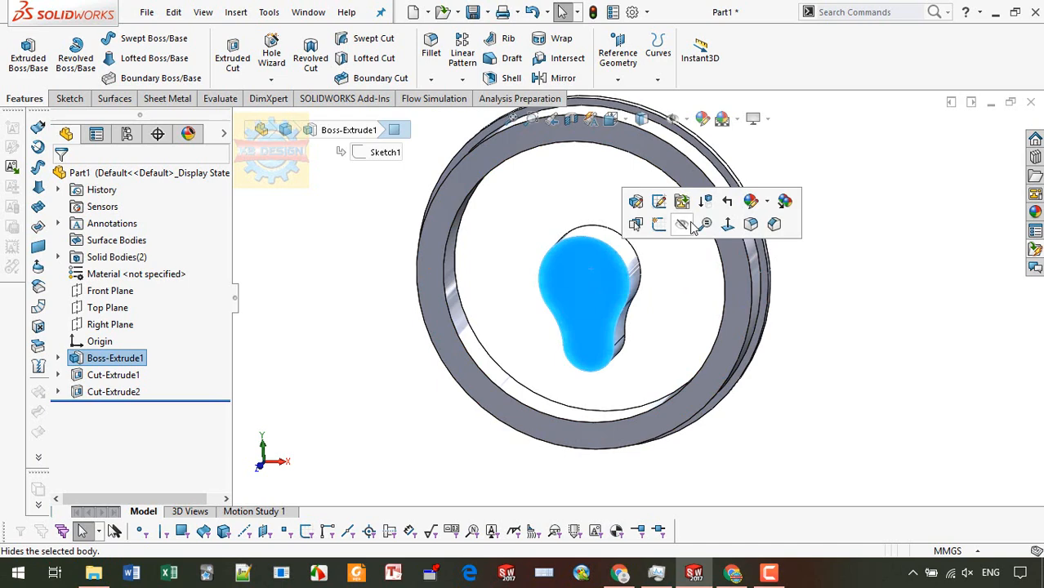
click(731, 232)
click(69, 98)
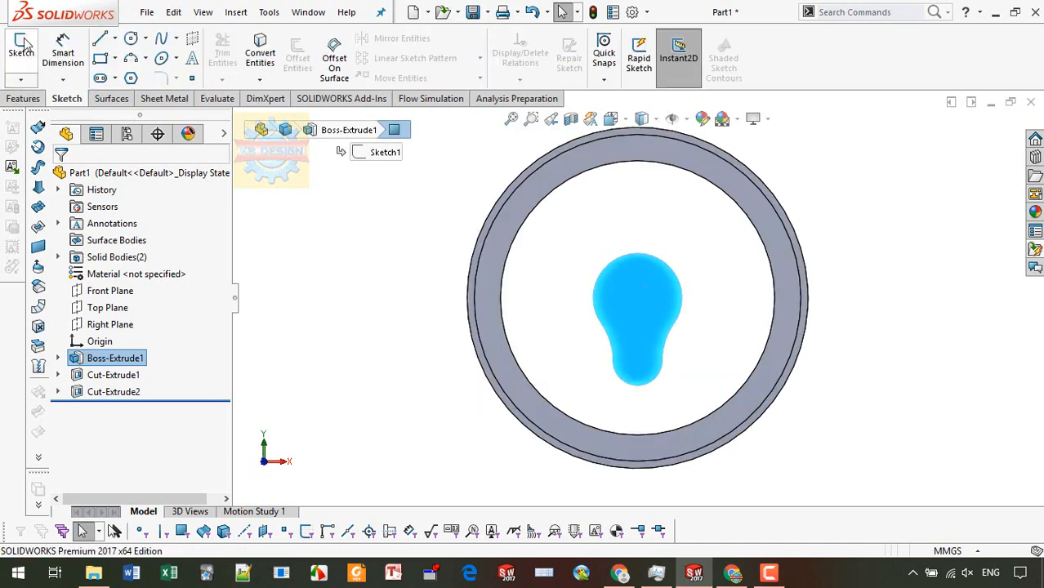
click(25, 44)
click(129, 42)
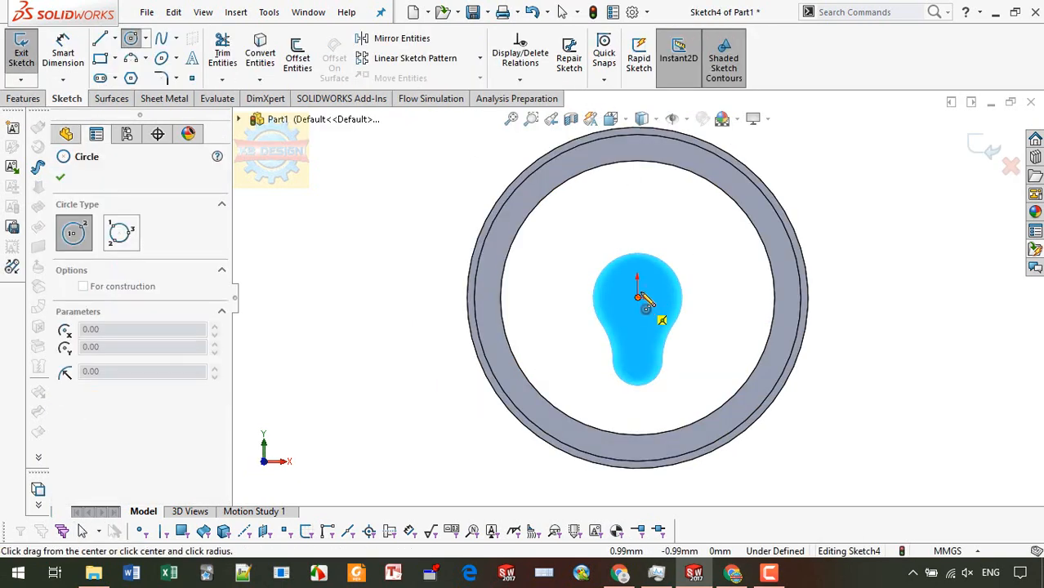
click(638, 298)
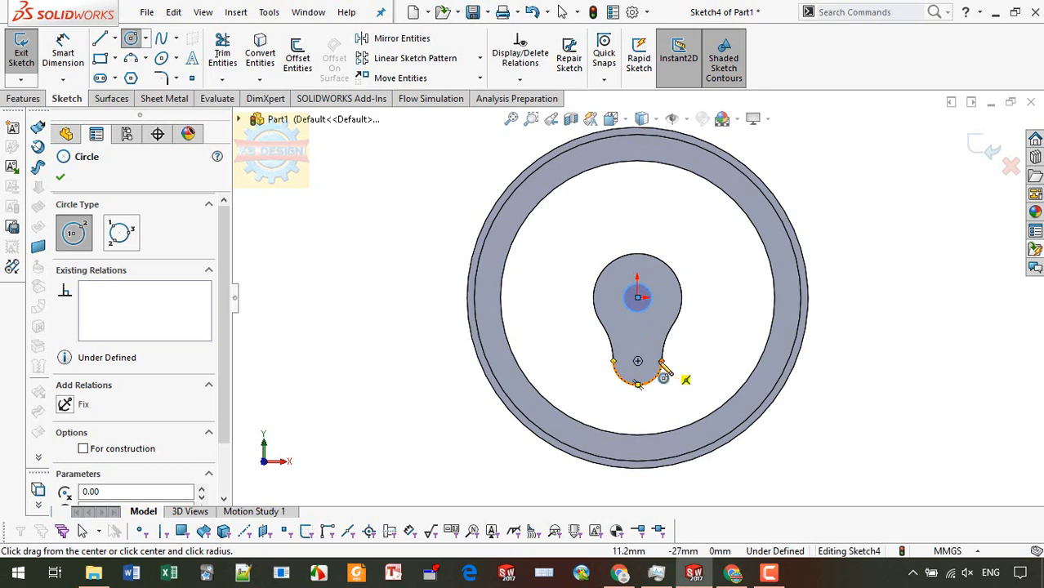
click(651, 365)
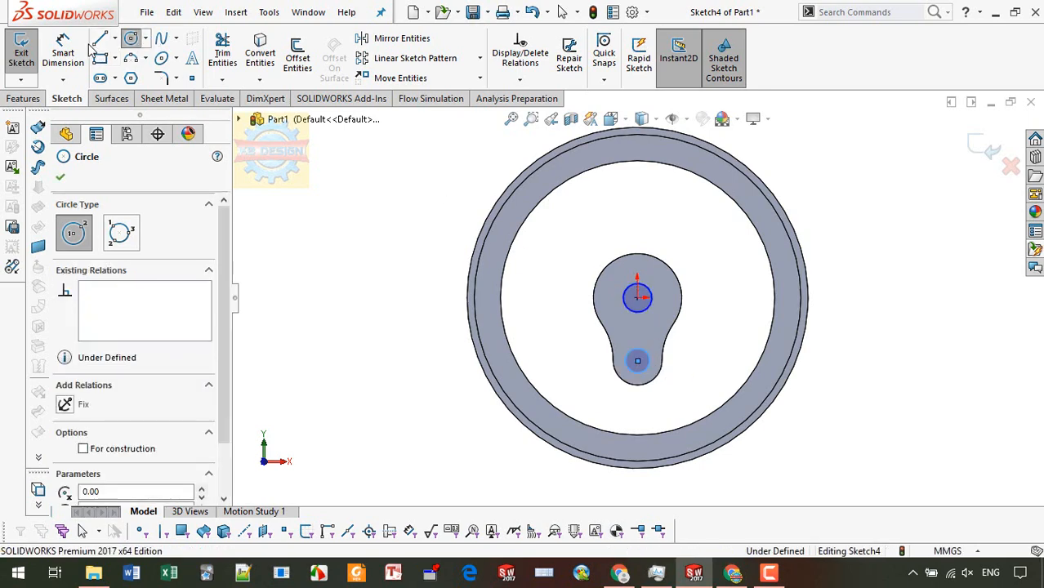
- Dimension the lower circle to 8 mm diameter and the circle at the origin to 16 mm diameter
click(63, 53)
click(660, 356)
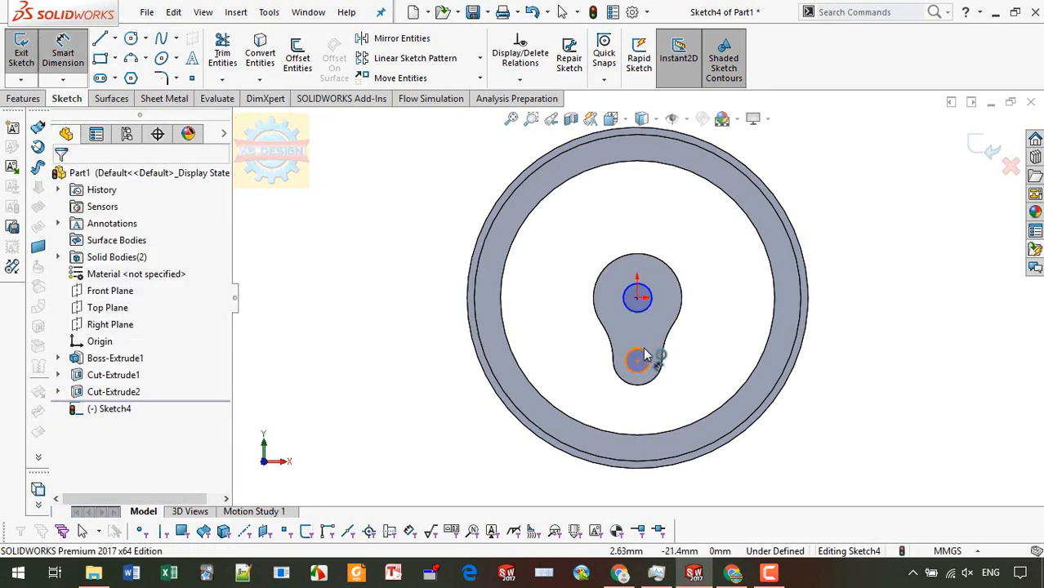
click(692, 357)
text(8)
key(Return)
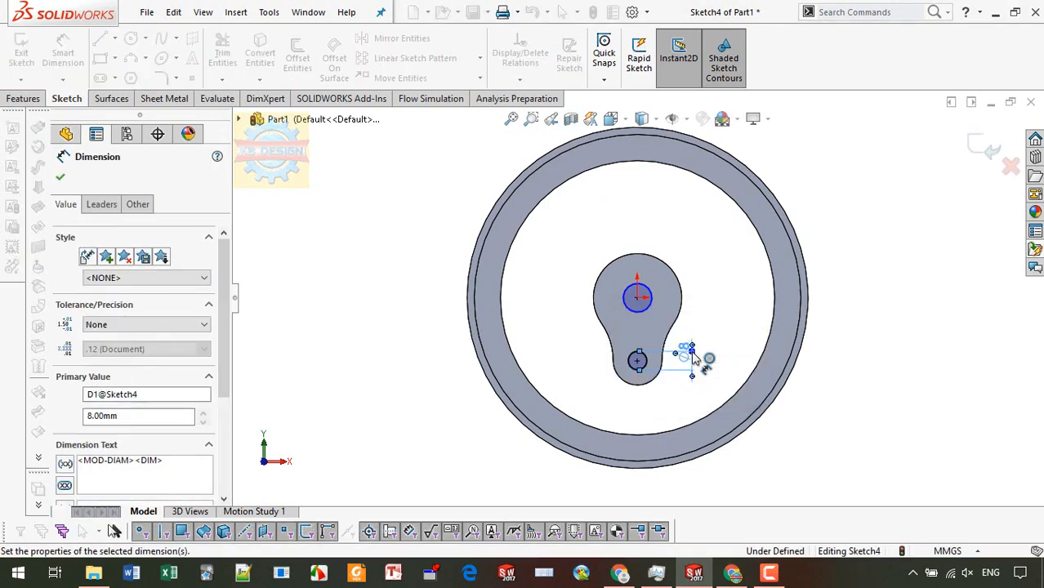
scroll(645, 315, down, 2)
click(527, 268)
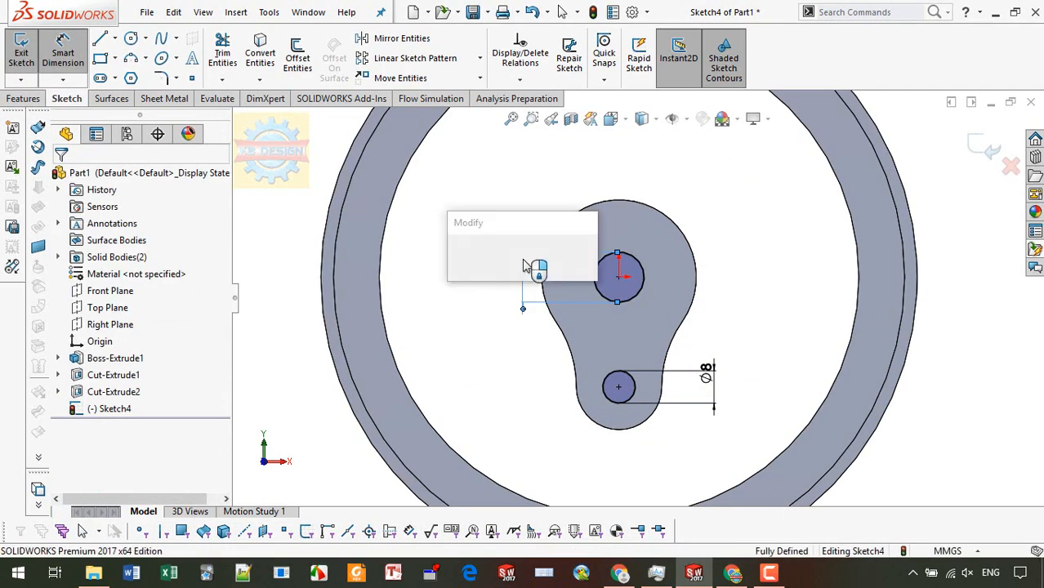
key(Return)
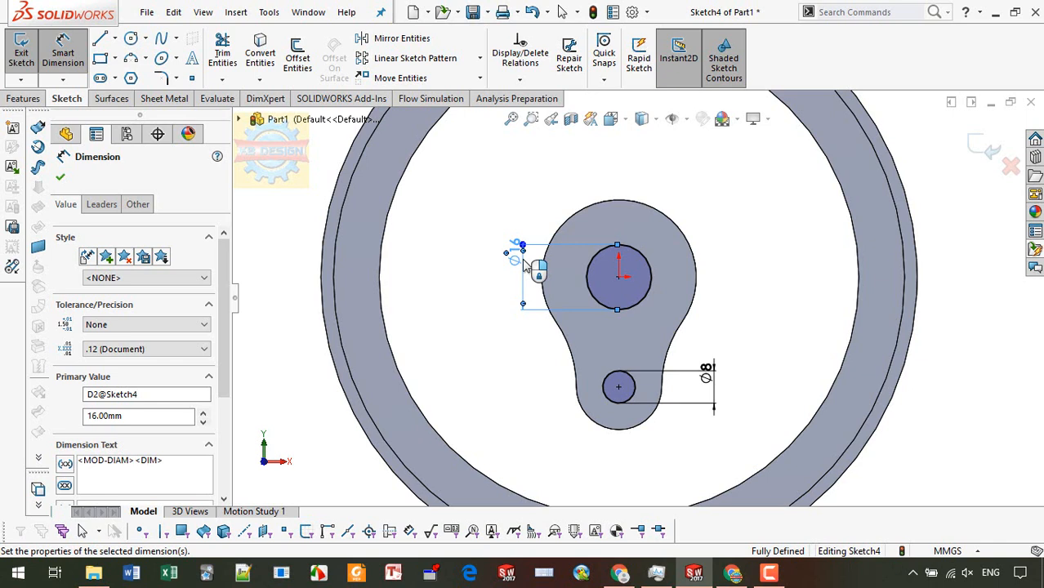
- Draw a small circle centred on the top point of the 16 mm circle and dimension its diameter to 5 mm
click(130, 39)
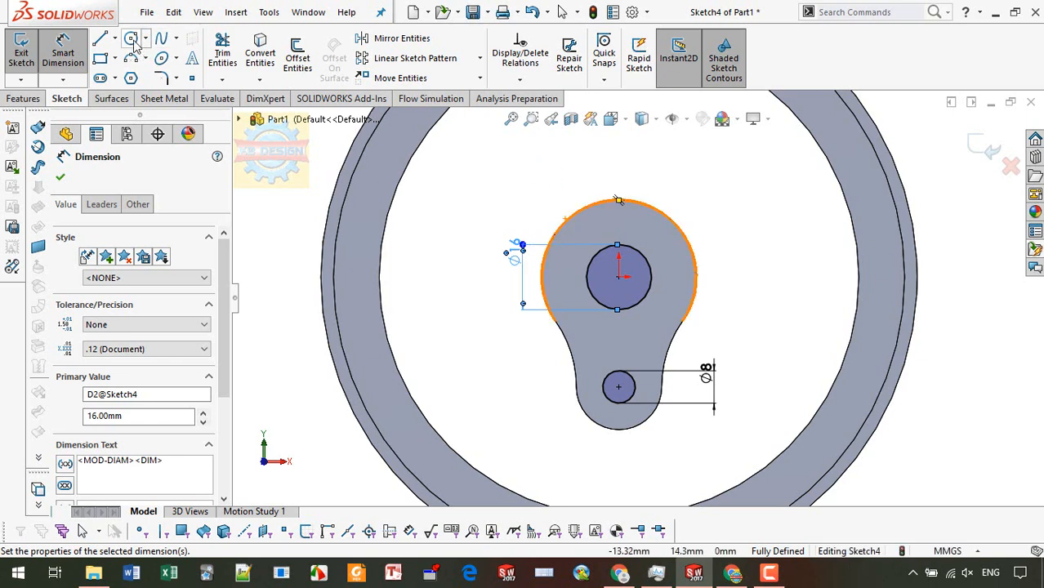
click(619, 245)
click(623, 248)
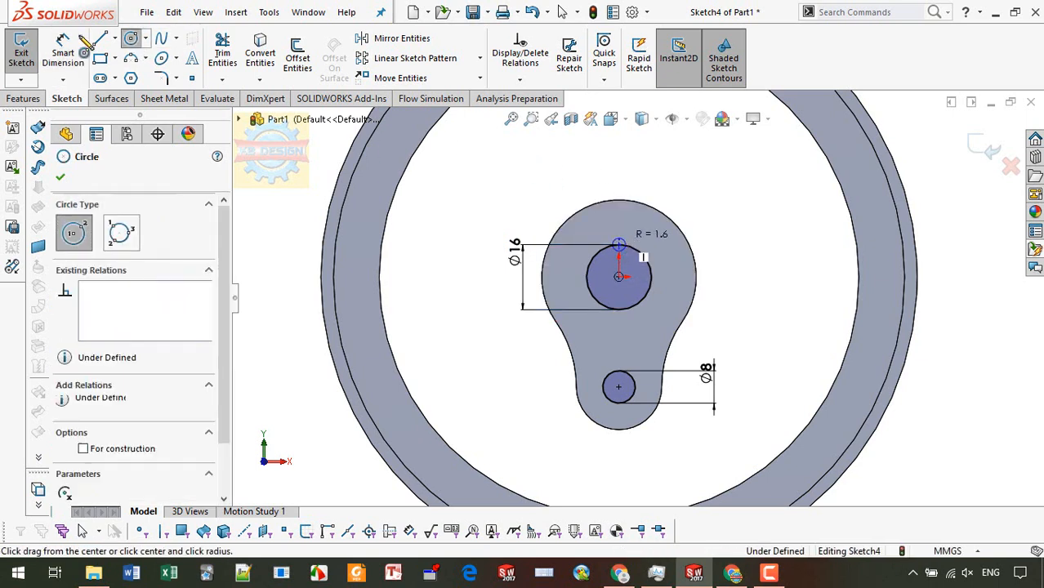
click(63, 51)
click(621, 243)
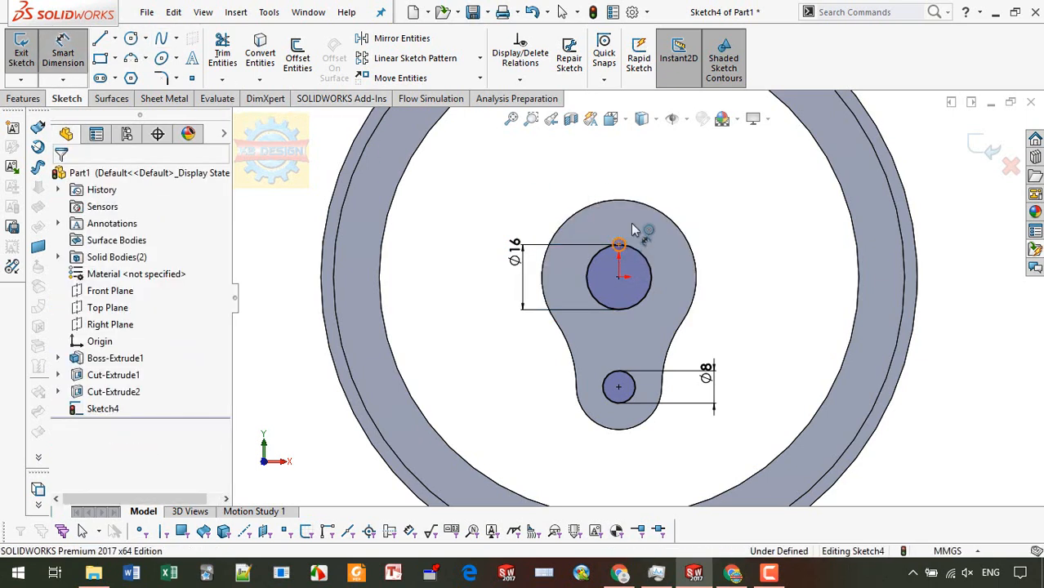
click(633, 230)
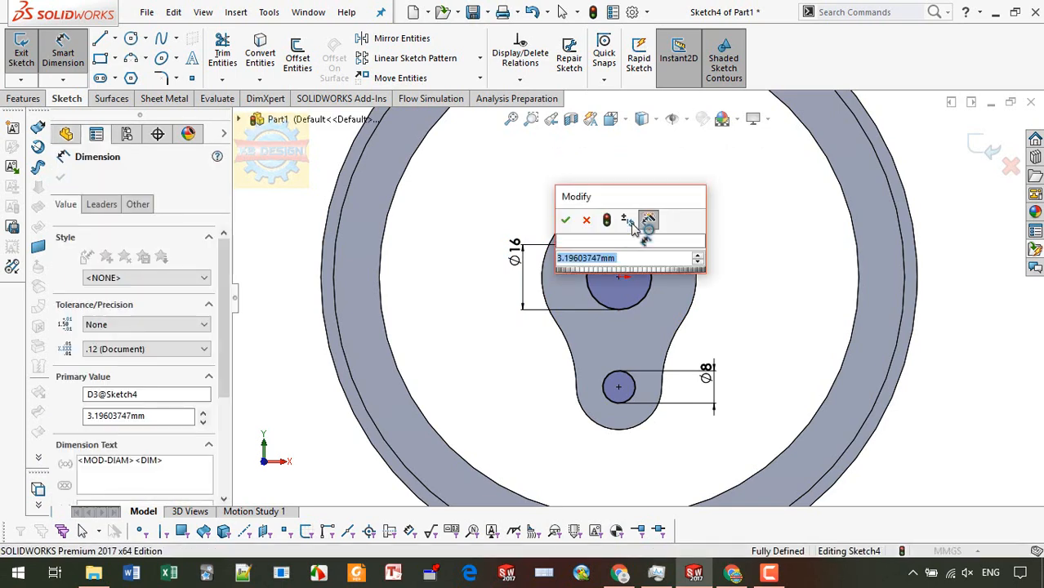
key(Return)
- Trim the overlapping inner arcs of the 5 mm and 16 mm circles to leave one closed keyhole-shaped outline
scroll(629, 227, down, 2)
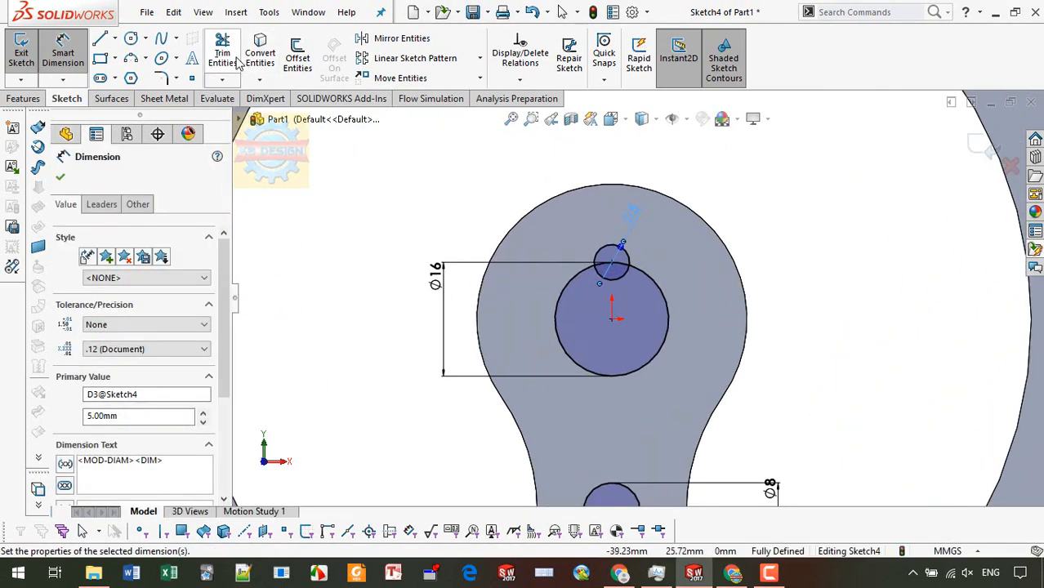
key(Escape)
drag(627, 285, 618, 260)
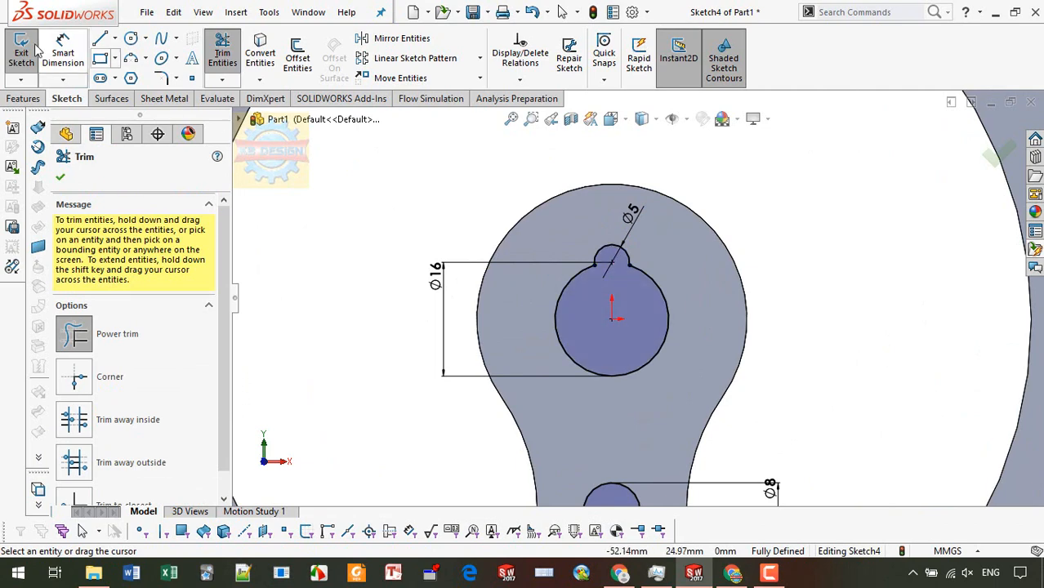
- Extrude-cut the notched bore and the 8 mm hole from the bulb-shaped body with a blind depth of 14.5 mm
click(30, 100)
click(234, 64)
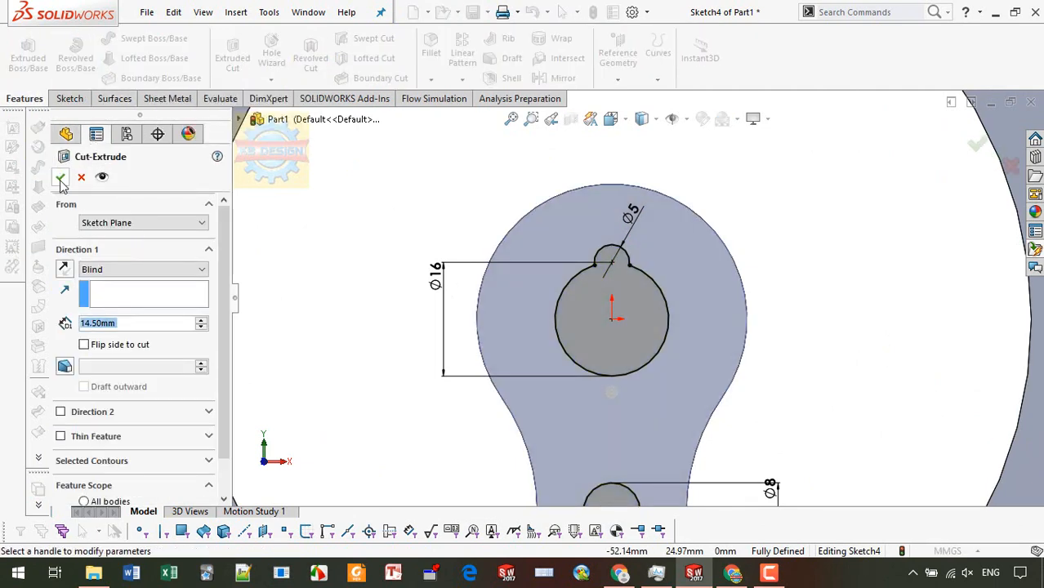
click(60, 178)
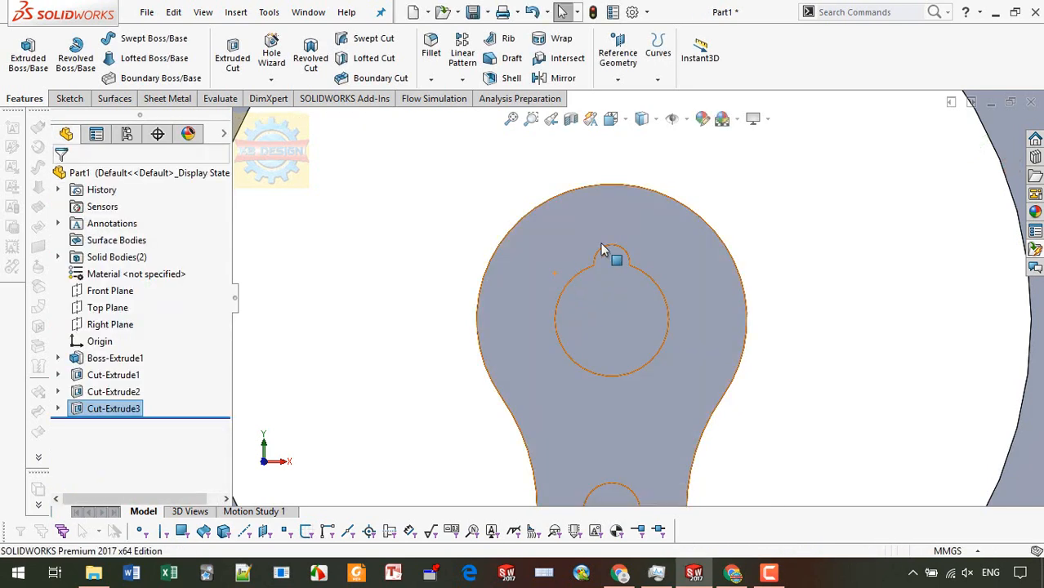
- Edit the cut that makes the notched bore and small hole, changing its end condition to Through All
scroll(621, 255, up, 1)
right_click(102, 409)
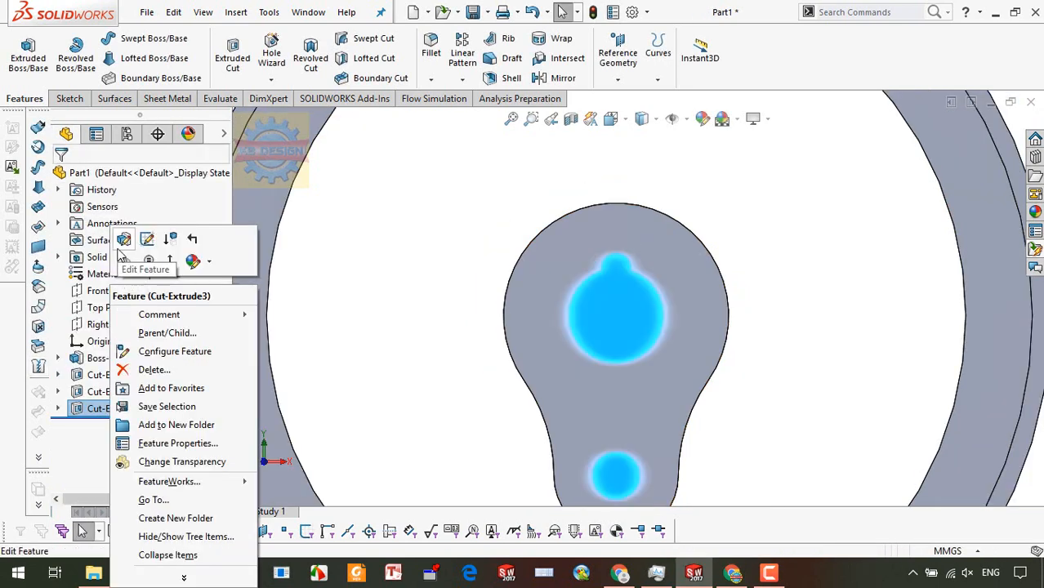
click(118, 249)
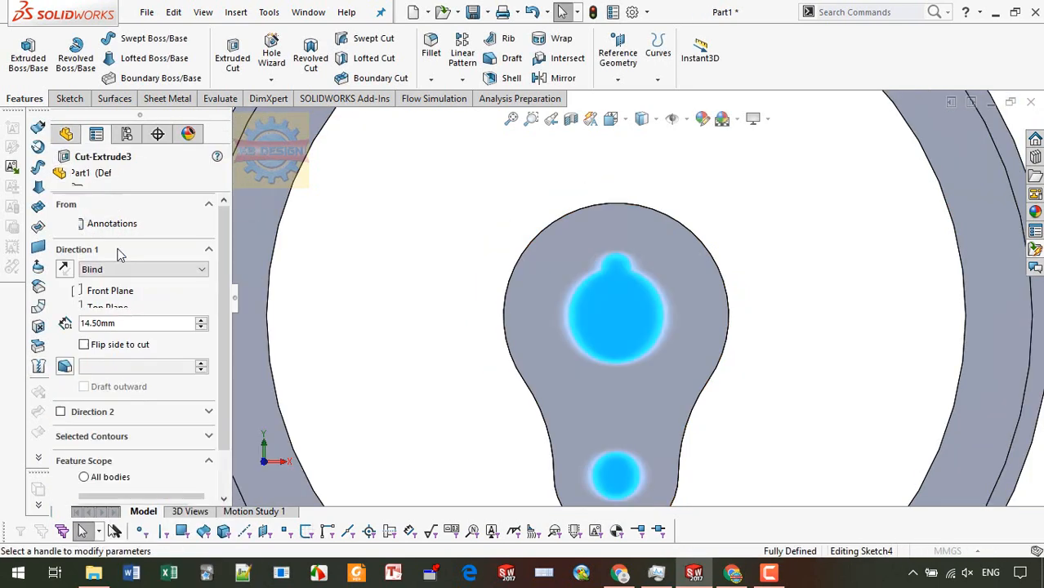
click(117, 270)
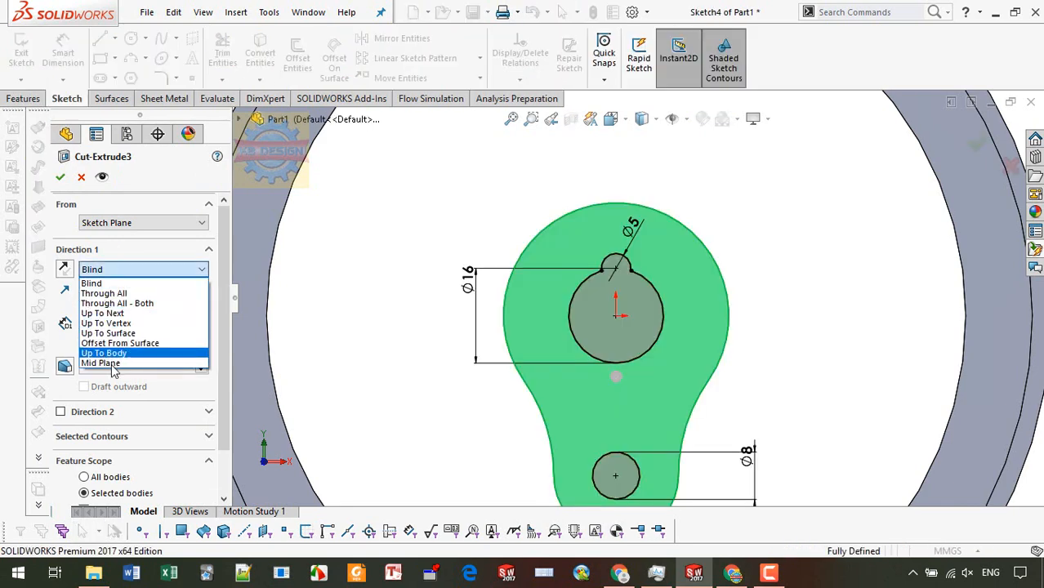
click(104, 294)
click(60, 177)
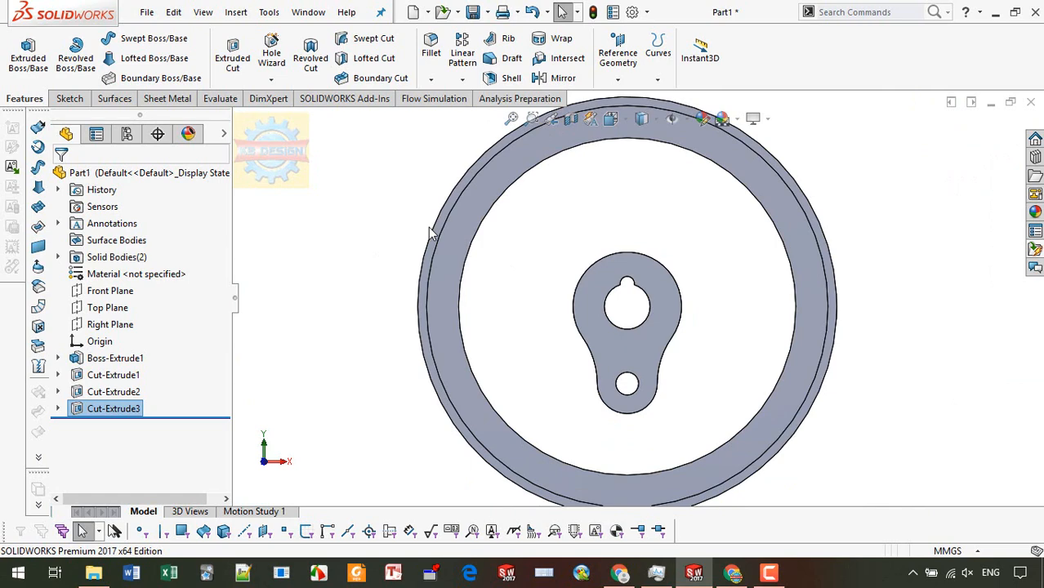
key(ctrl+7)
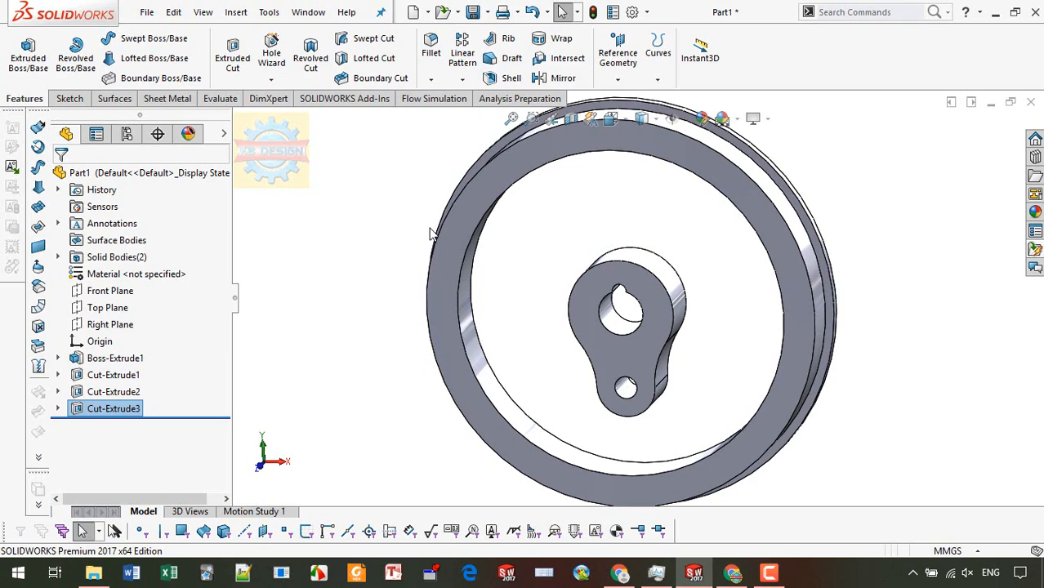
scroll(516, 129, up, 1)
click(618, 79)
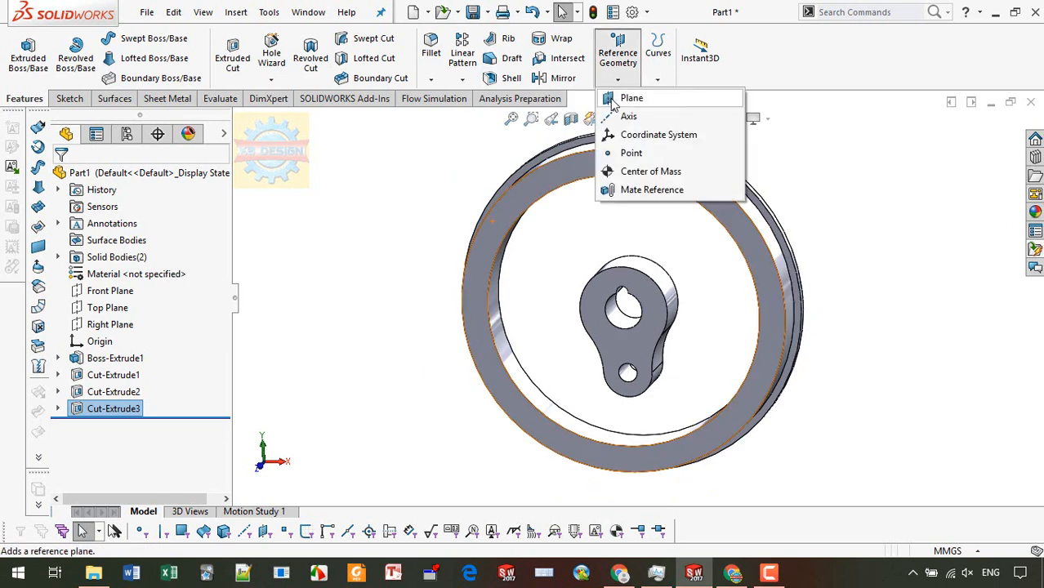
click(629, 99)
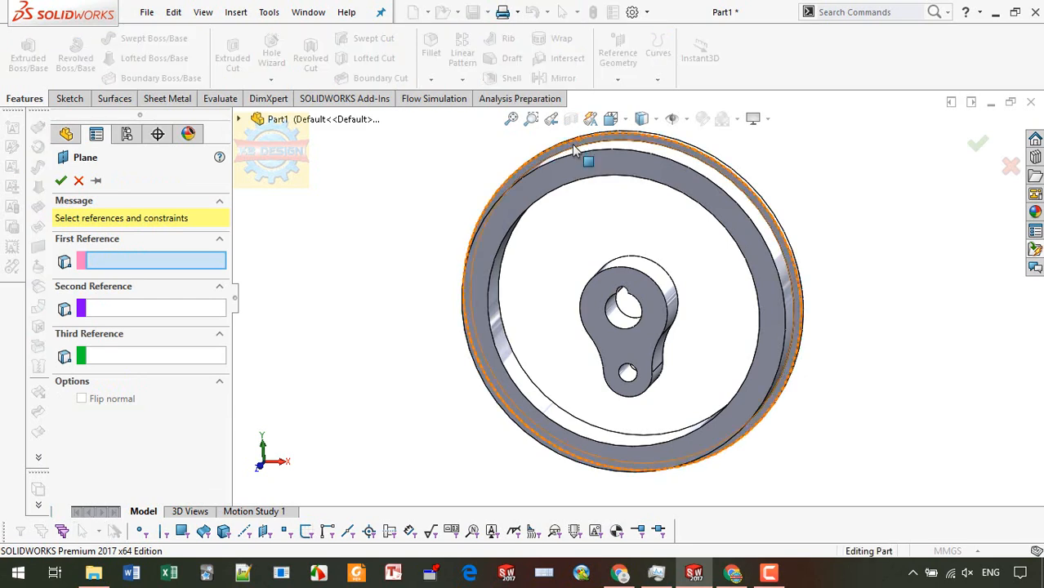
click(587, 159)
text(9)
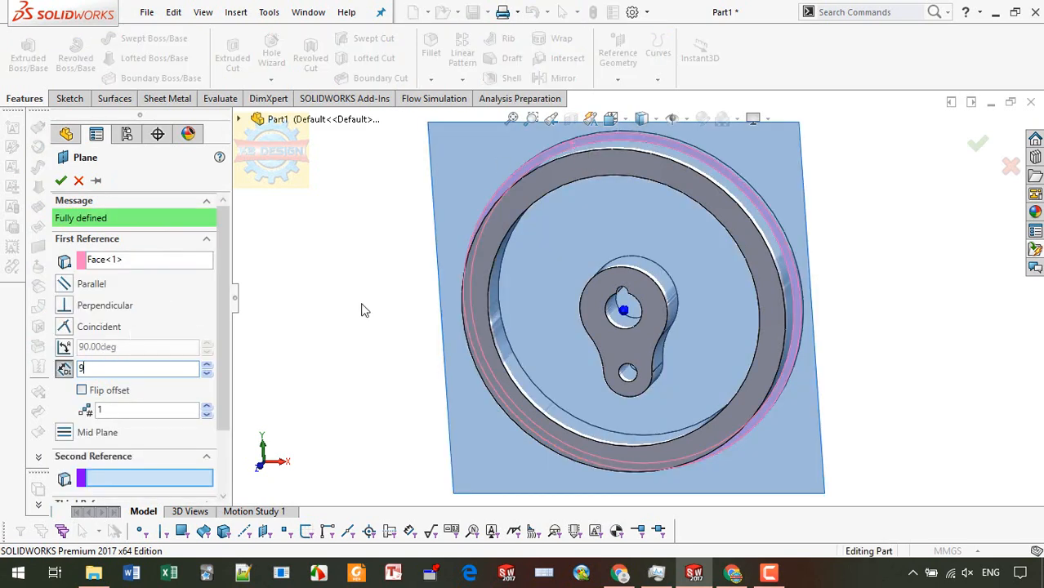
key(Return)
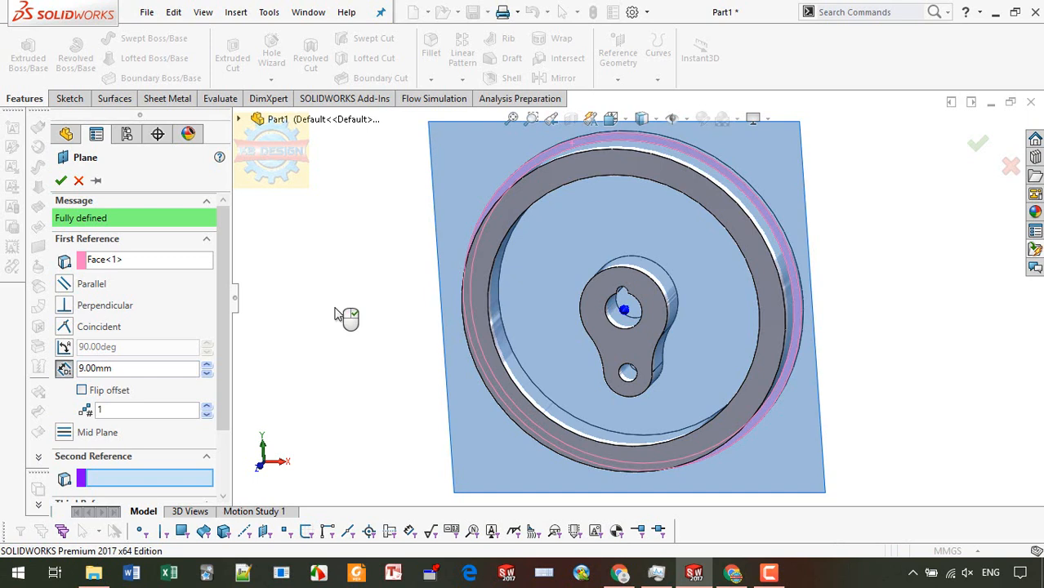
drag(118, 369, 59, 369)
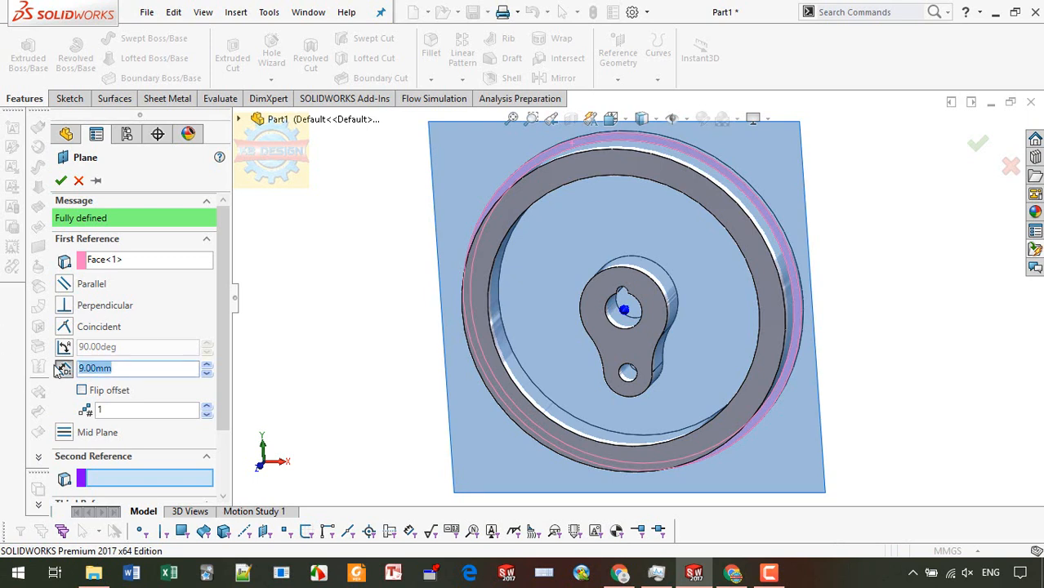
click(78, 179)
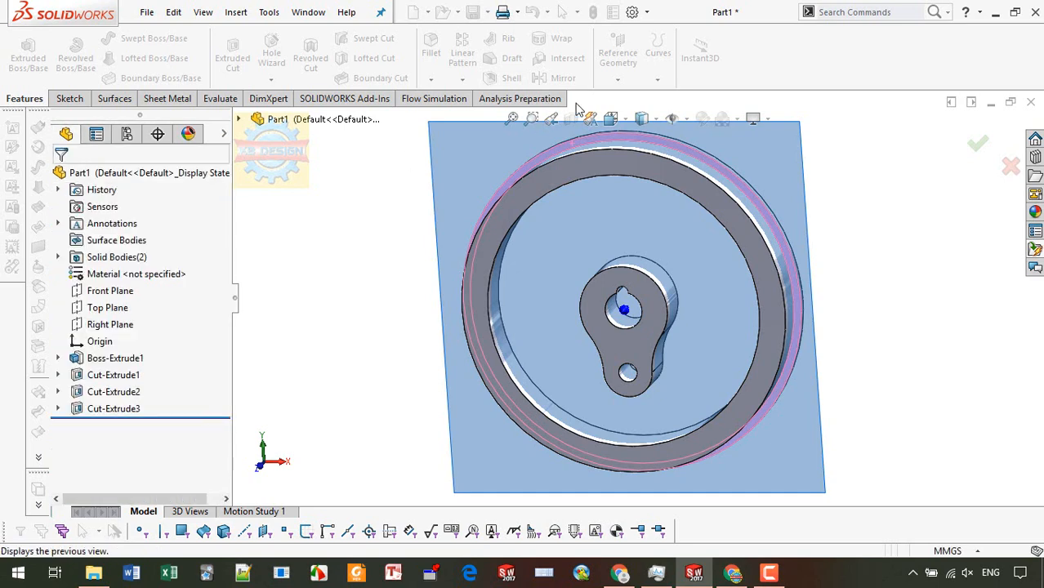
- Create a reference plane coincident with the narrow step face on the ring's outer rim
click(617, 65)
click(628, 98)
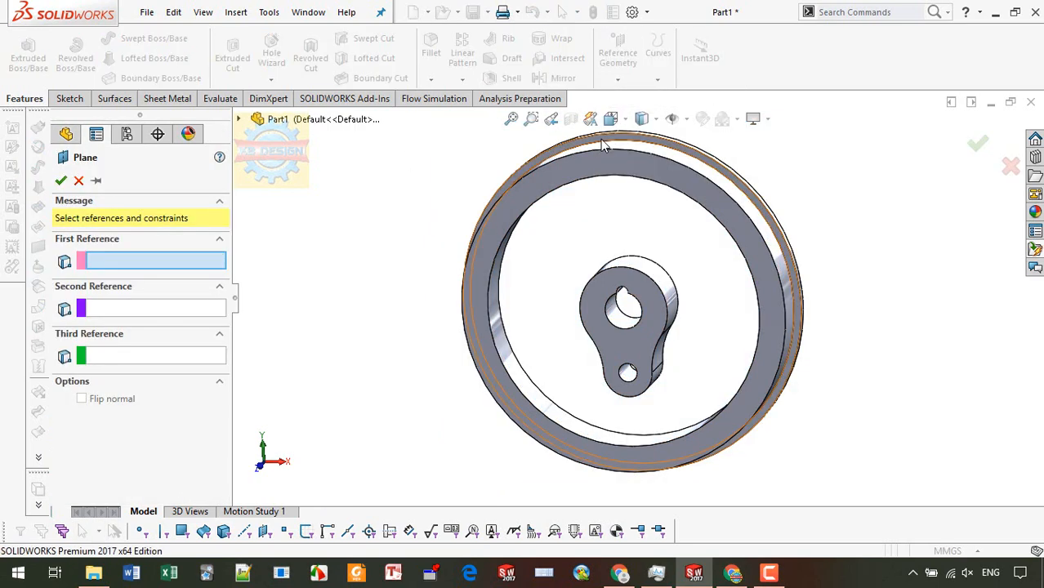
click(600, 139)
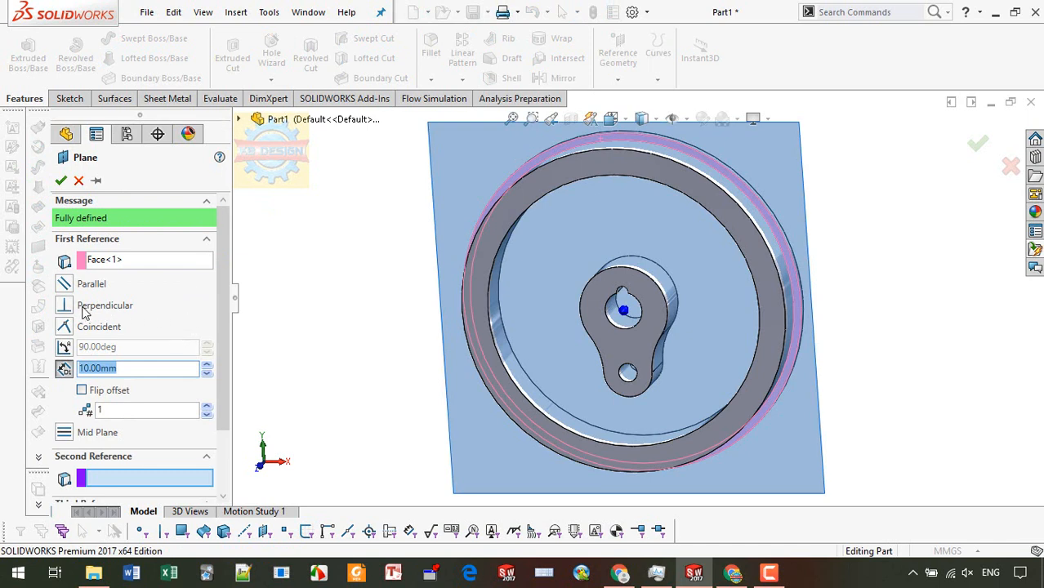
click(65, 327)
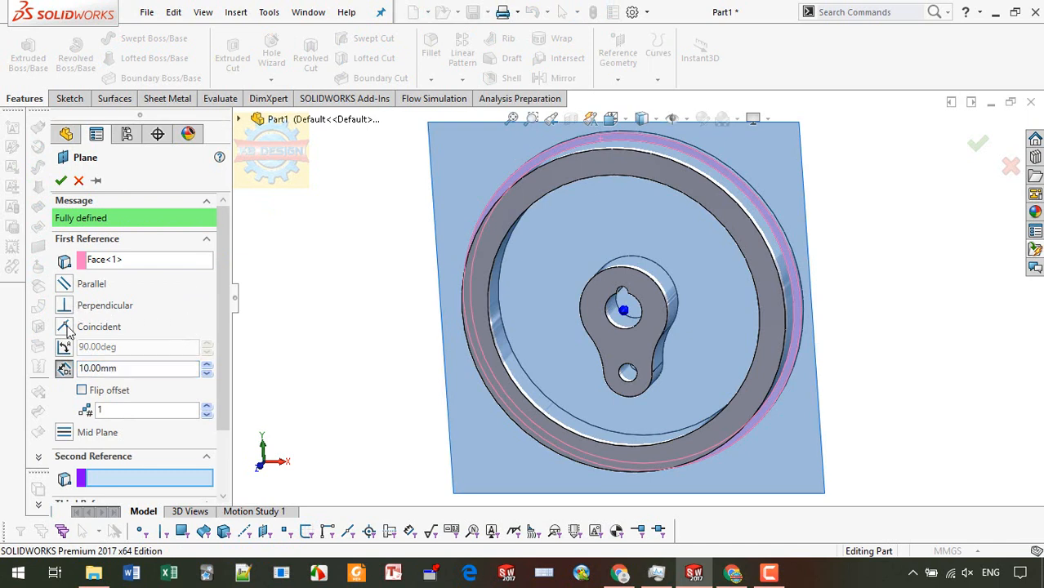
click(241, 119)
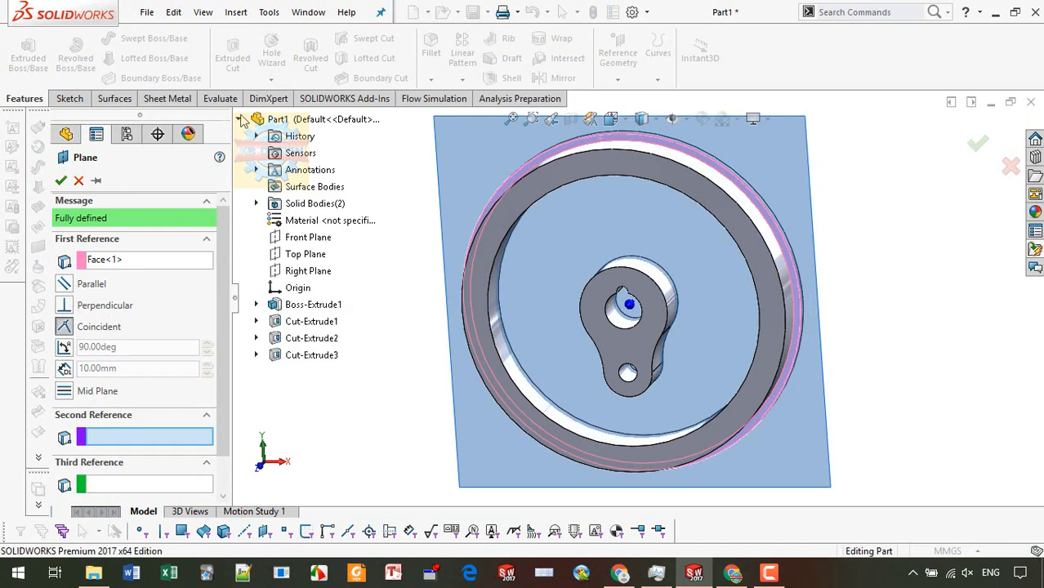
click(60, 181)
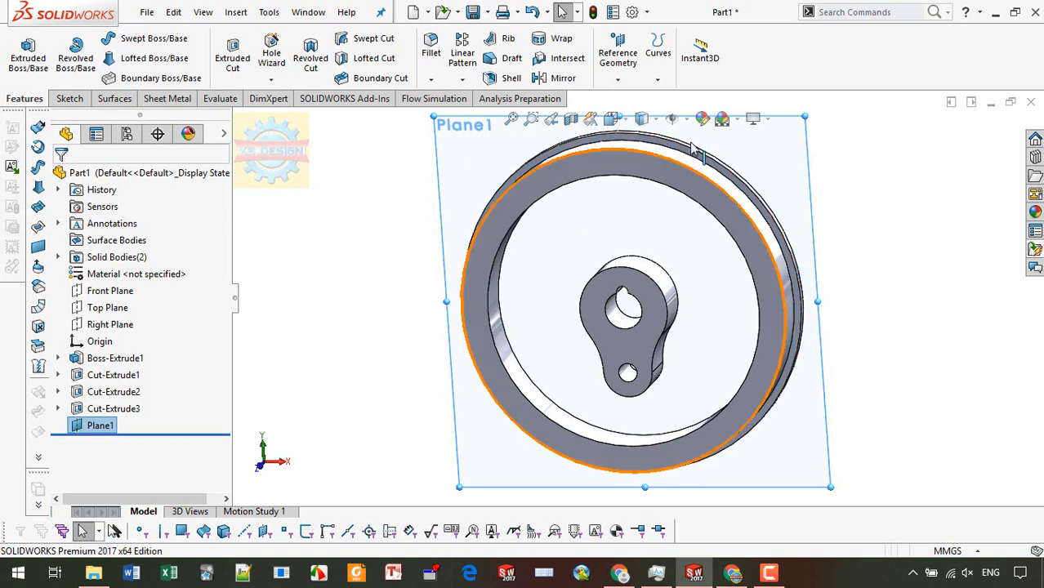
right_click(740, 146)
click(840, 119)
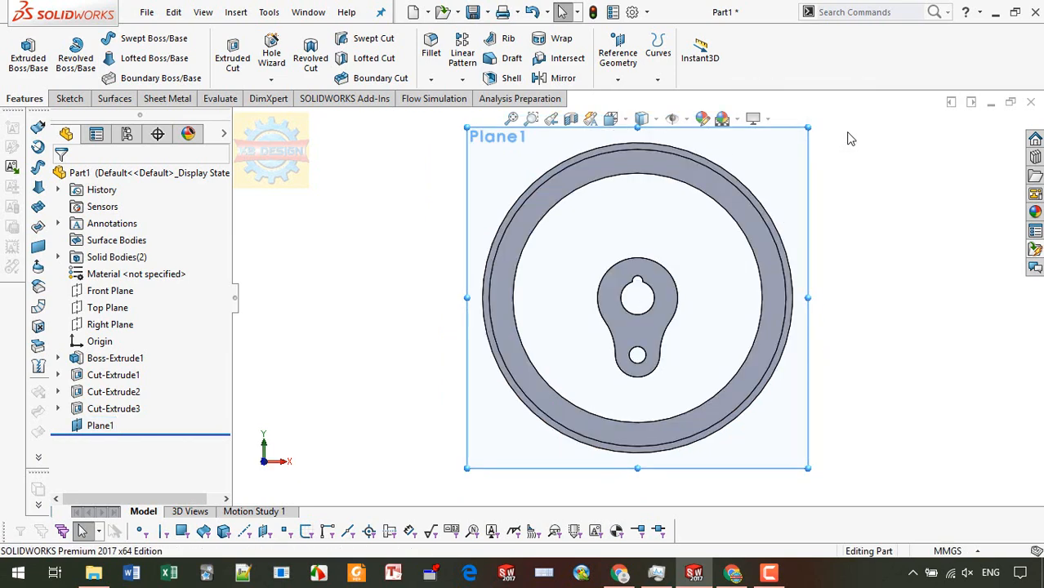
- Start a sketch on the new reference plane and draw a narrow upright center rectangle above the origin, spanning from the hub to the rim
scroll(846, 203, down, 2)
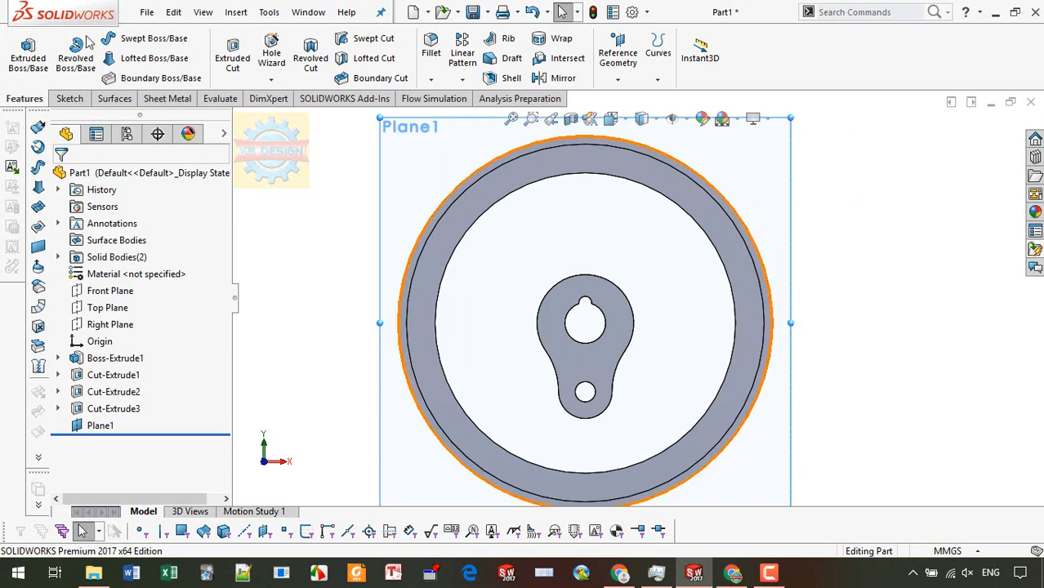
click(64, 99)
click(31, 57)
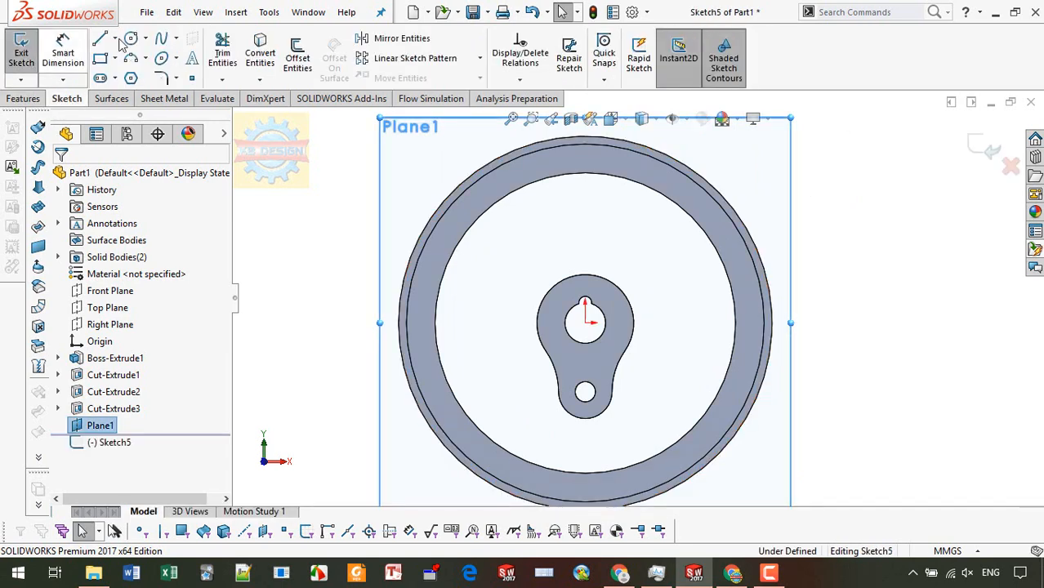
click(116, 39)
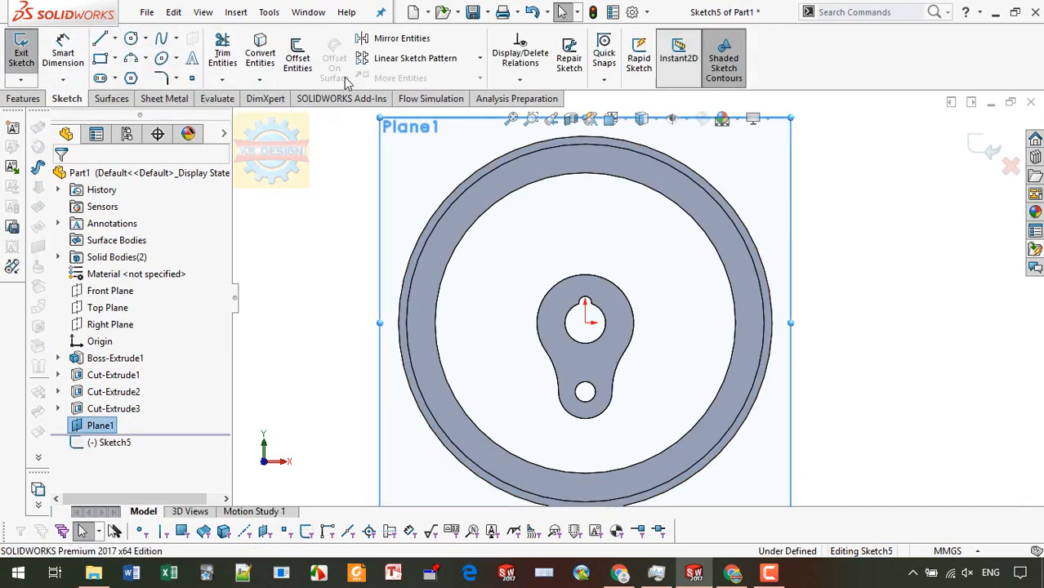
click(99, 58)
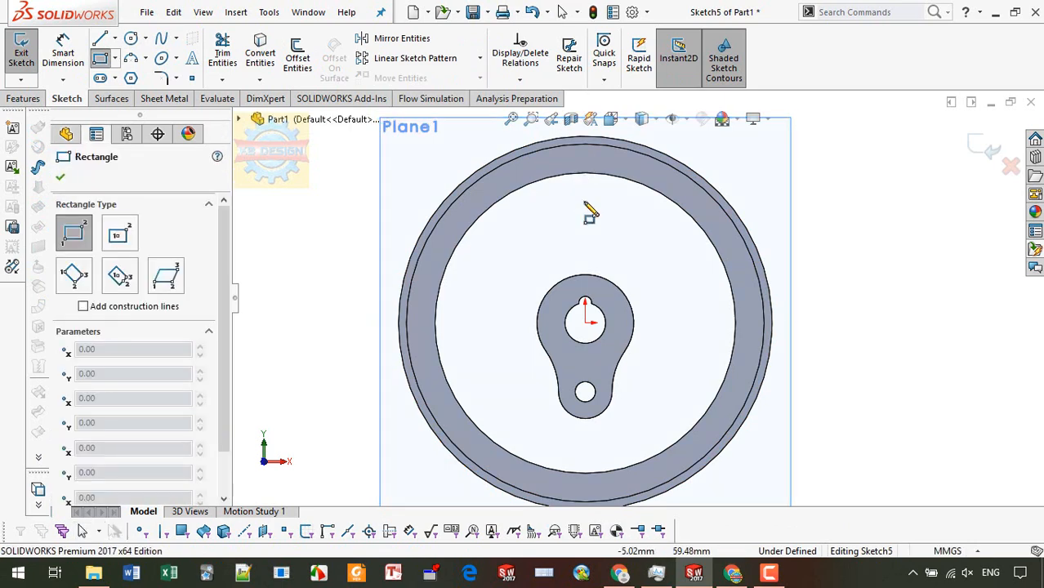
scroll(588, 204, down, 3)
click(590, 275)
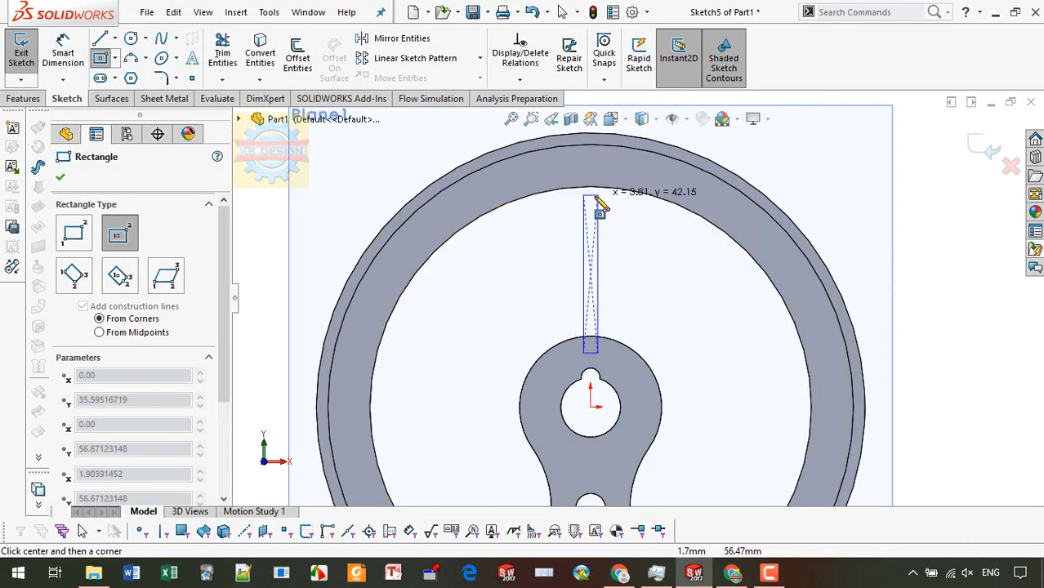
key(Escape)
click(102, 60)
click(591, 254)
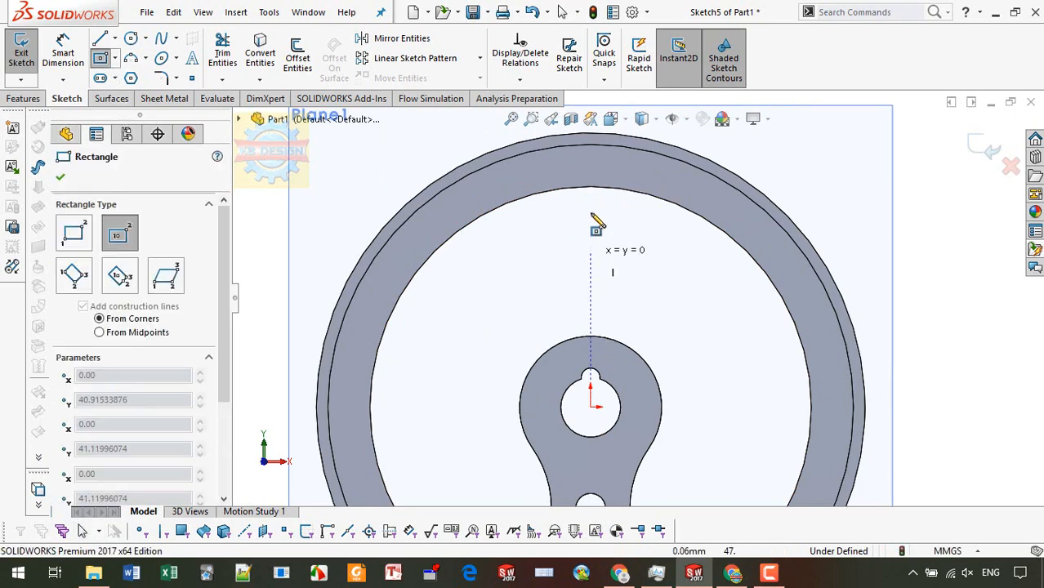
click(607, 166)
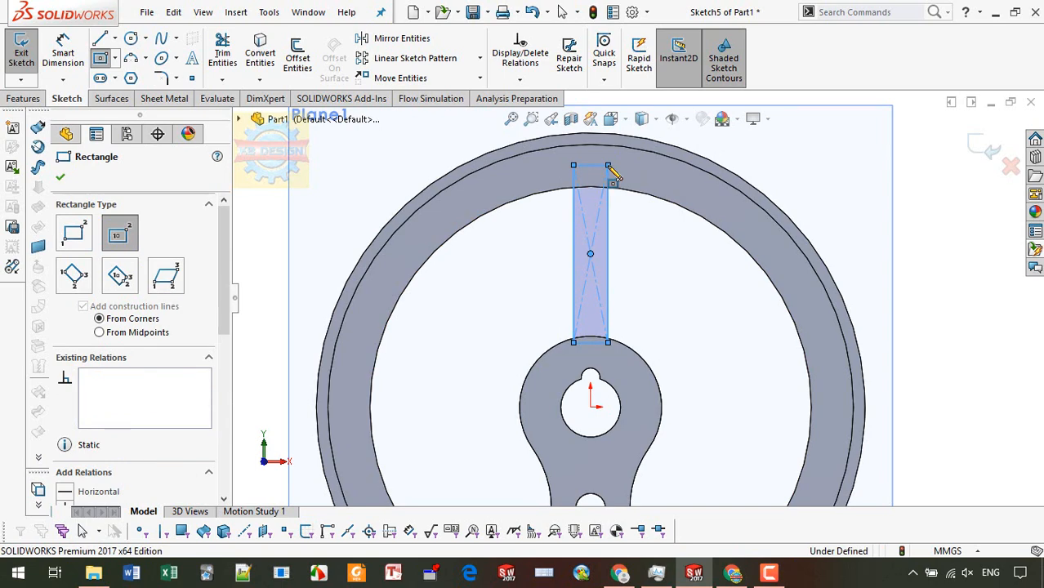
- Dimension the rectangle's width as 6 mm and align its center point vertically with the origin
click(80, 59)
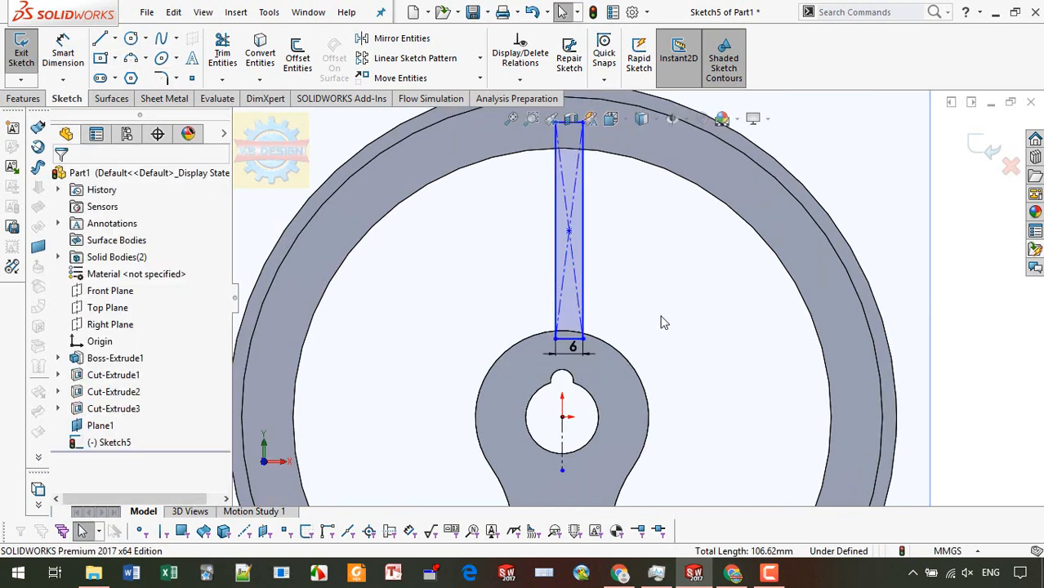
scroll(663, 322, up, 2)
click(520, 79)
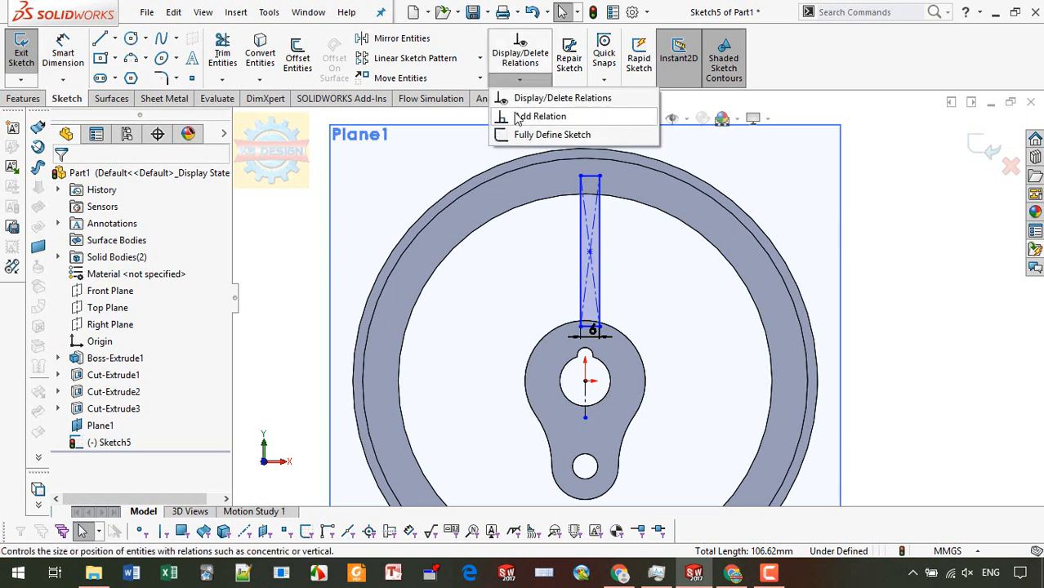
click(539, 114)
click(590, 253)
click(585, 380)
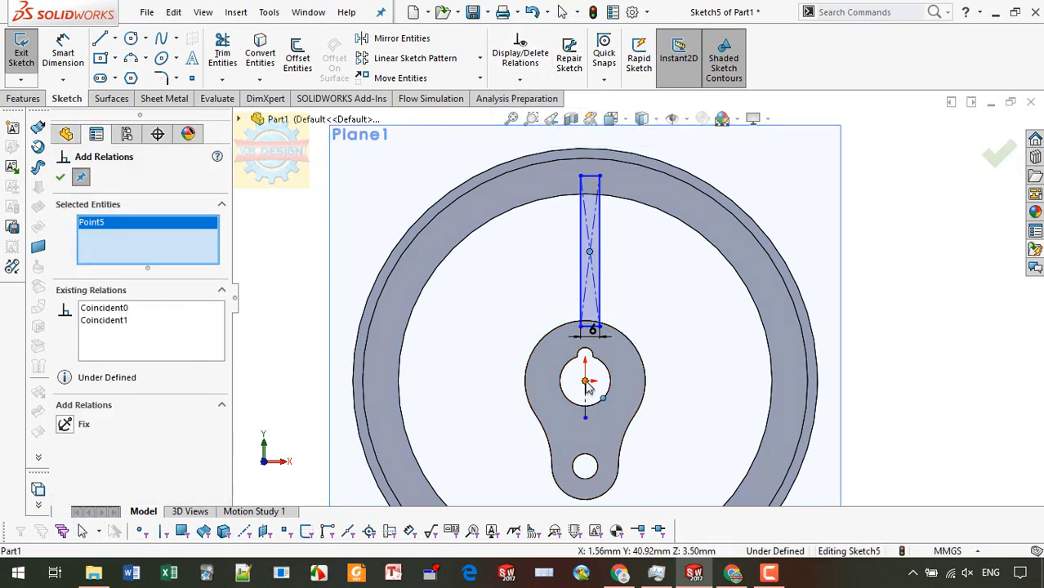
click(65, 441)
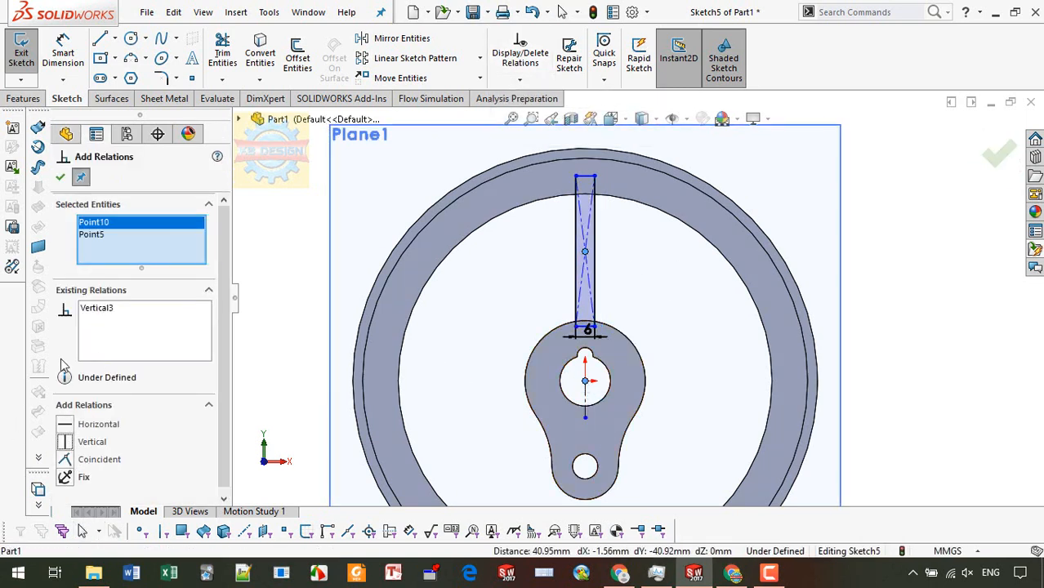
click(59, 177)
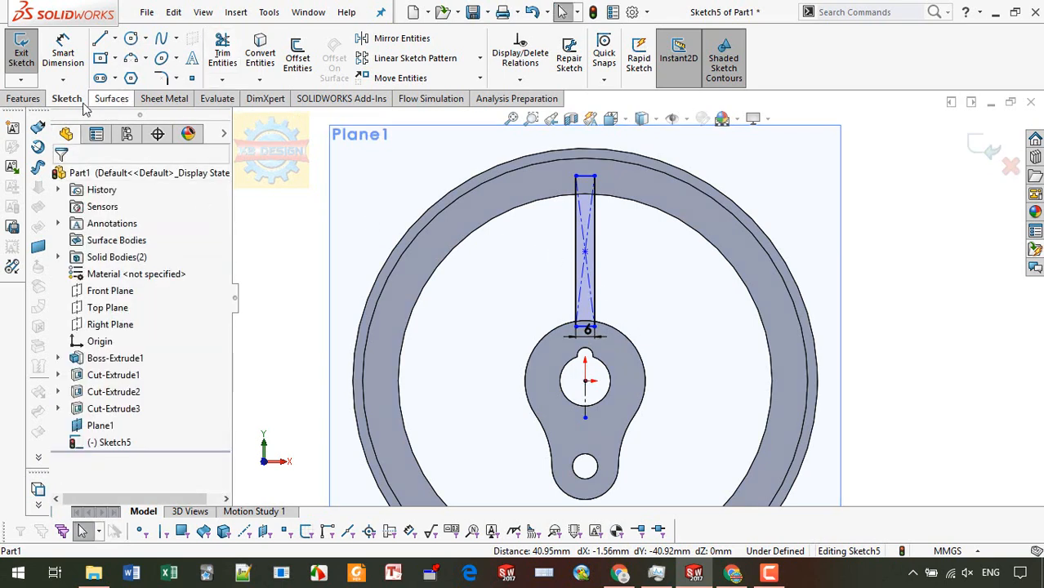
- Extrude the spoke rectangle as a merged boss with a blind depth of 9 mm
click(34, 104)
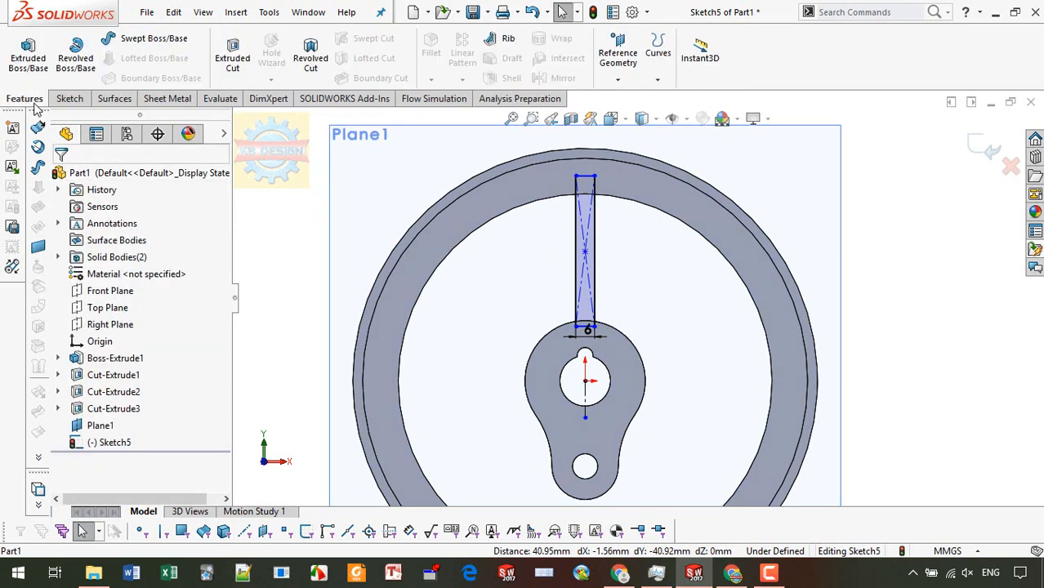
click(32, 59)
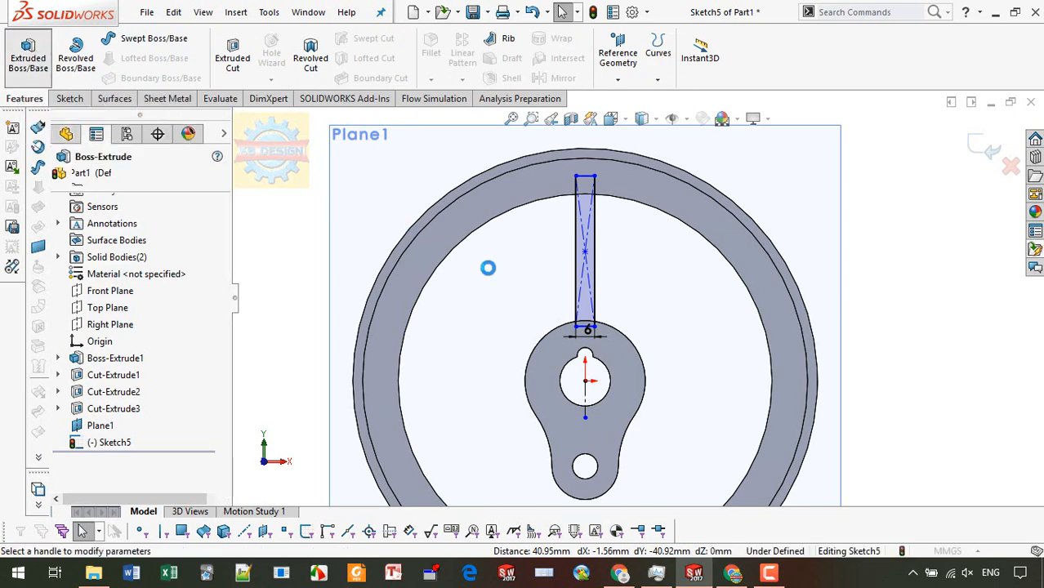
text(9)
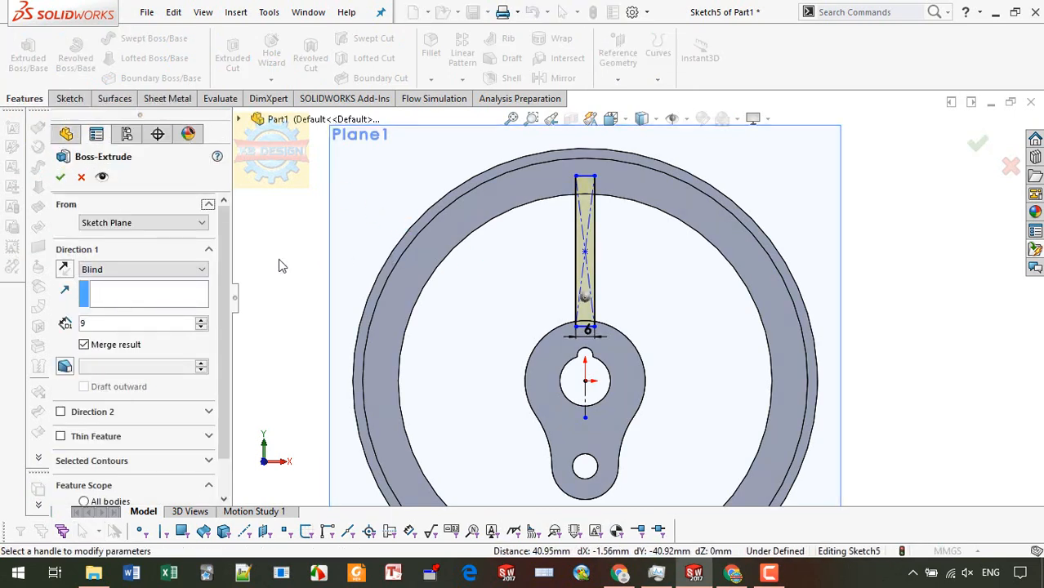
key(Return)
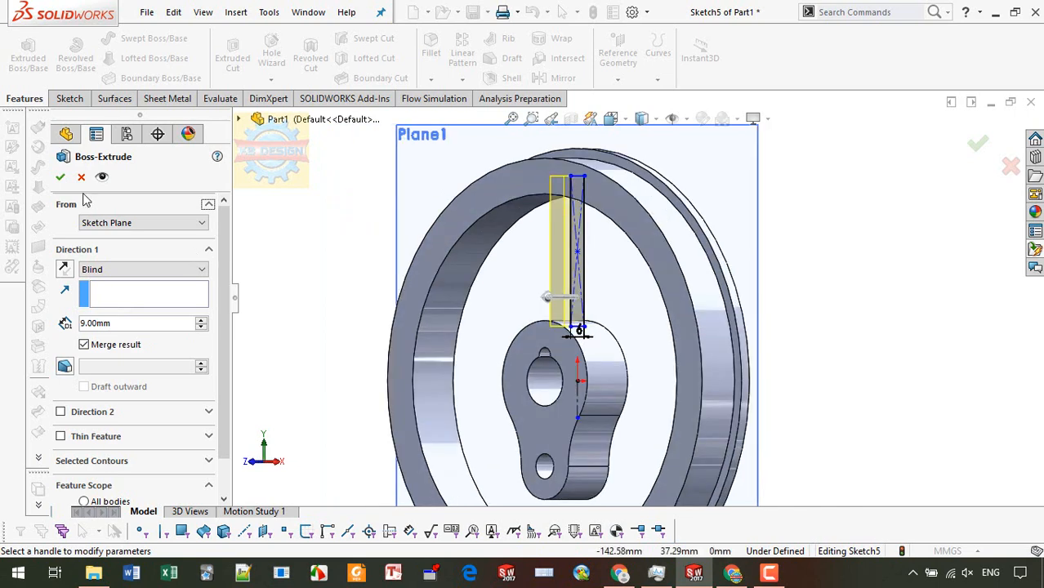
click(60, 177)
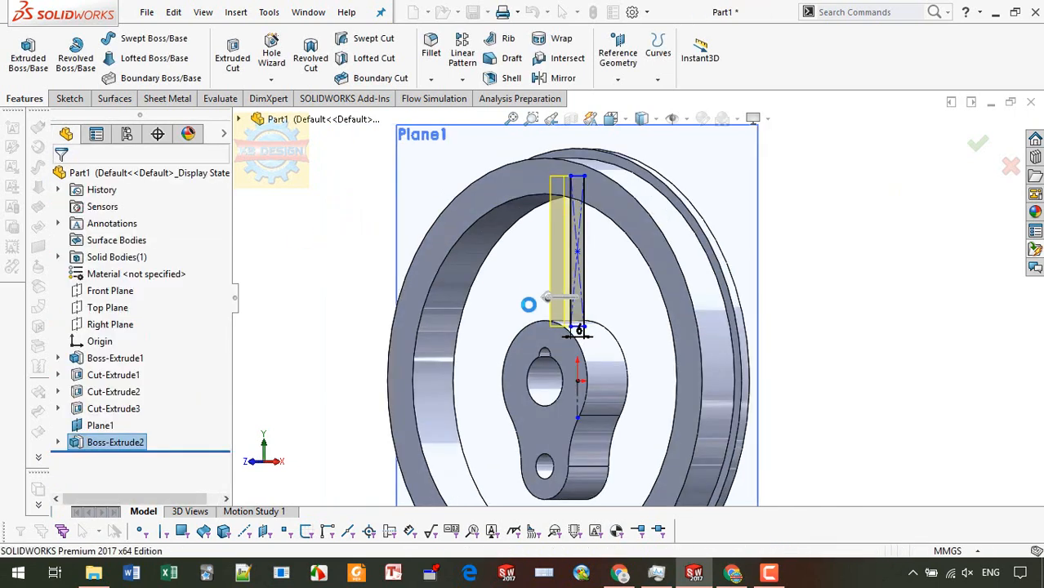
- Hide the reference plane that carries the spoke sketch
scroll(588, 330, down, 3)
scroll(564, 334, up, 8)
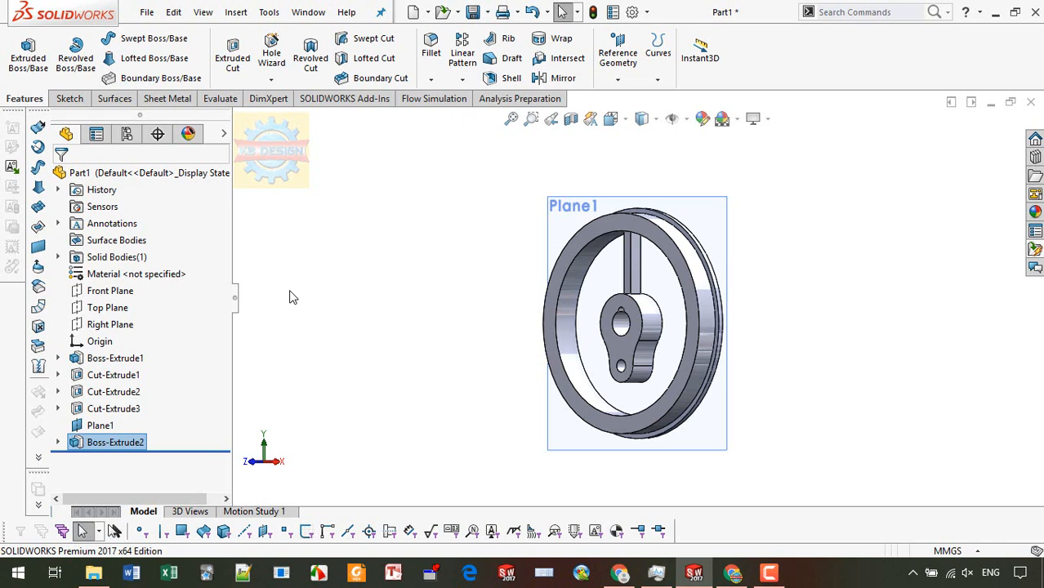
right_click(709, 223)
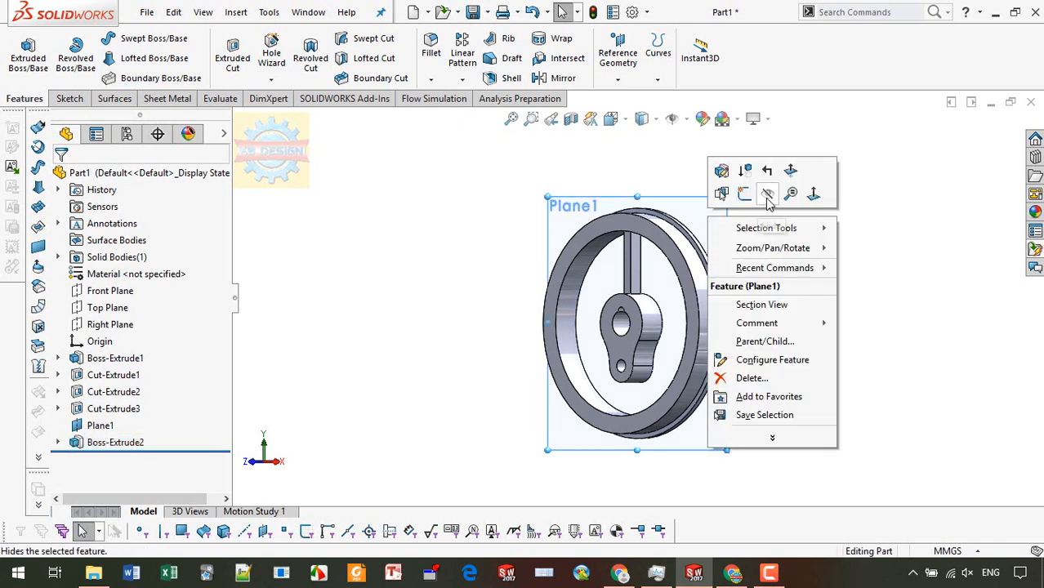
click(753, 222)
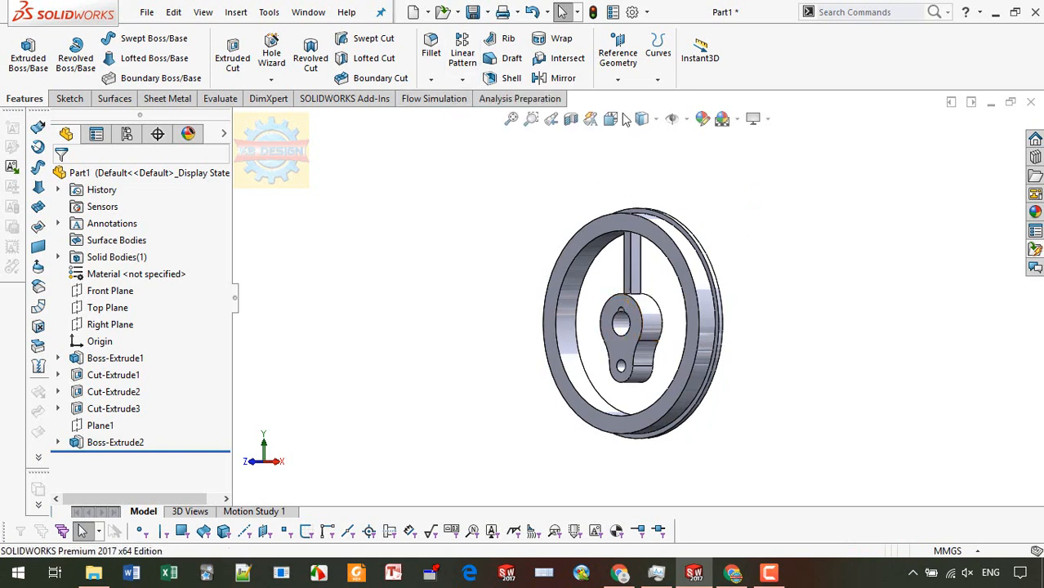
- Create a reference axis from the ring's outer cylindrical face
click(618, 79)
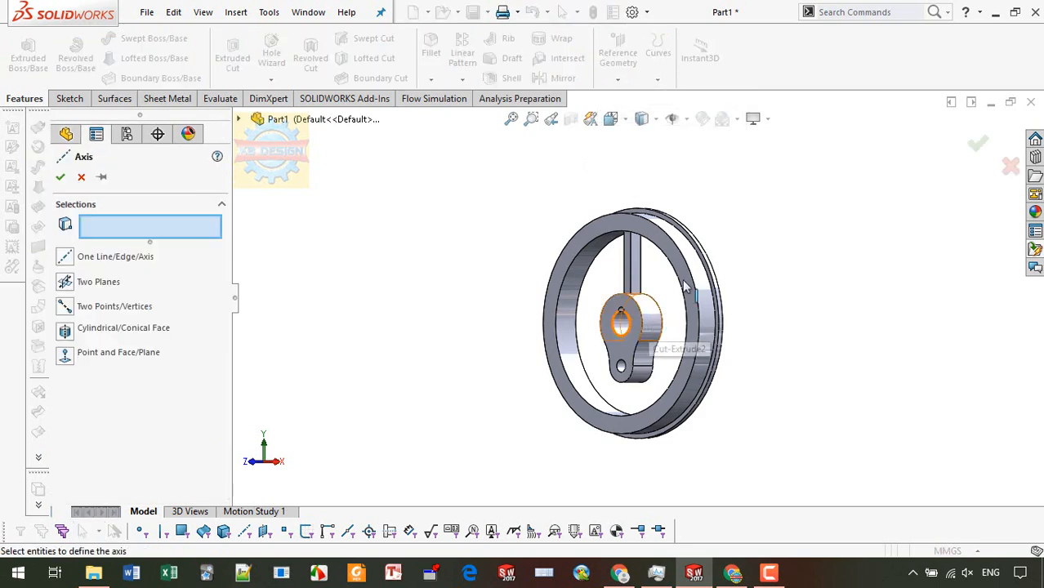
click(705, 344)
click(60, 177)
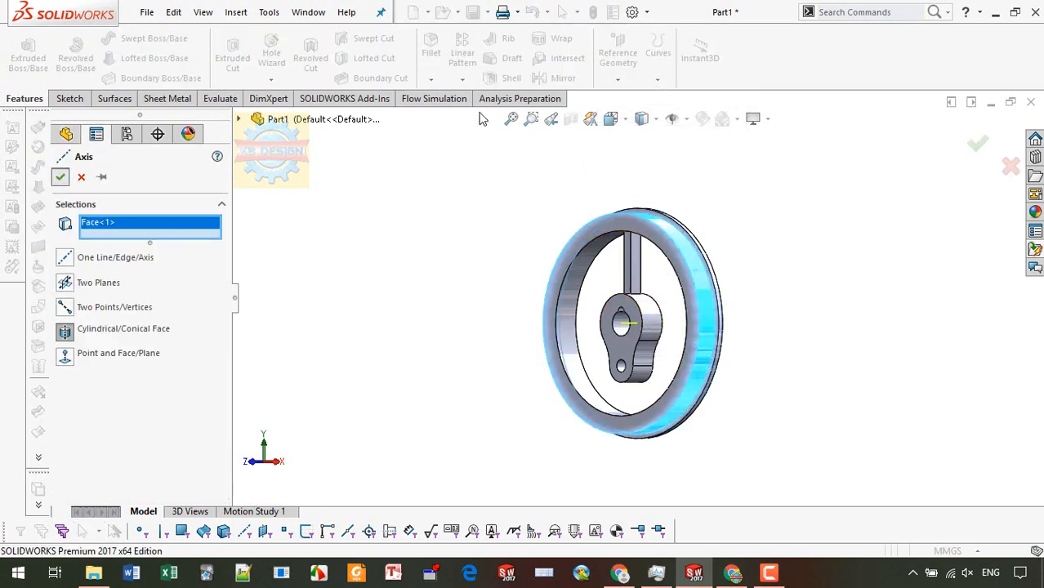
- Circular-pattern the spoke extrusion around the new axis with 12 equally spaced instances over 360 degrees
click(463, 79)
click(482, 115)
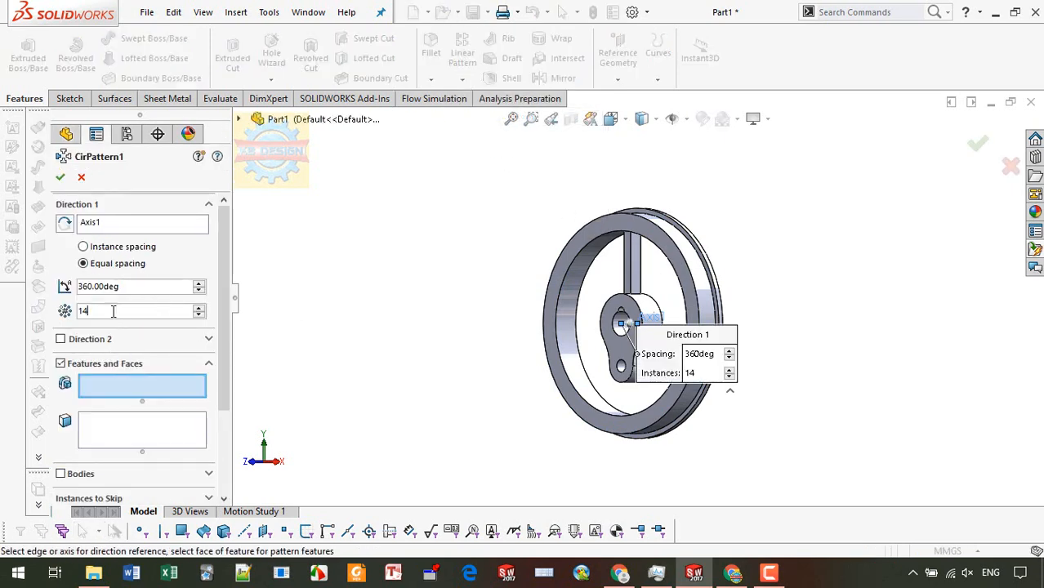
key(BackSpace)
text(2)
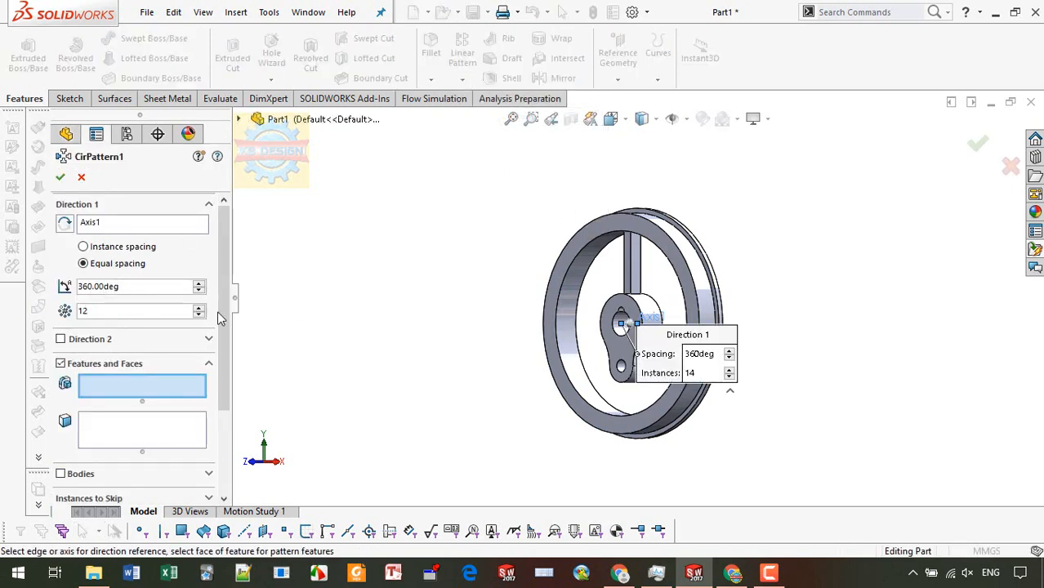
click(240, 119)
click(311, 391)
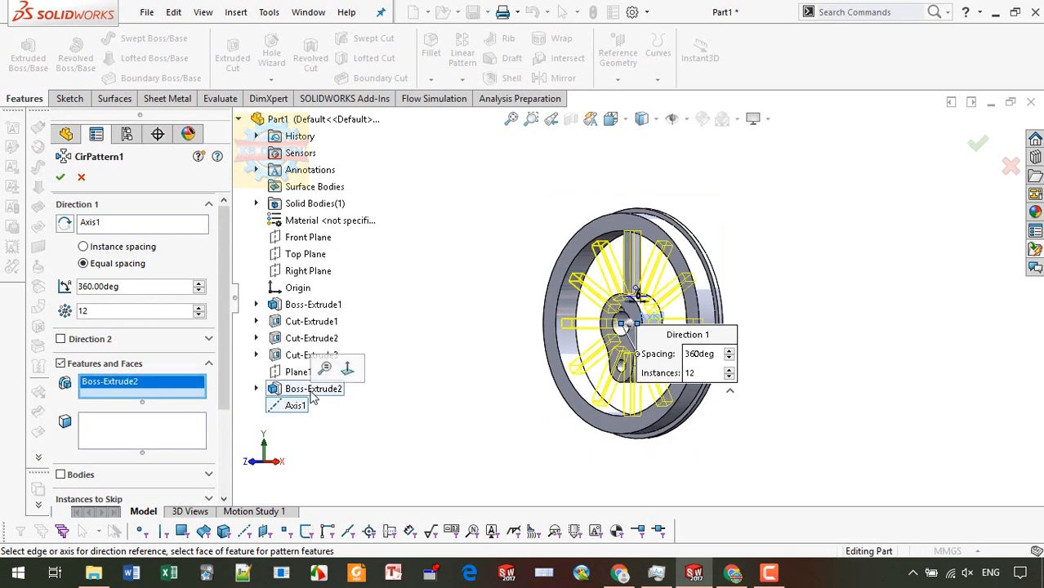
click(61, 178)
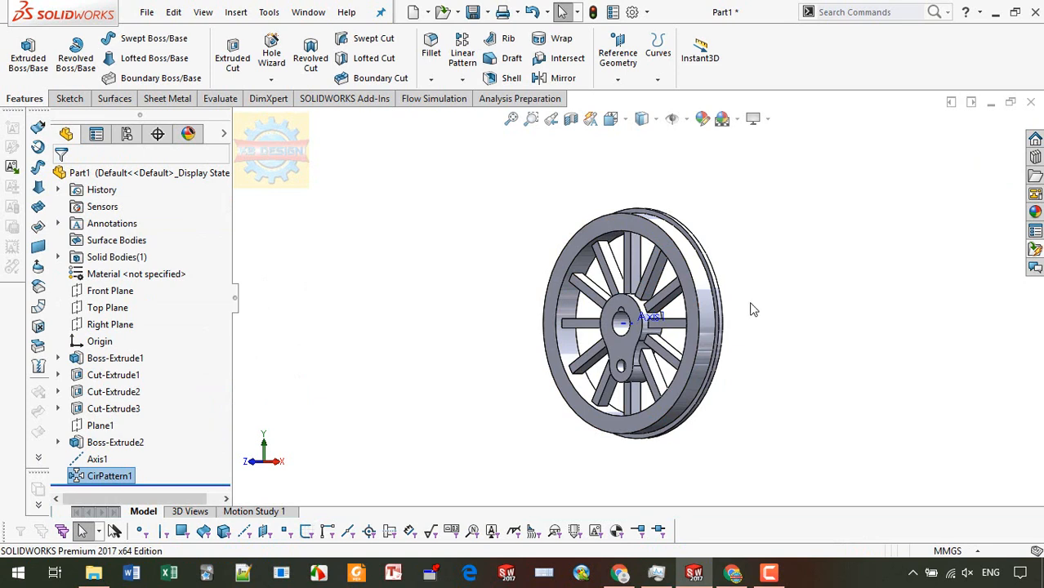
click(123, 442)
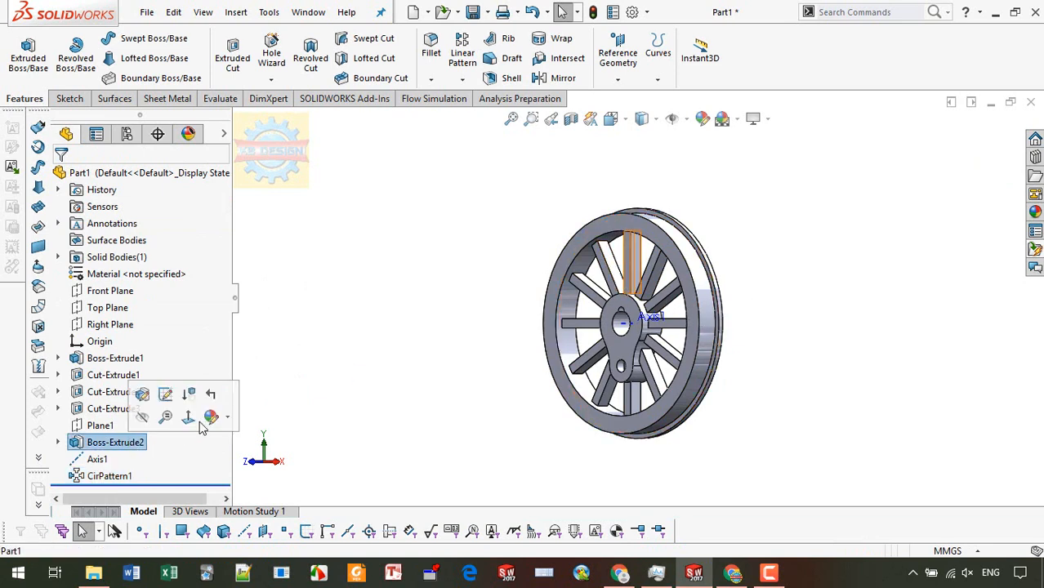
click(492, 287)
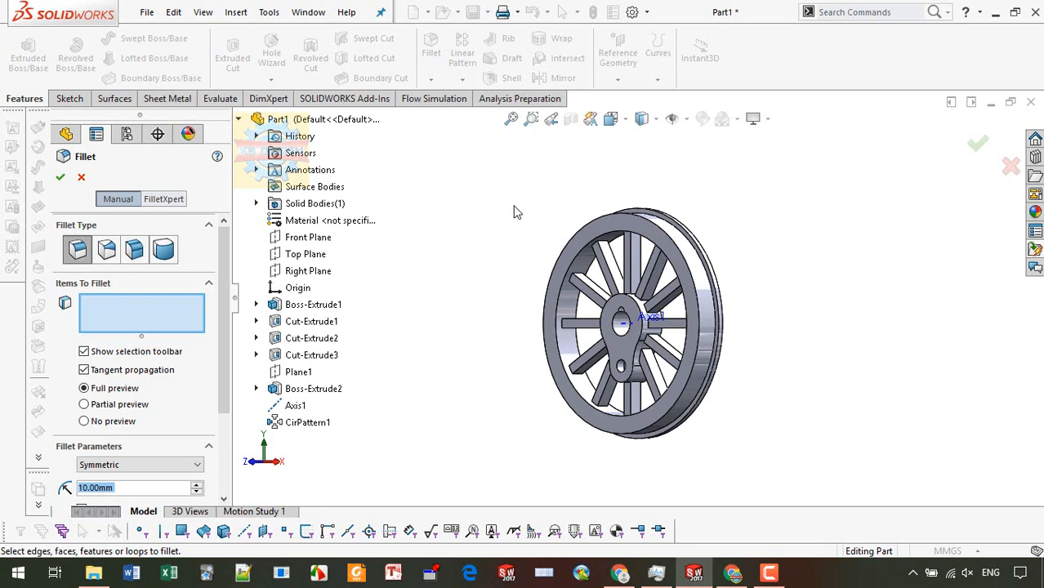
- Set the fillet radius to 1.5 mm and select the four edges where the original spoke meets the rim
scroll(619, 321, down, 5)
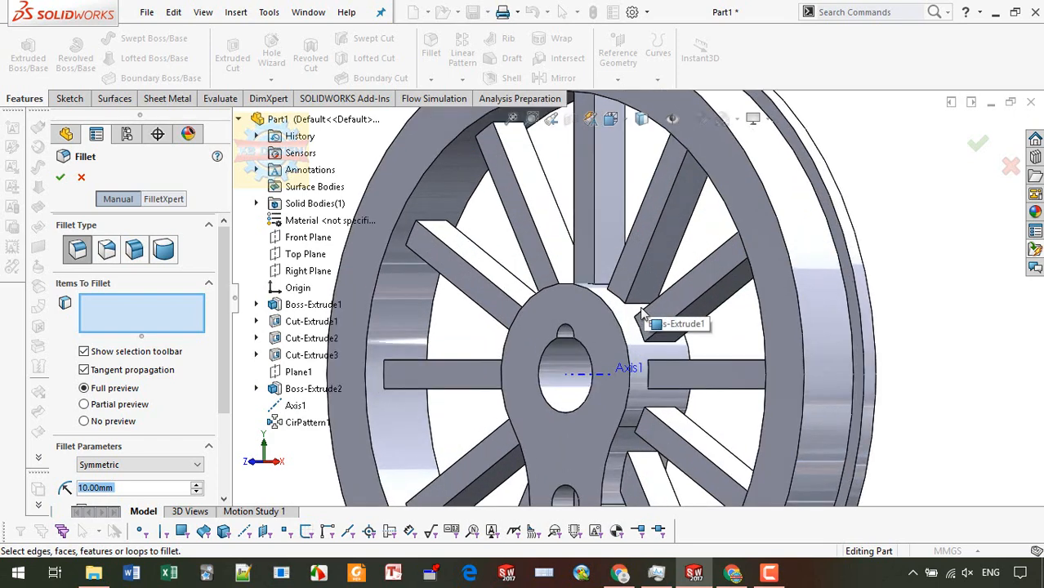
text(1.5)
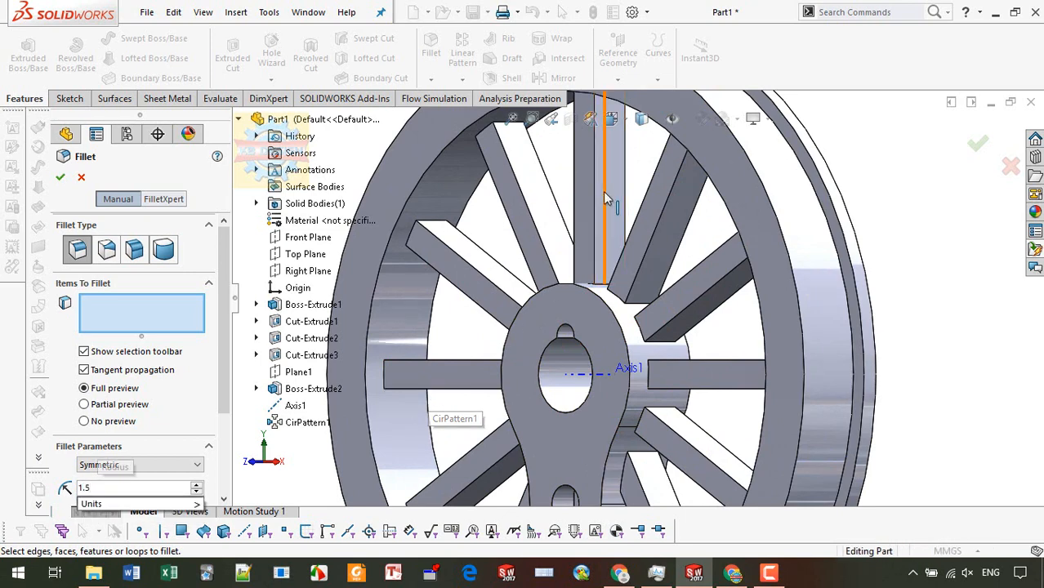
scroll(605, 199, up, 5)
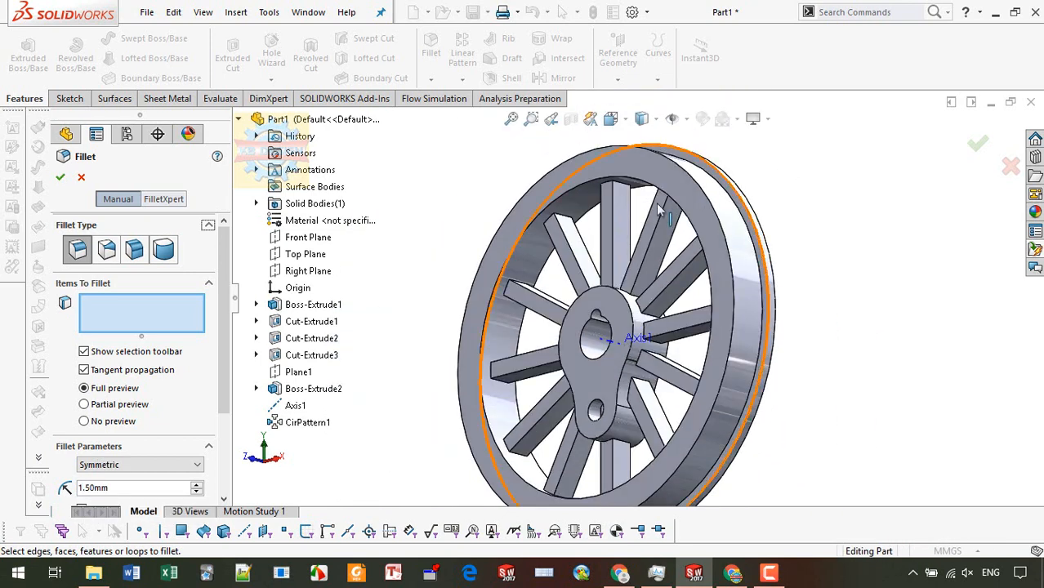
click(608, 185)
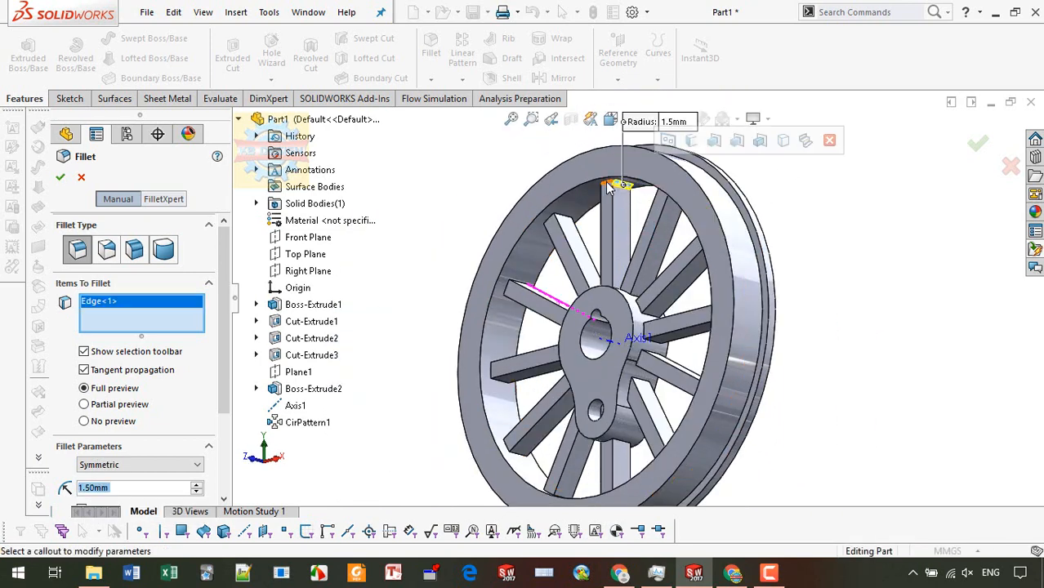
click(622, 190)
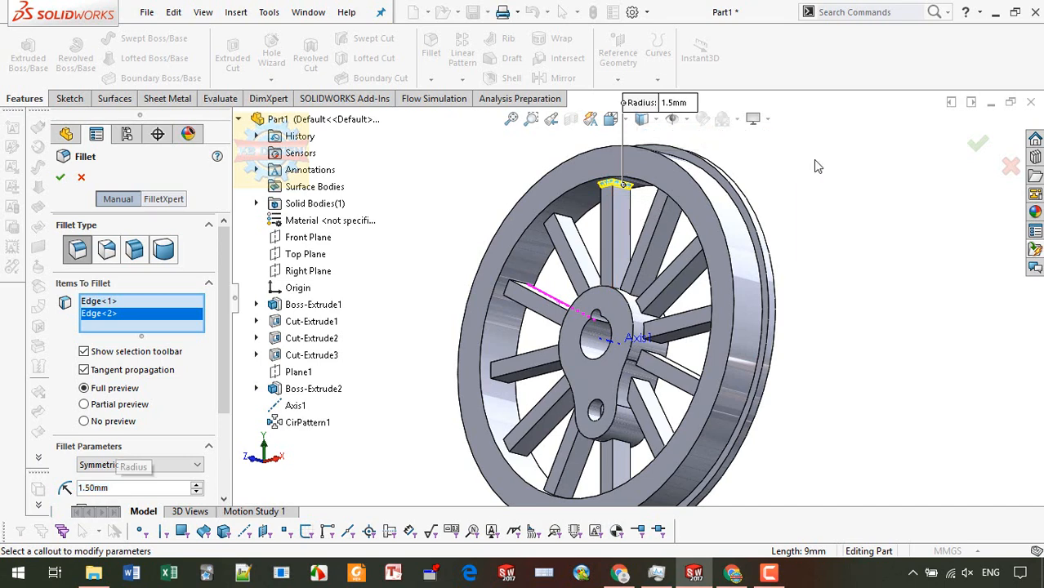
middle_drag(813, 159, 625, 202)
click(611, 187)
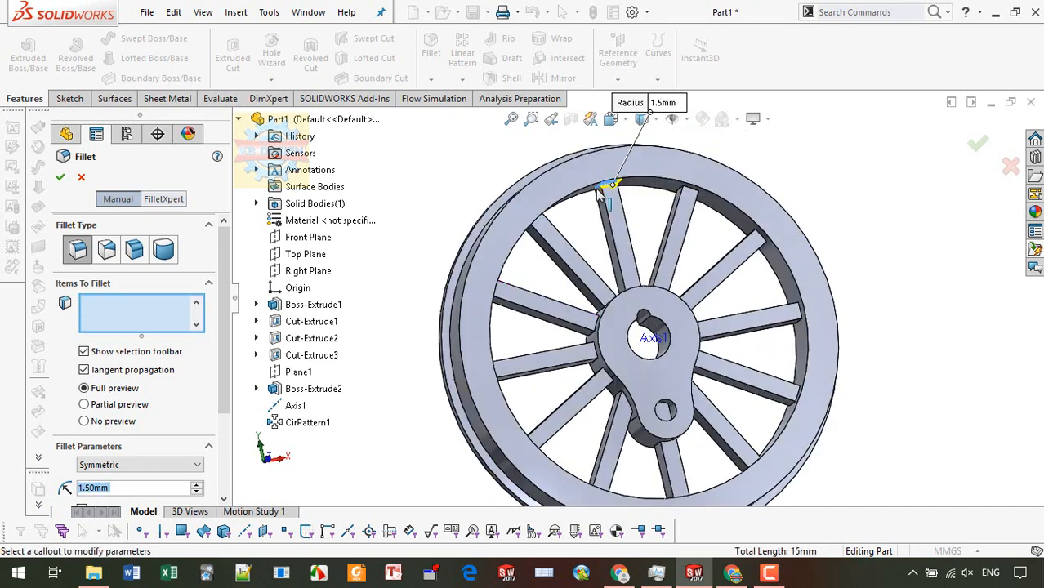
middle_drag(776, 159, 679, 185)
middle_drag(776, 186, 628, 194)
scroll(531, 217, down, 5)
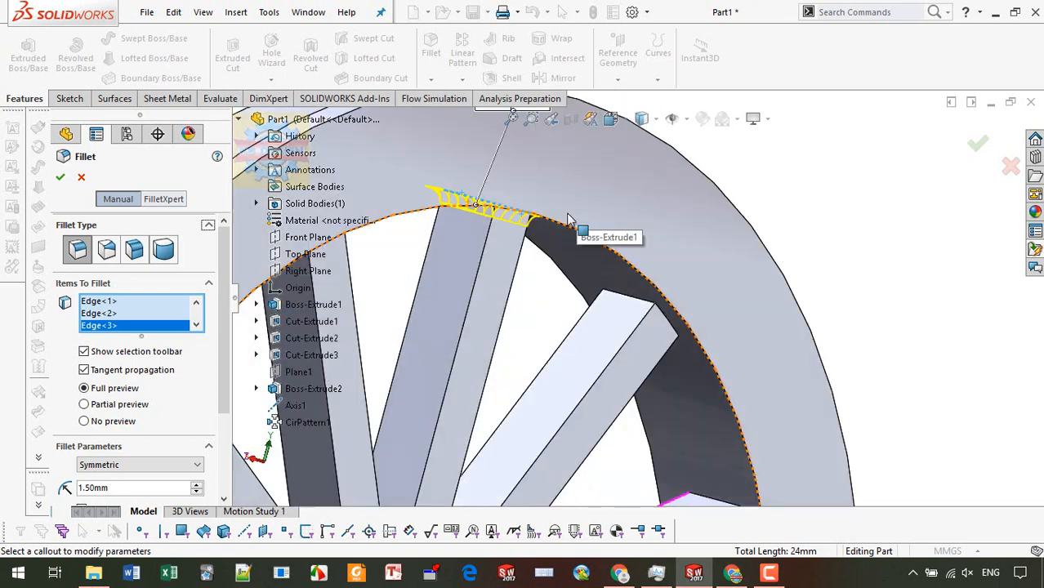
click(523, 191)
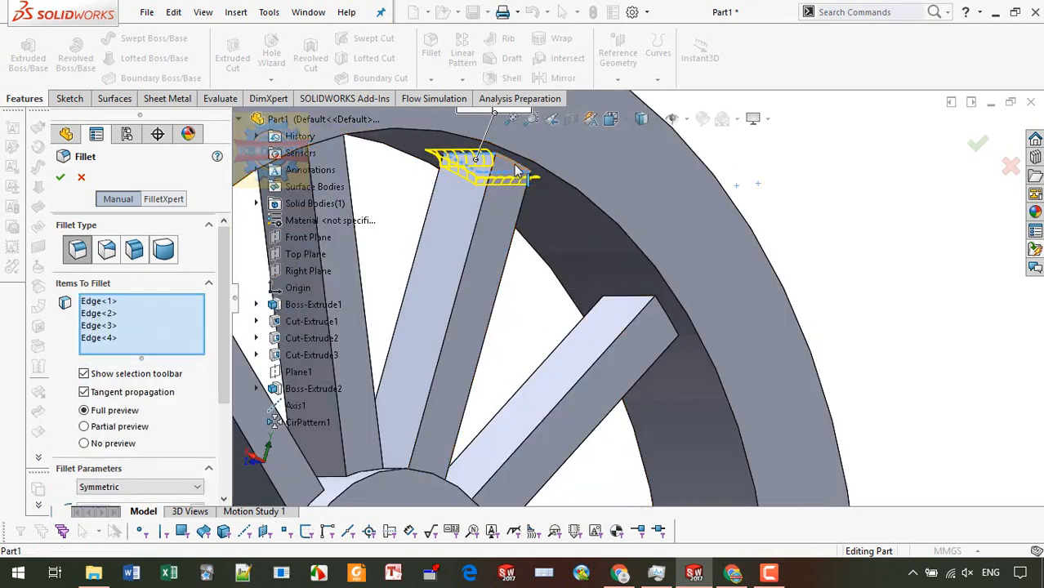
scroll(553, 335, up, 3)
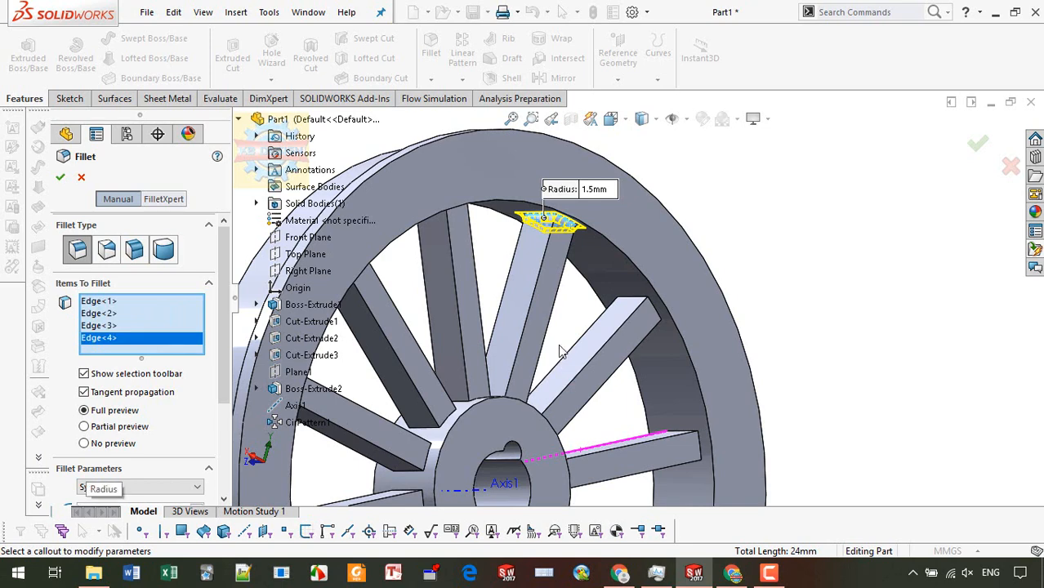
- Add two edges where the same spoke meets the hub to the fillet selection
key(Down)
key(Down)
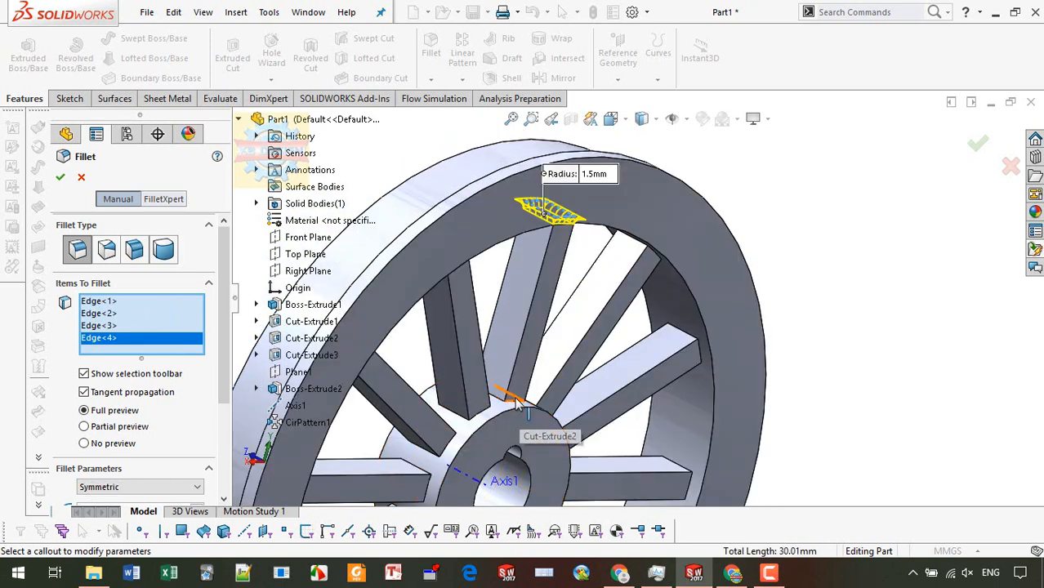
click(518, 400)
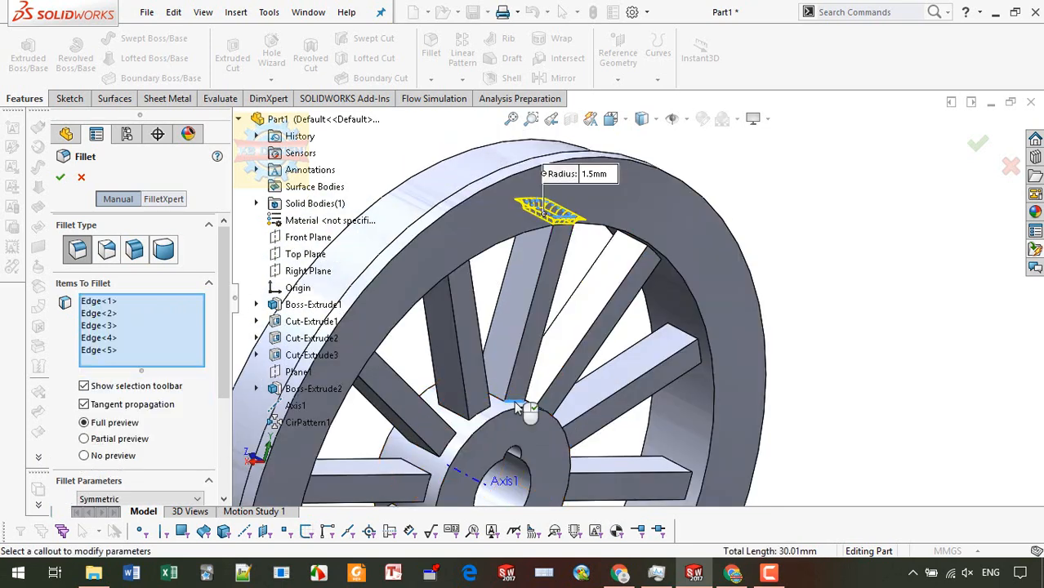
click(502, 402)
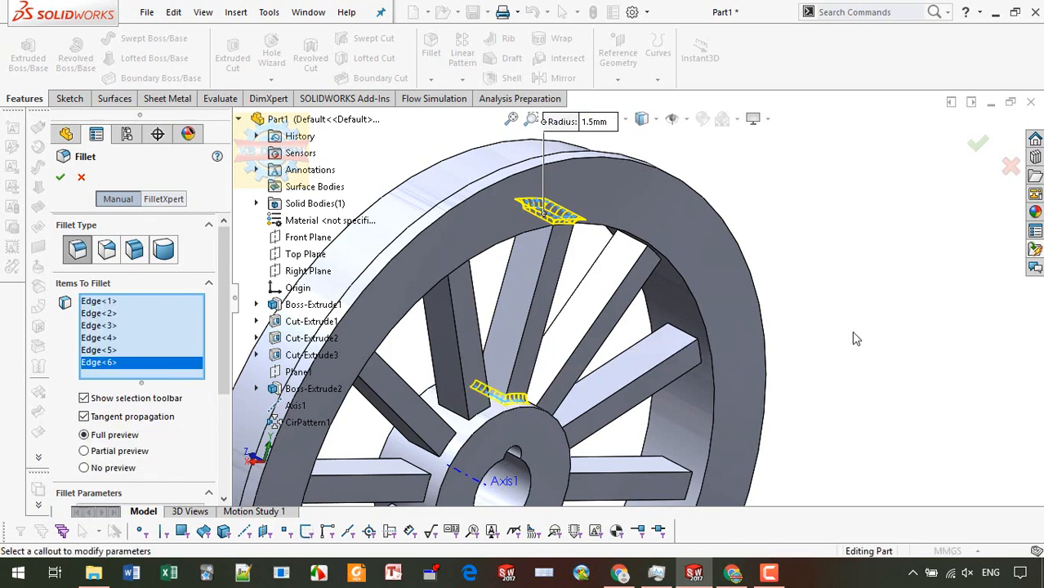
- Add the spoke's remaining hub-side edges and create the 1.5 mm fillet
key(Right)
key(Right)
key(Right)
key(Right)
key(Right)
key(Right)
scroll(695, 345, up, 3)
key(Down)
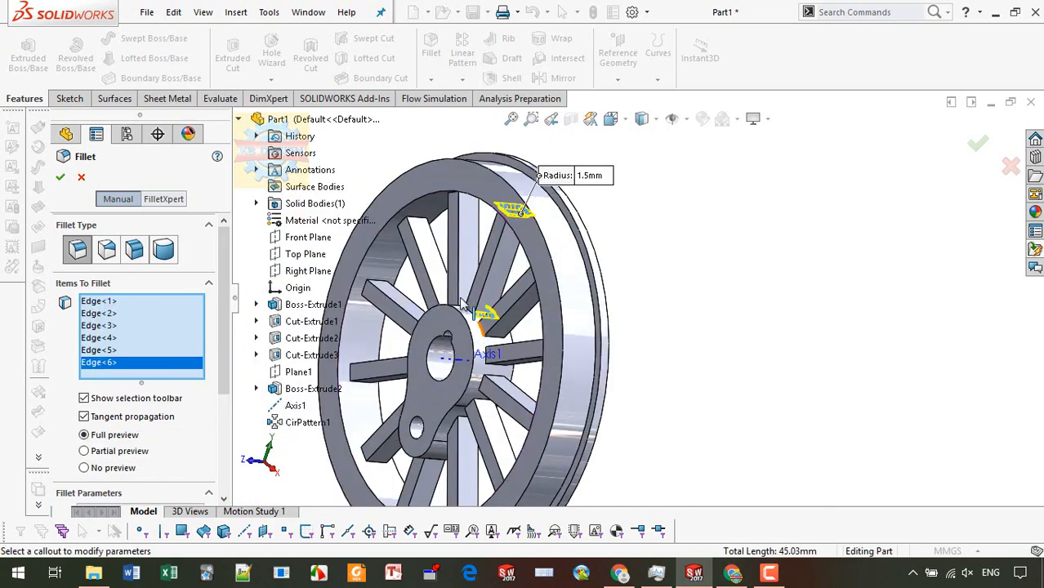
scroll(517, 328, down, 5)
key(Right)
key(Right)
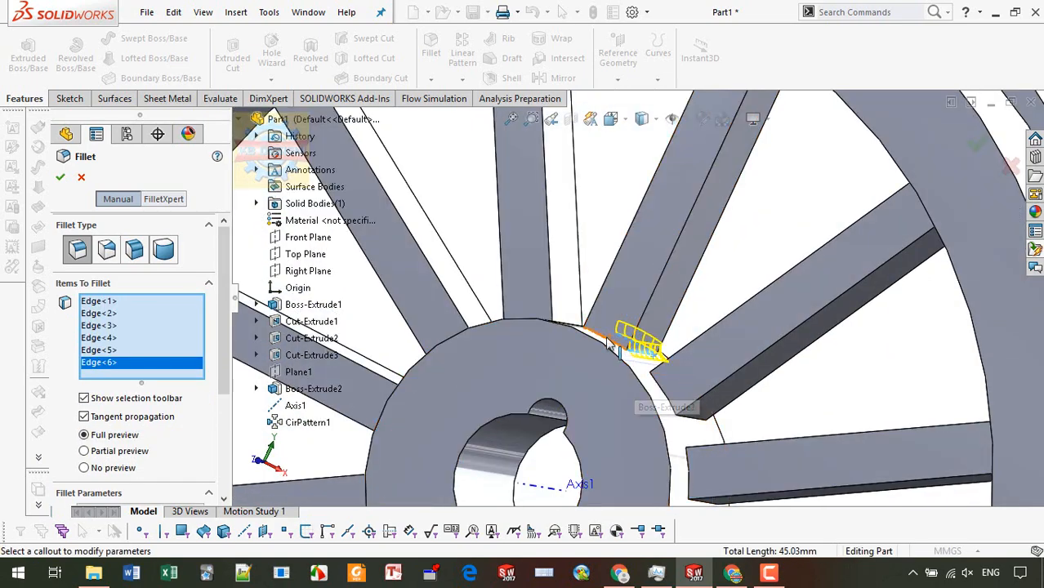
click(609, 348)
middle_drag(597, 243, 610, 276)
click(582, 317)
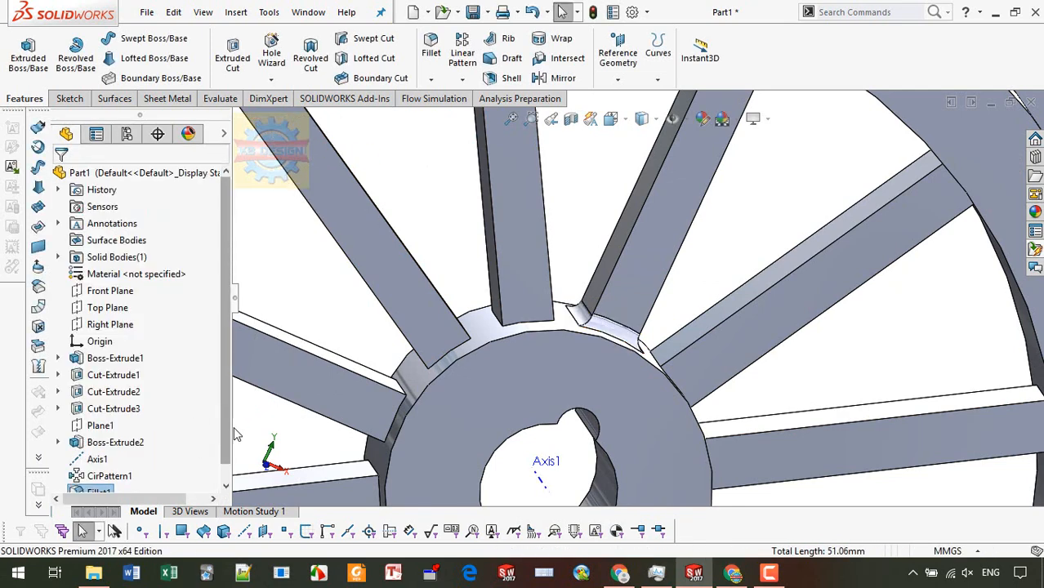
- Reorder the circular pattern to follow the spoke fillet and add that fillet to the patterned features
scroll(147, 409, down, 1)
drag(108, 476, 102, 441)
click(106, 477)
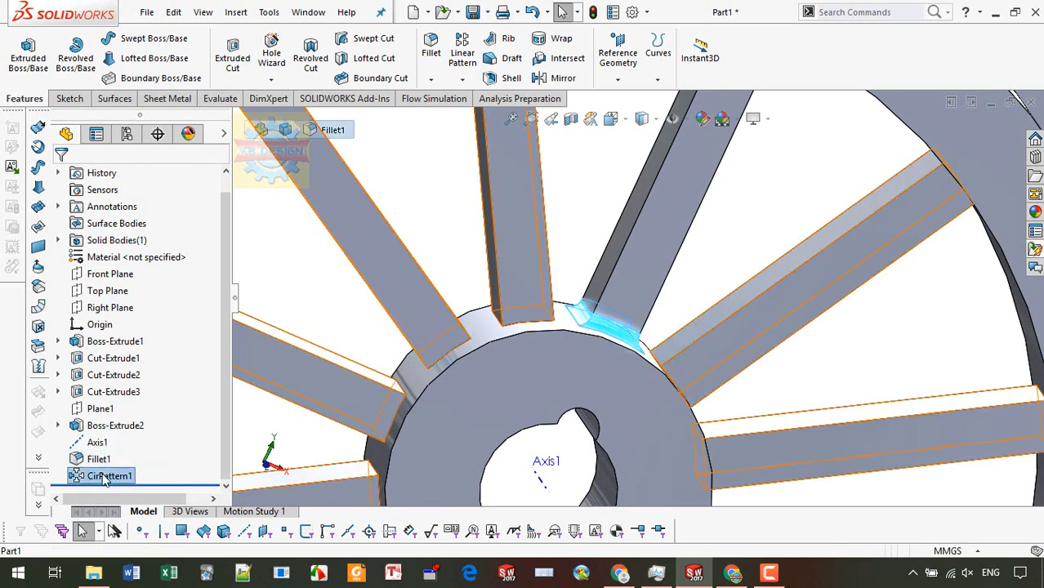
click(144, 432)
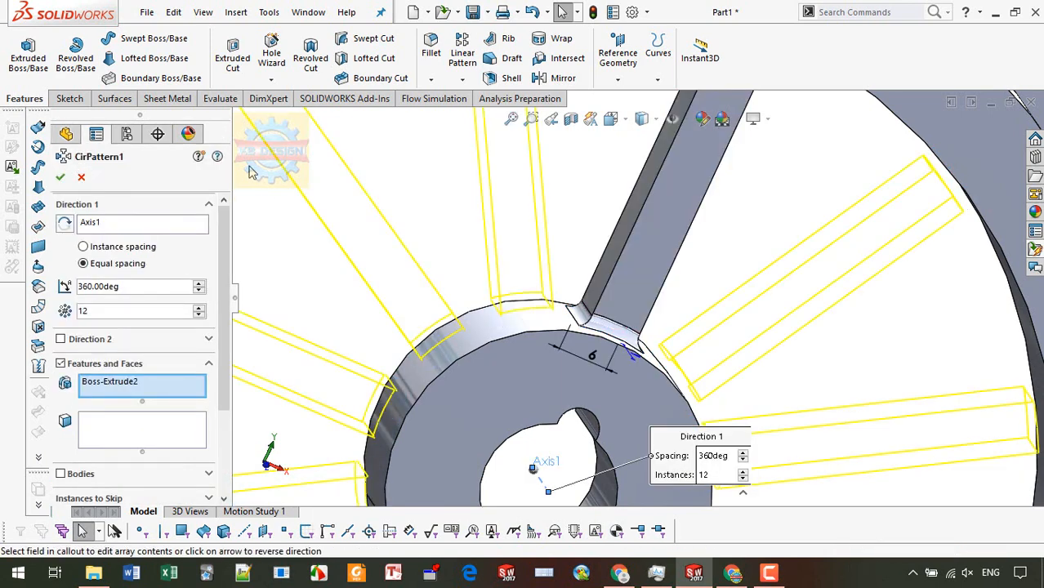
click(286, 425)
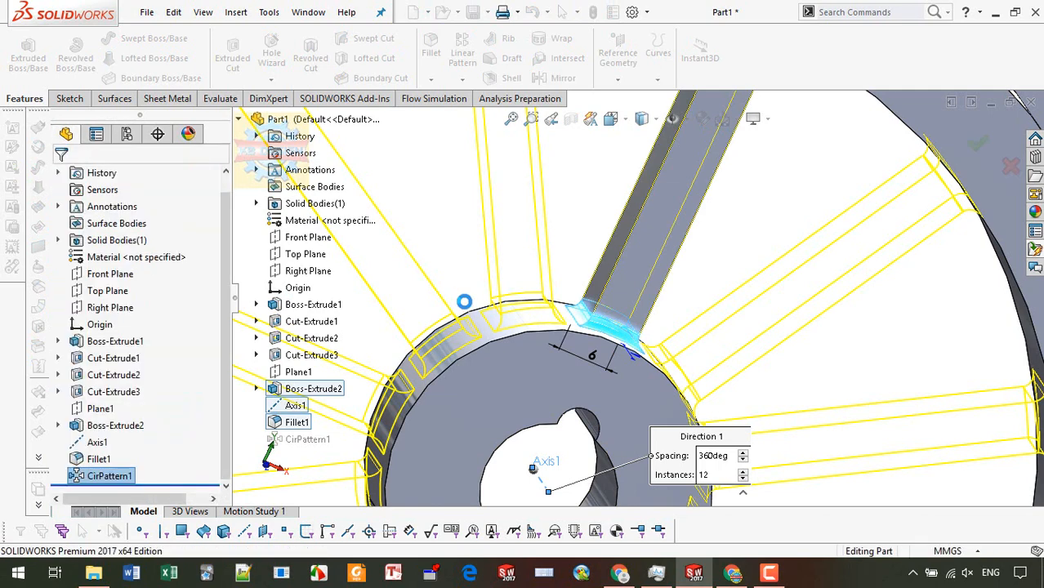
- Fillet the outer circular edge of the rim's flange with a 1 mm radius
scroll(480, 299, up, 3)
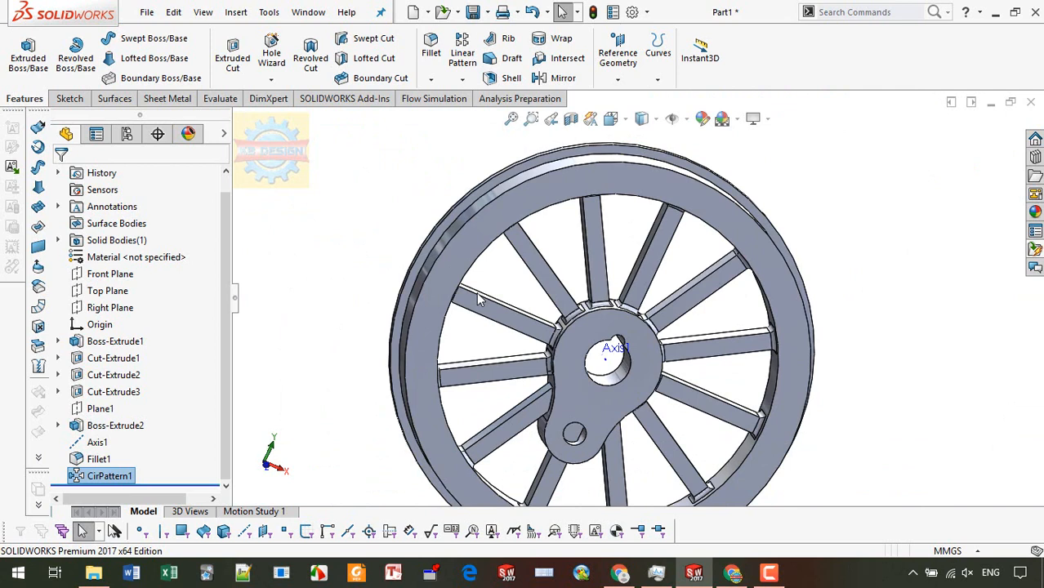
click(434, 55)
middle_drag(801, 196, 700, 258)
drag(143, 488, 4, 487)
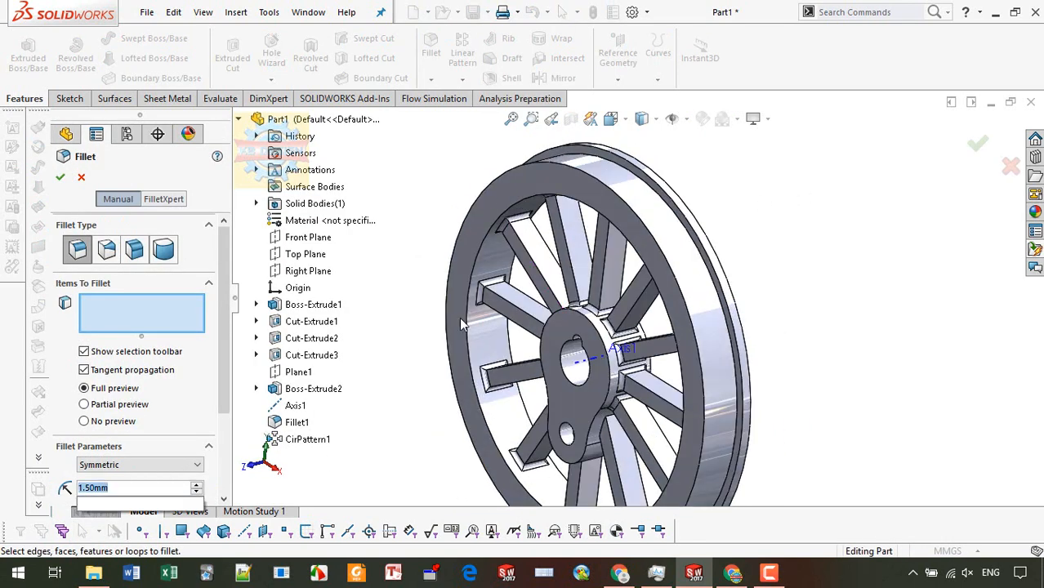
text(1)
click(687, 209)
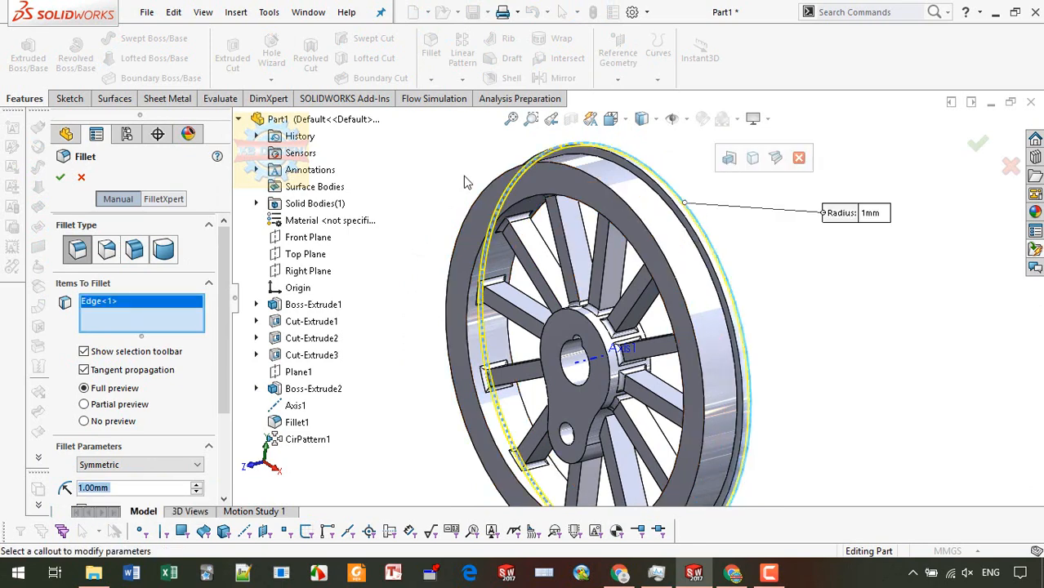
key(Return)
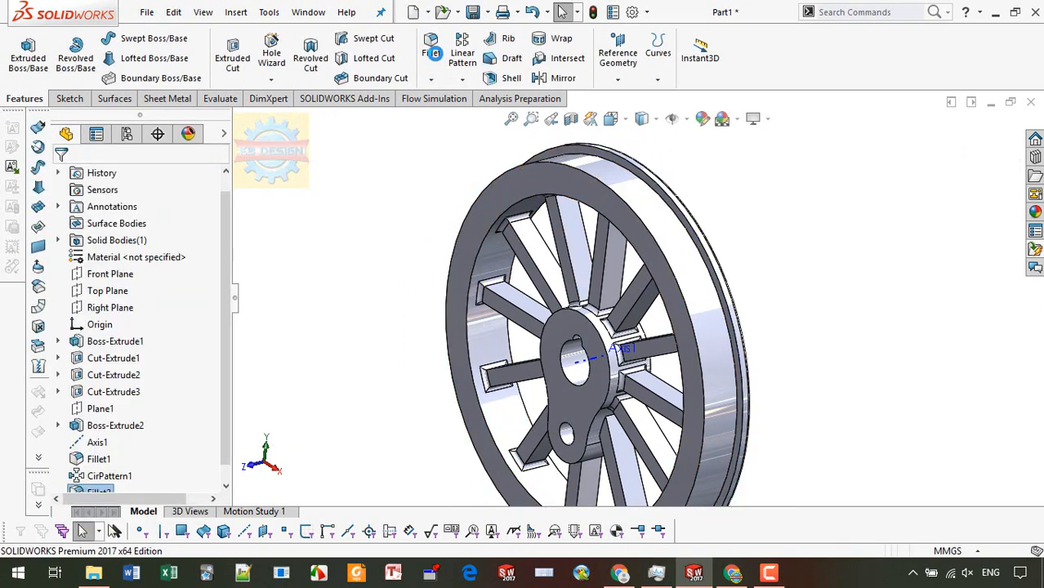
- Fillet the inside corner edge where the rim's flange meets the outer cylindrical face with a 1.6 mm radius
text(1.6)
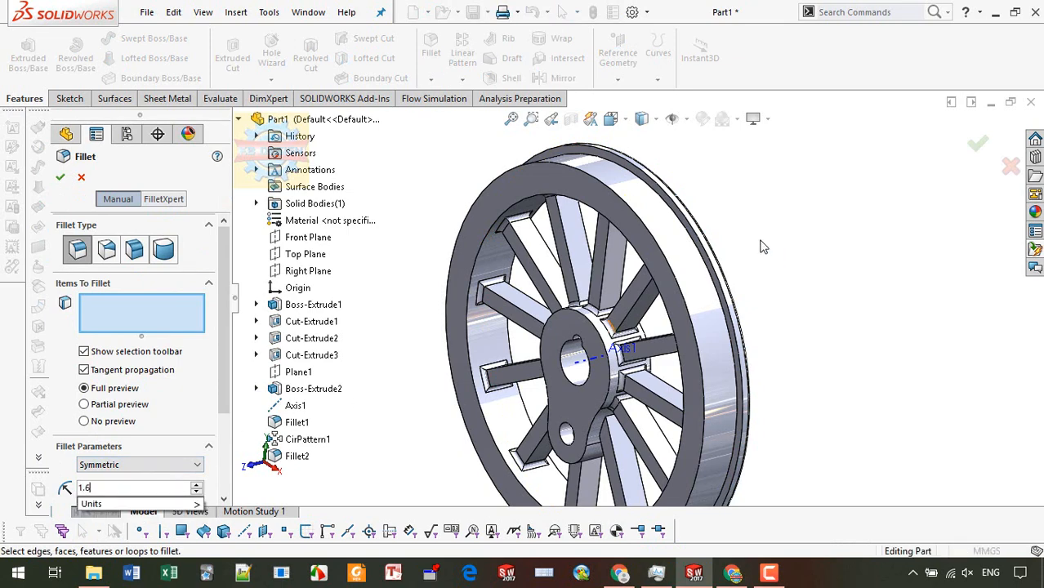
key(Return)
click(703, 249)
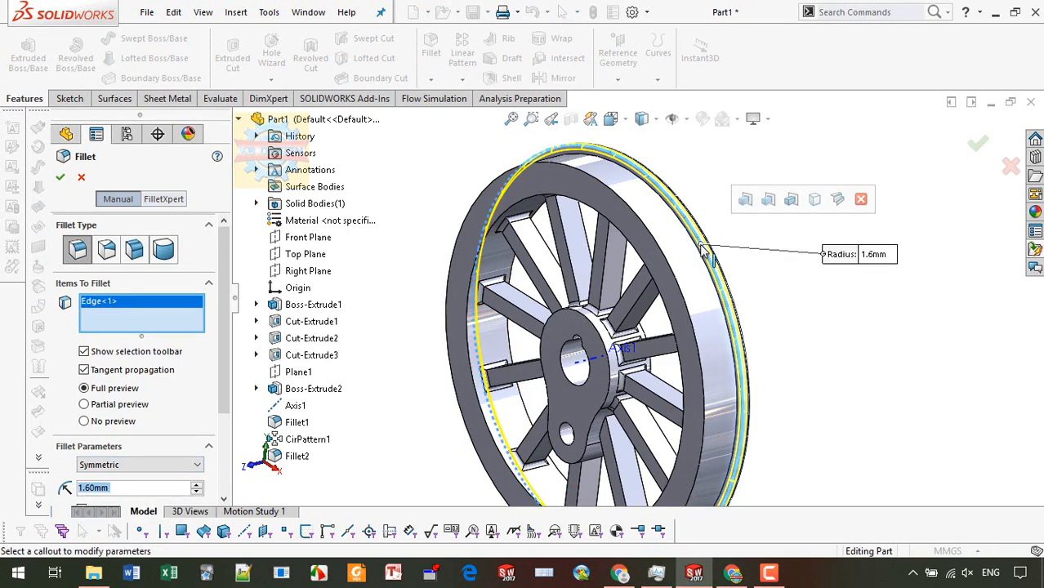
right_click(165, 307)
click(245, 320)
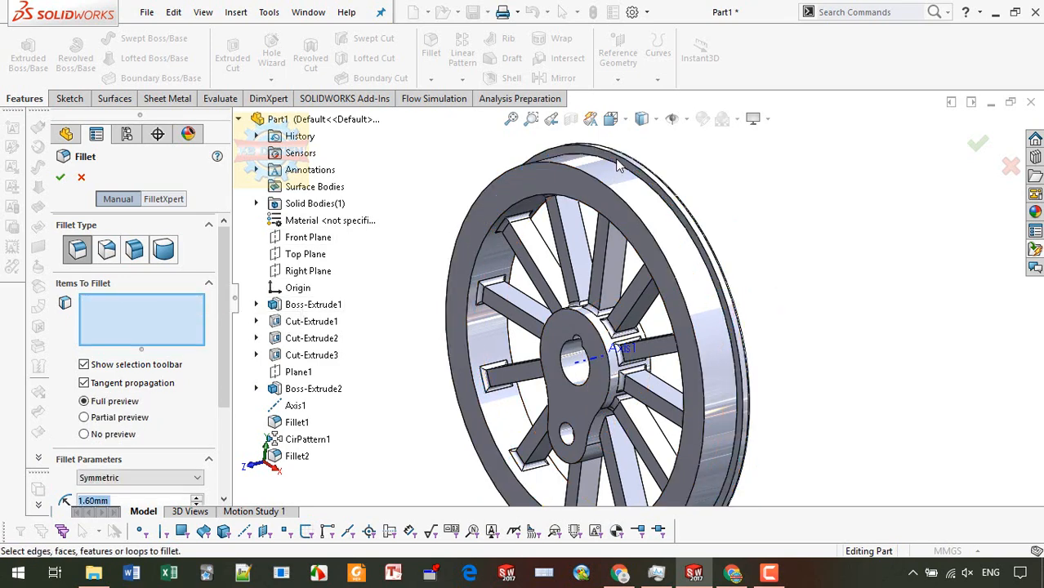
click(615, 161)
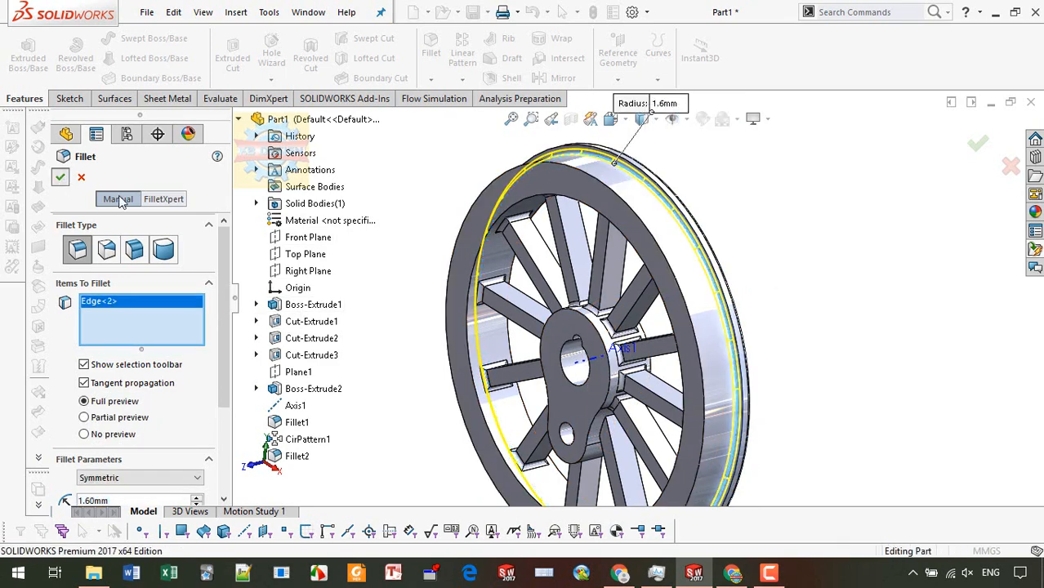
key(Return)
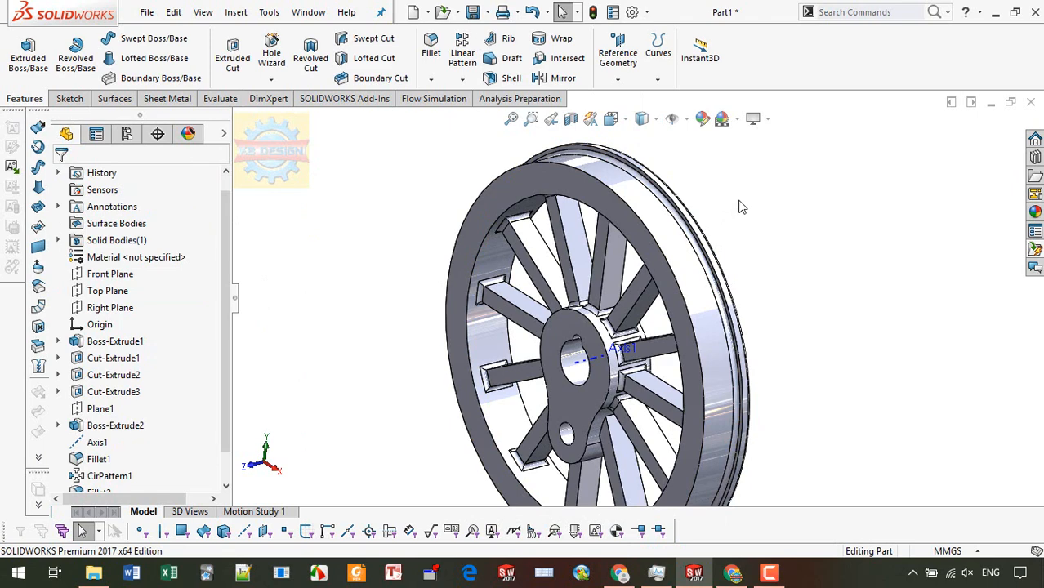
- Suppress the 1.6 mm fillet at the rim's flange corner
scroll(225, 426, down, 1)
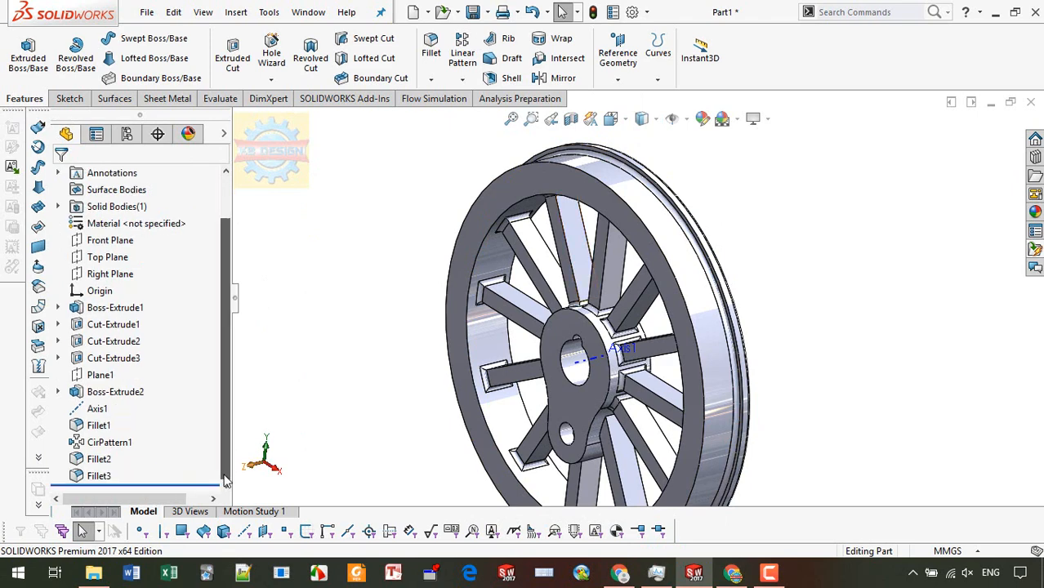
click(104, 480)
right_click(105, 480)
key(Escape)
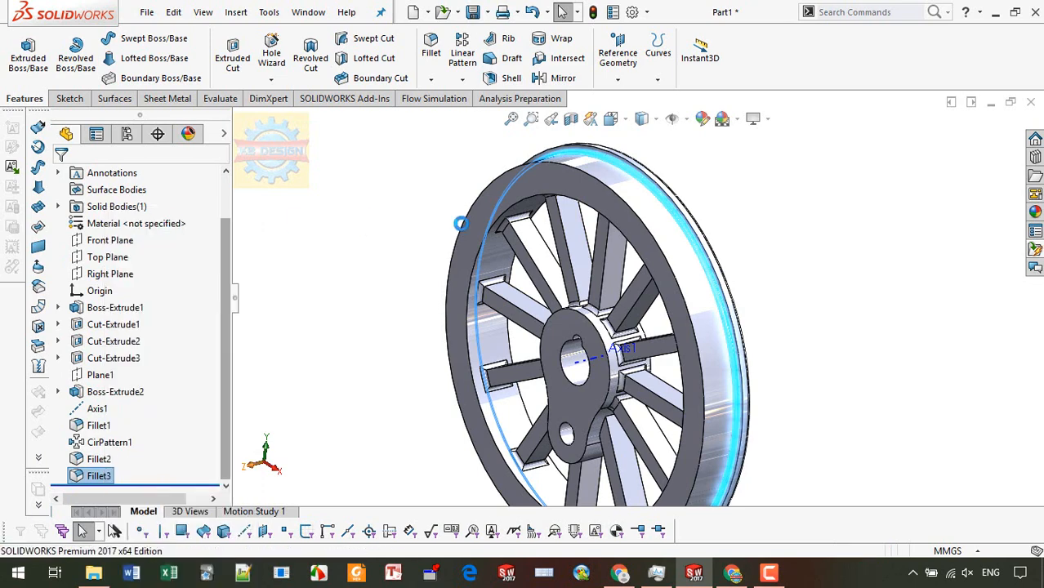
- Draft the rim's outer cylindrical face by 3° with DraftXpert, using the rim's flat annular side face as the direction of pull
scroll(695, 166, down, 1)
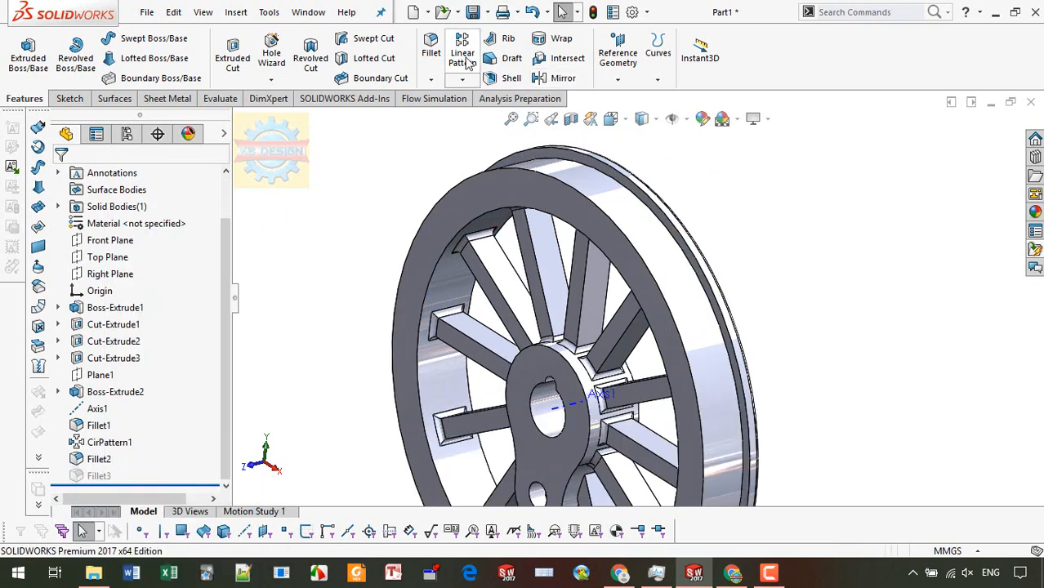
click(512, 58)
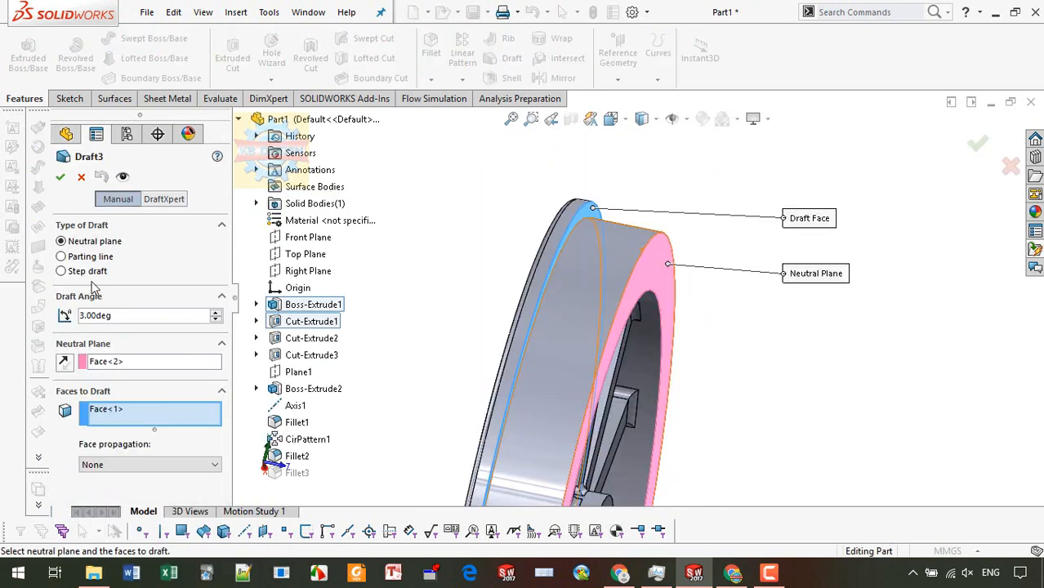
click(150, 199)
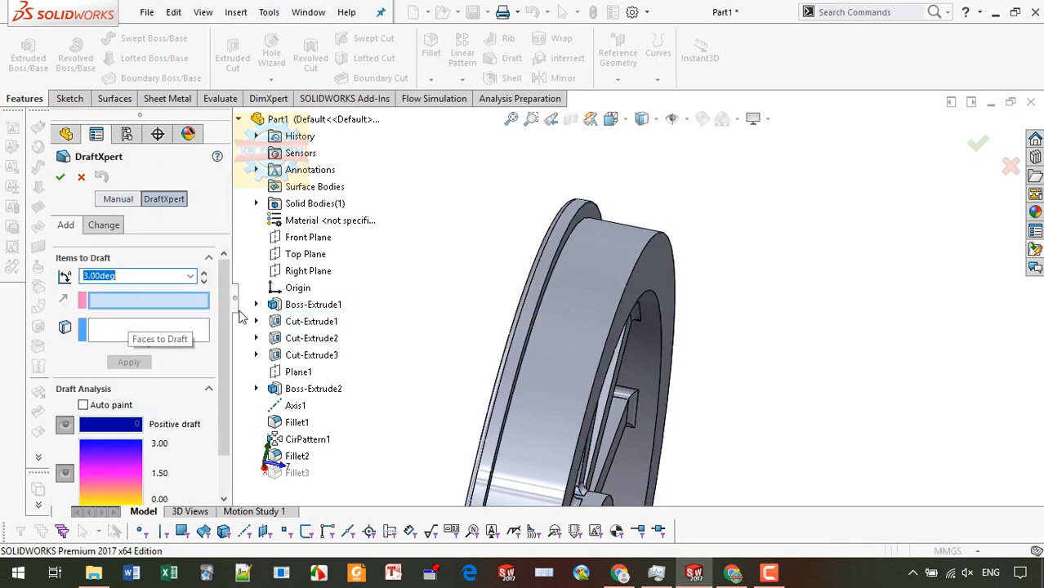
click(193, 329)
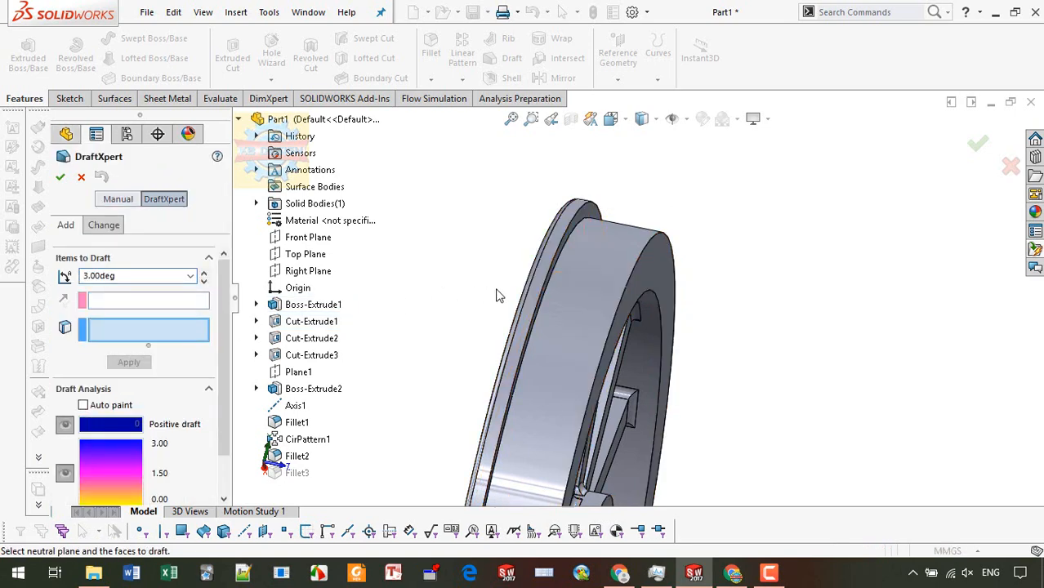
click(581, 297)
click(125, 303)
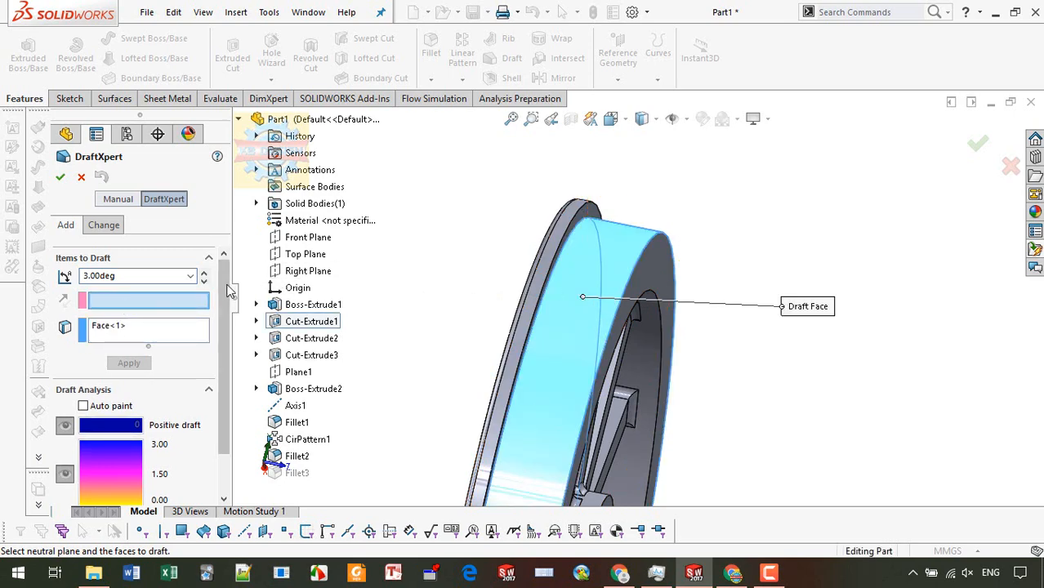
click(652, 266)
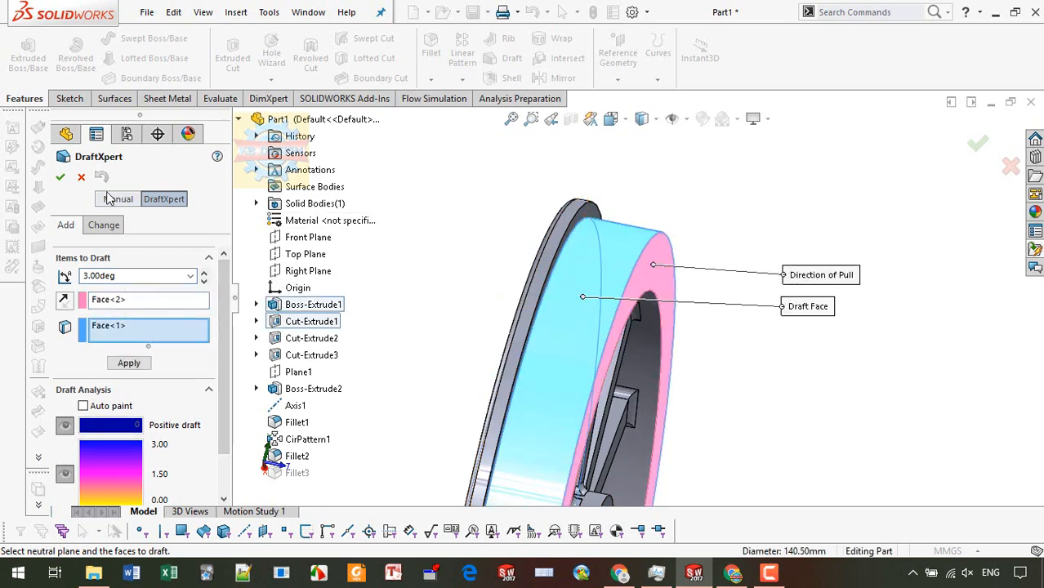
click(62, 181)
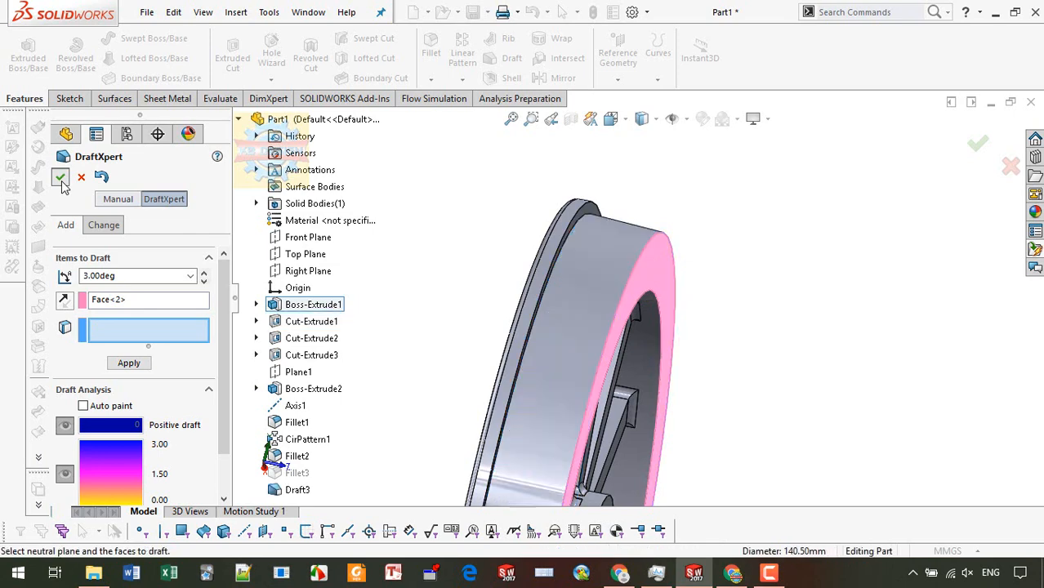
scroll(613, 234, up, 4)
middle_drag(613, 234, 708, 257)
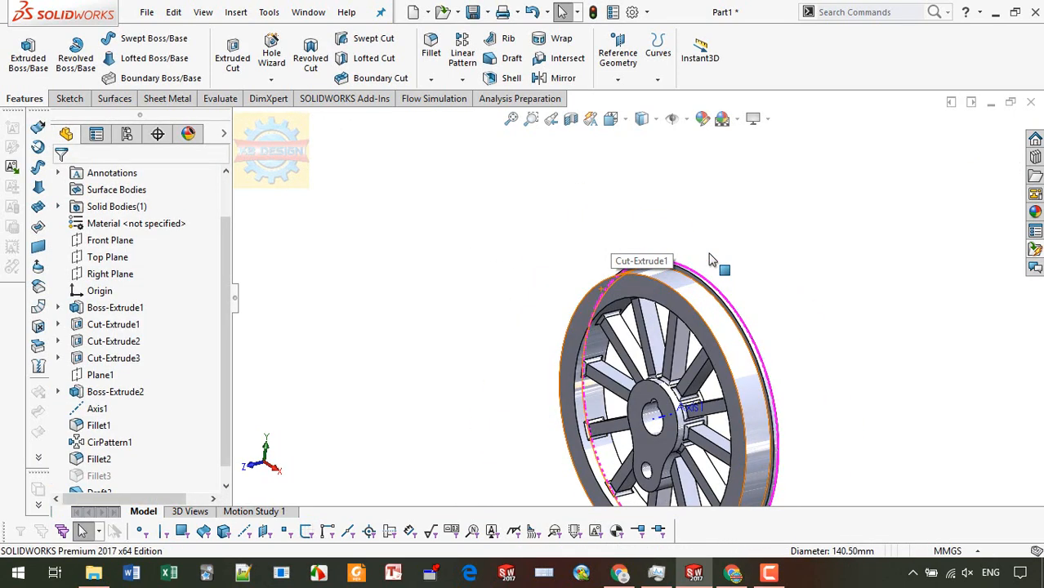
scroll(671, 294, down, 1)
scroll(672, 327, up, 2)
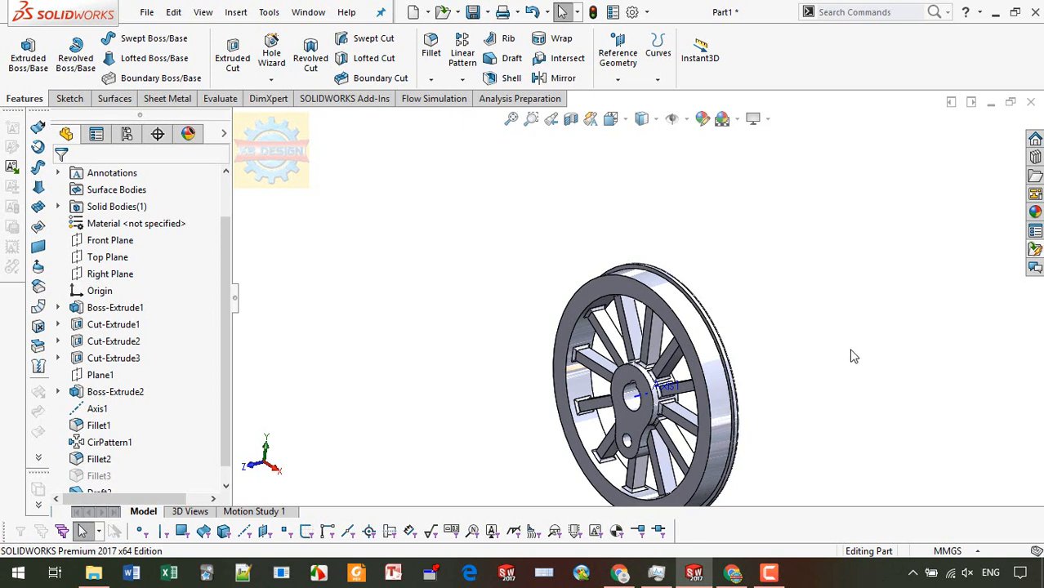
- Reorder the suppressed 1.6 mm flange corner fillet to follow the draft and unsuppress it
click(431, 49)
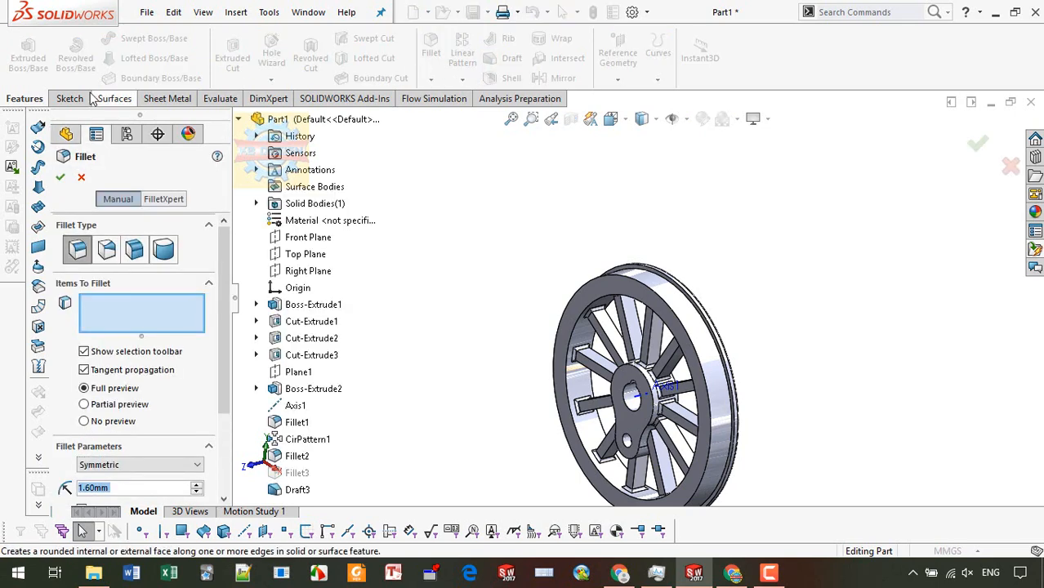
key(Escape)
scroll(214, 368, down, 1)
click(113, 458)
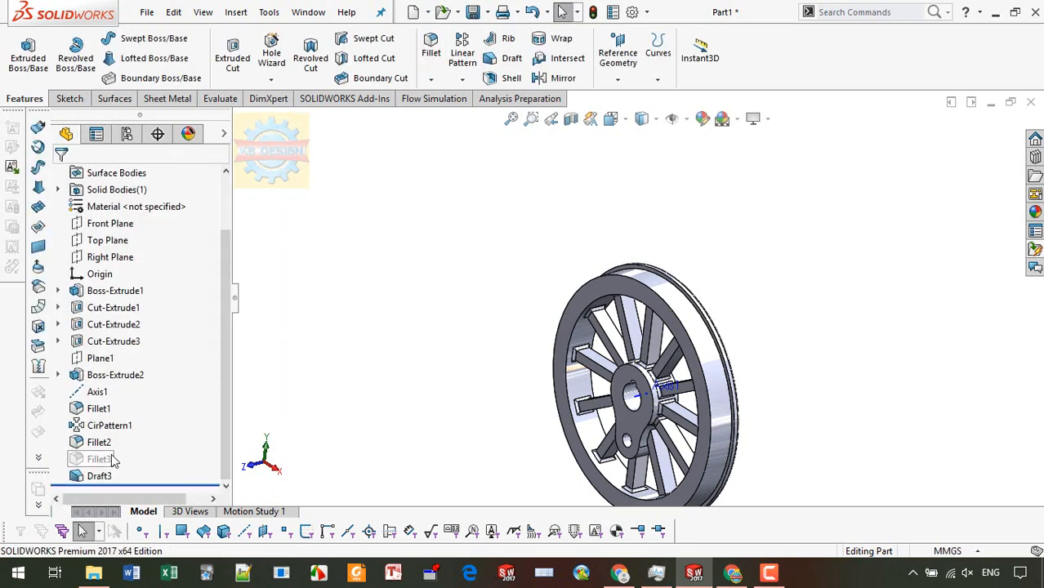
drag(115, 457, 104, 483)
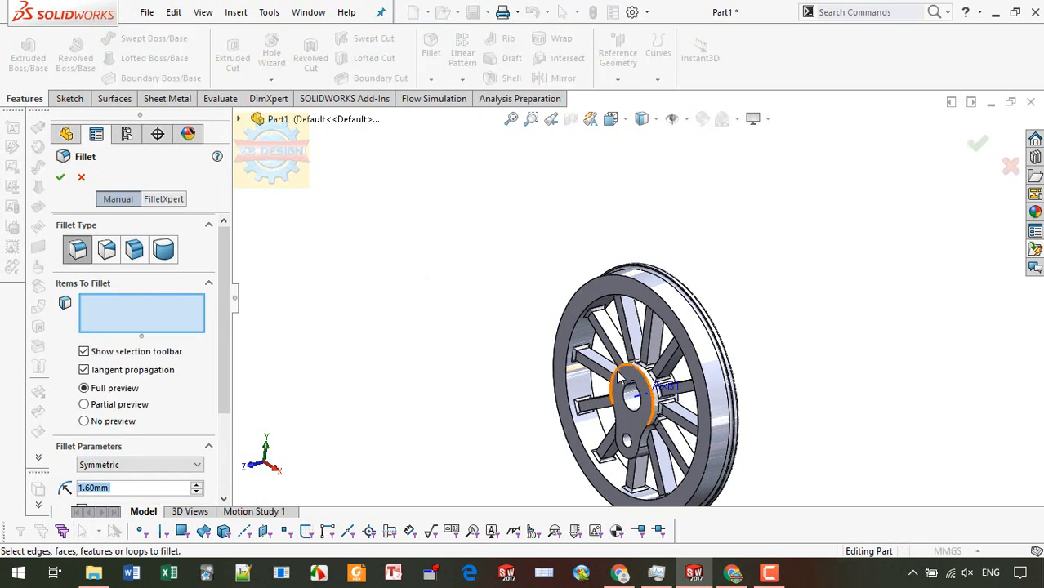
- Fillet the outline edges of the hub's two end faces with a 1 mm radius
text(1)
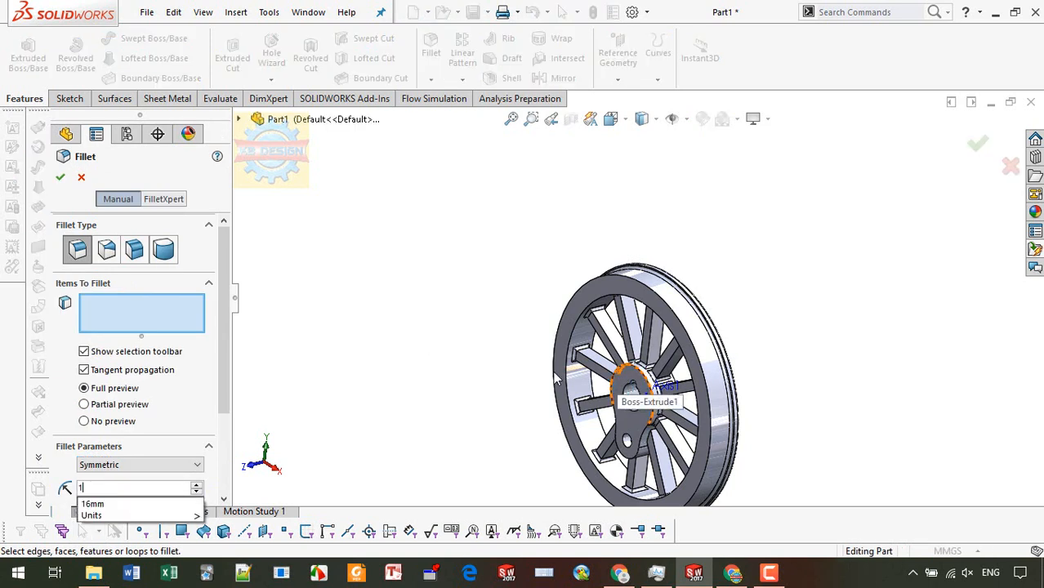
key(Return)
click(619, 418)
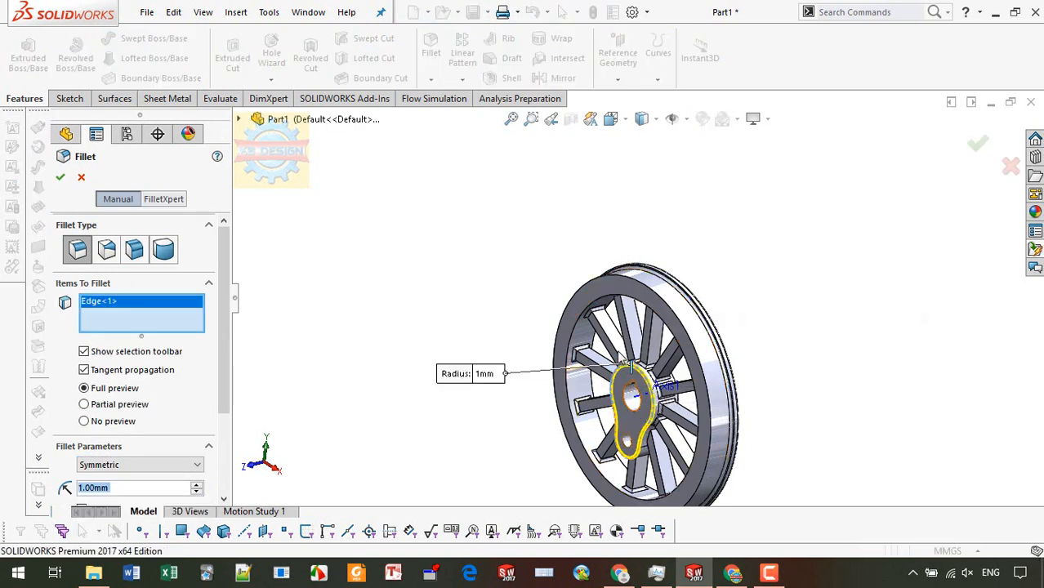
click(323, 289)
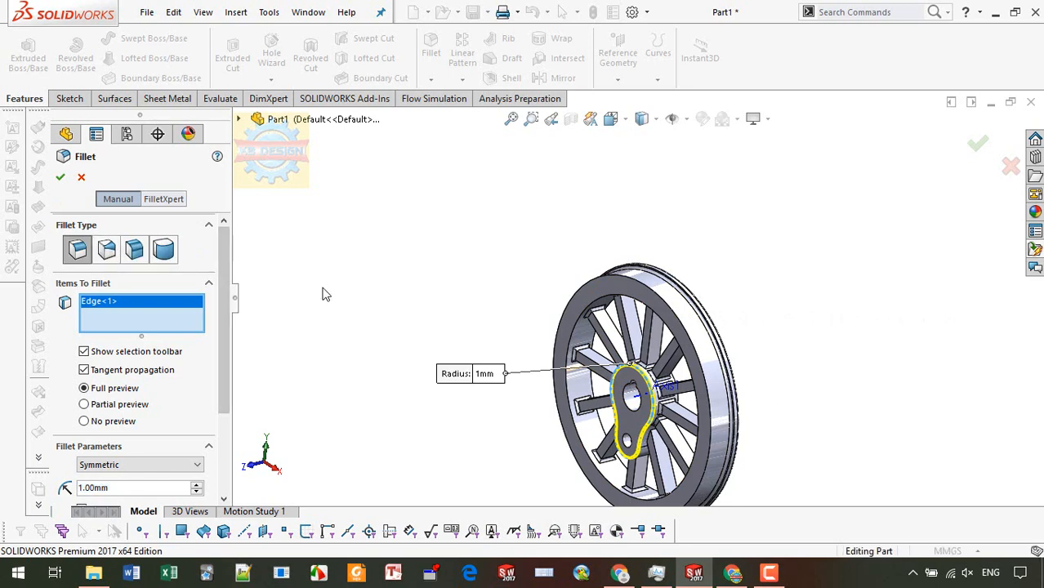
key(Left)
key(Left)
key(Left)
key(Left)
scroll(592, 339, down, 5)
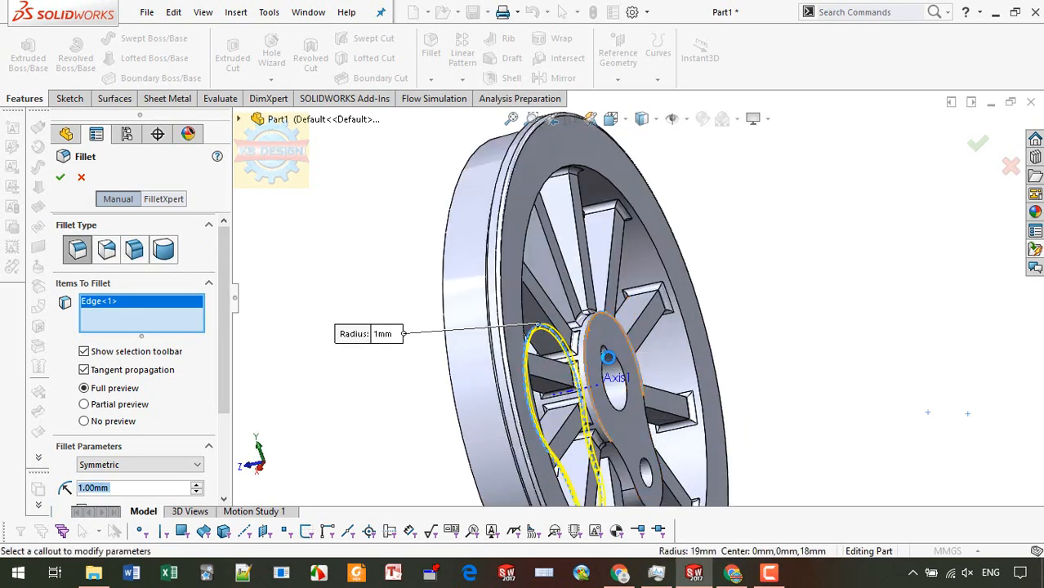
click(593, 343)
click(60, 177)
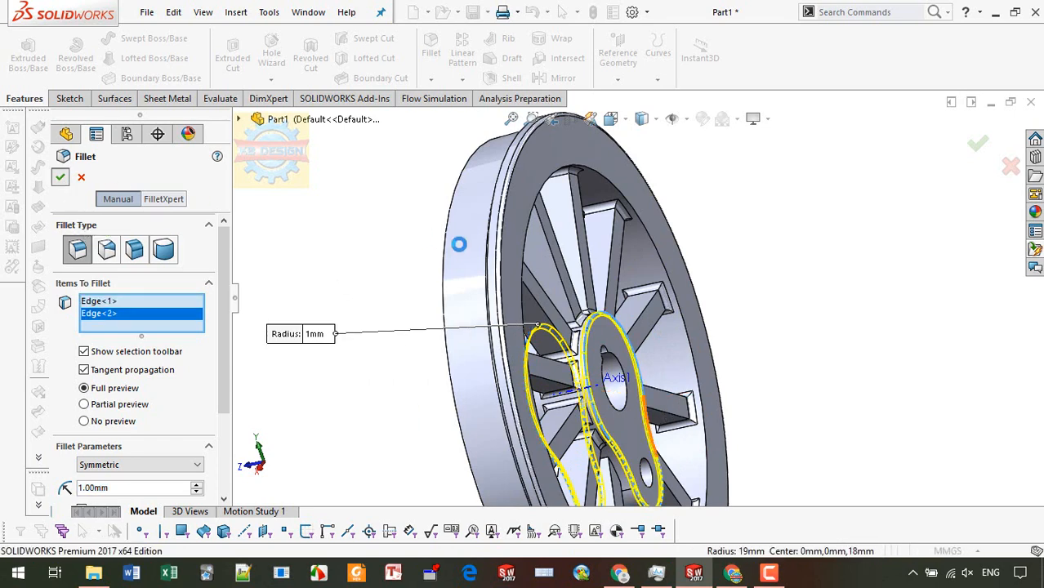
- Hide the reference axis running through the hub
scroll(459, 247, up, 3)
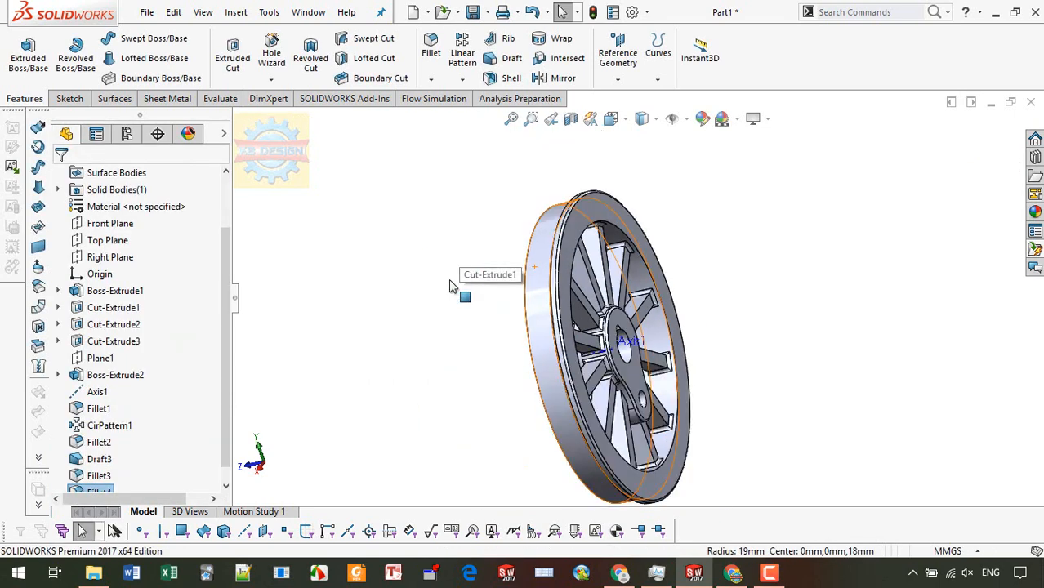
middle_drag(451, 281, 576, 325)
scroll(574, 326, up, 4)
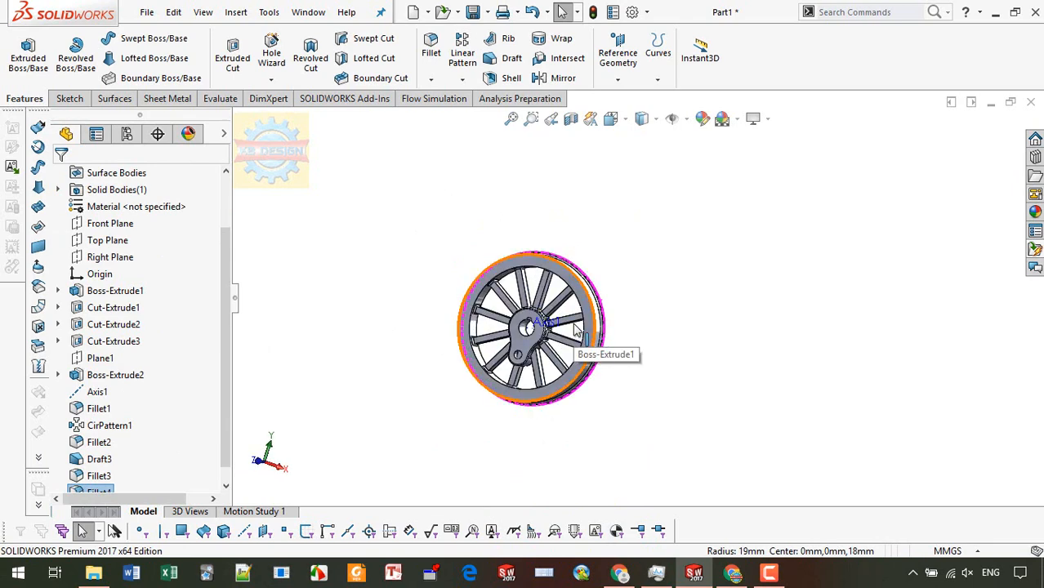
click(89, 398)
click(106, 373)
- Examine the filleted hub, spokes and drafted rim of the wheel from several angles
scroll(451, 251, down, 3)
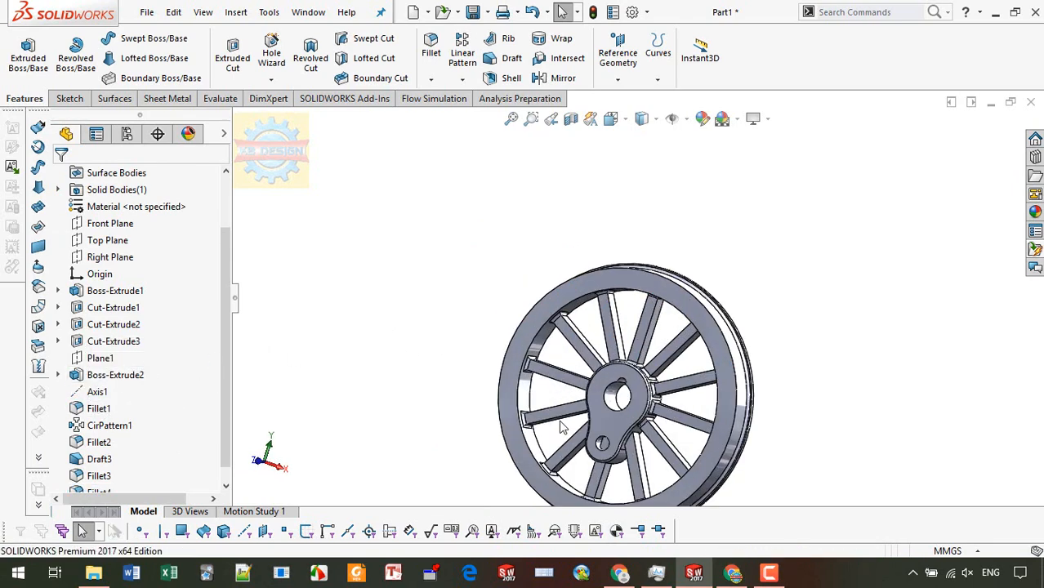
scroll(645, 485, down, 3)
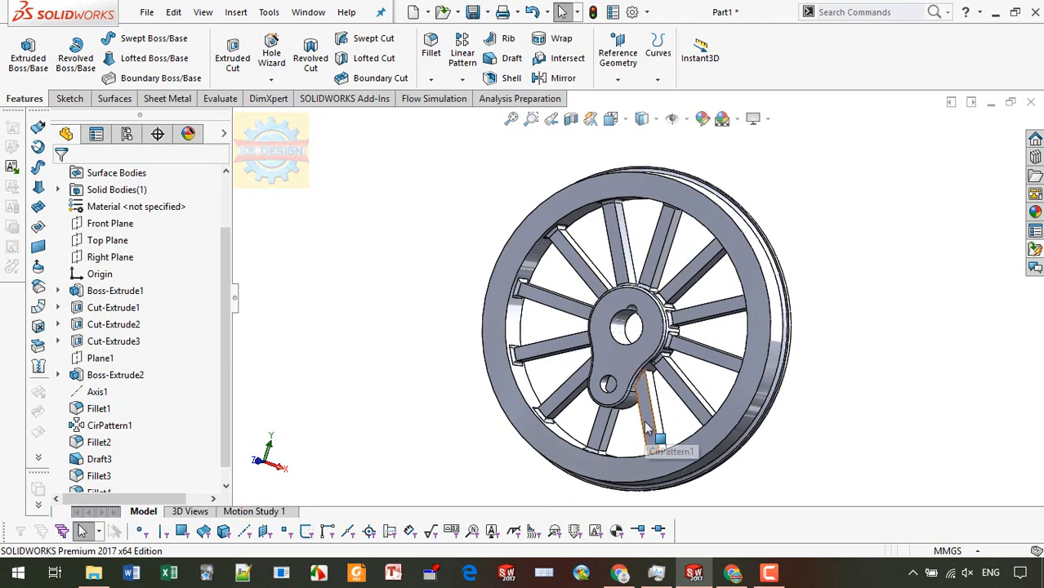
key(Right)
key(Right)
key(Down)
key(Left)
key(Left)
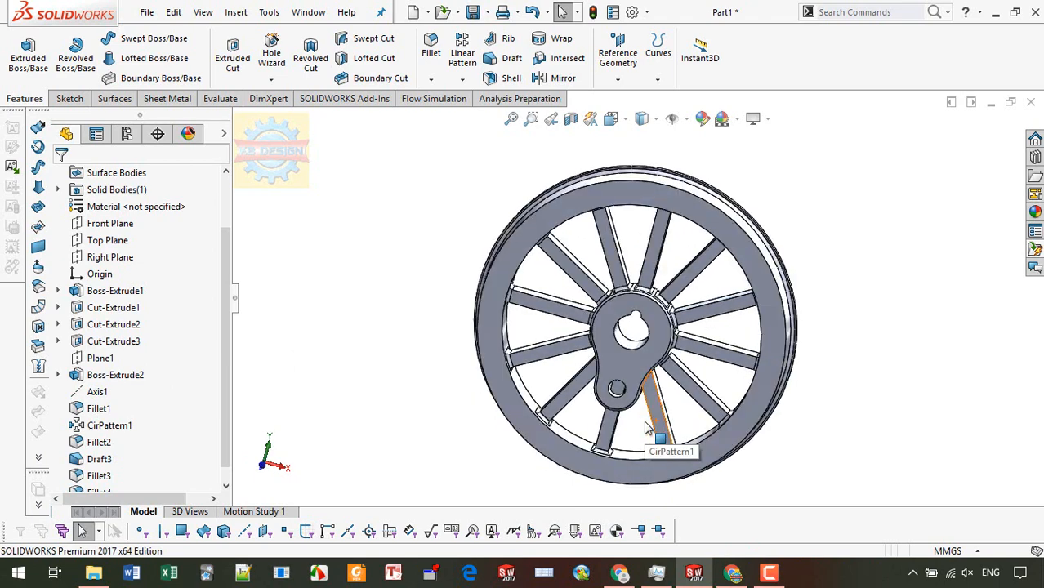
key(Left)
key(Left)
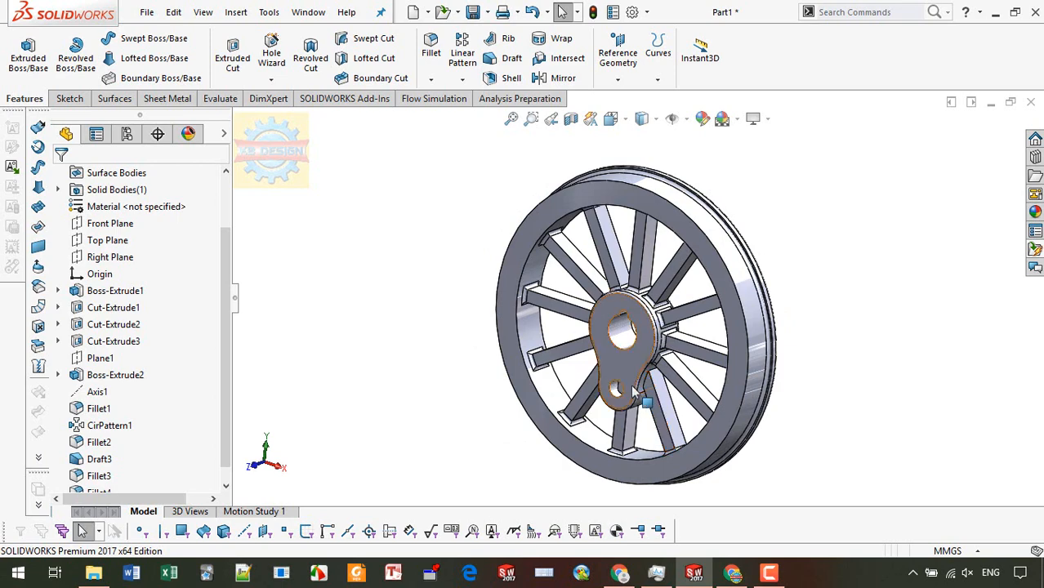
- Start a sketch on the hub's front face and convert the small 8 mm hole's edge into a sketch circle
scroll(637, 365, down, 2)
click(601, 360)
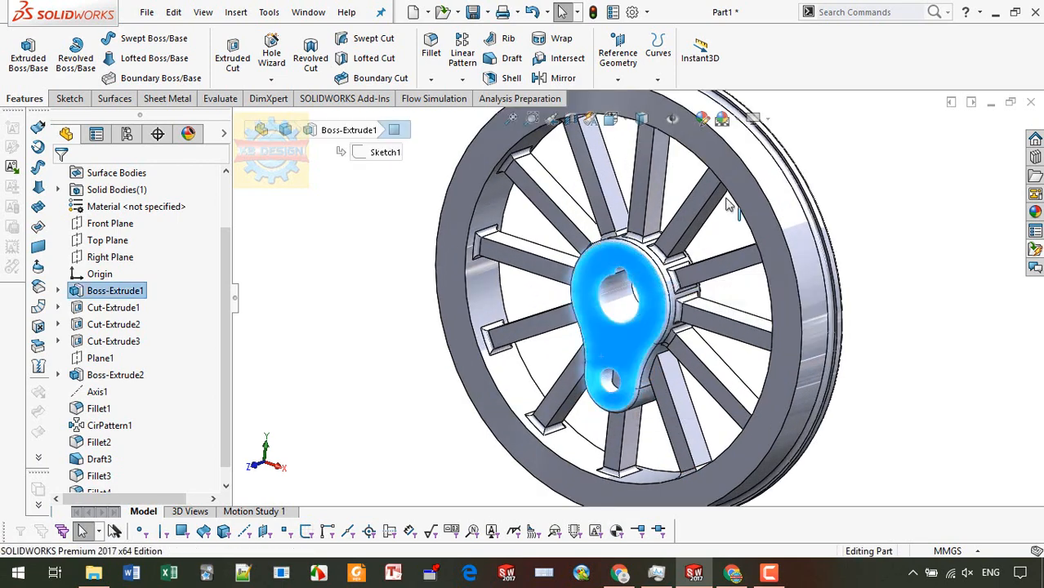
right_click(603, 357)
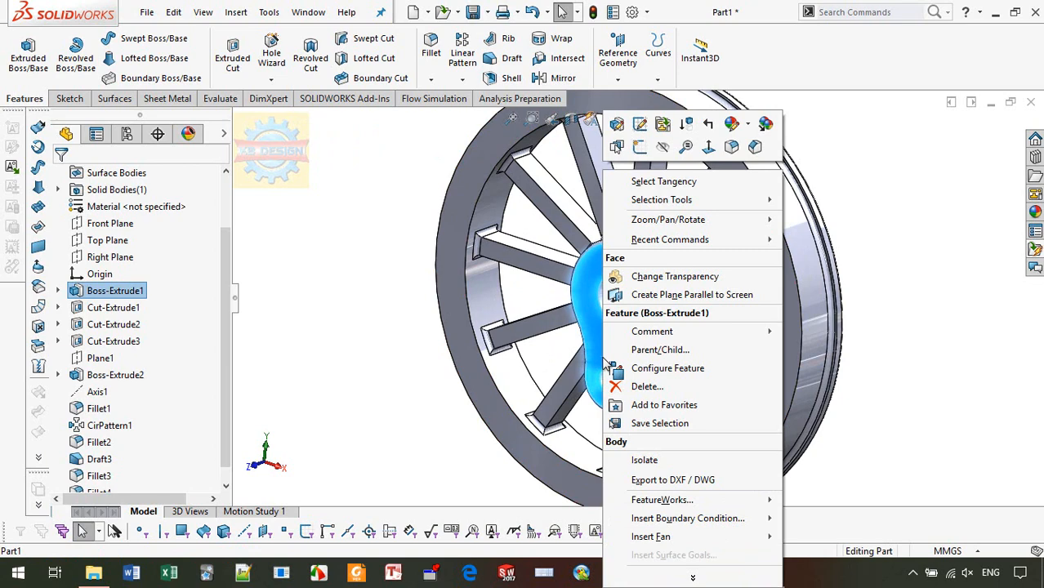
click(641, 147)
click(615, 379)
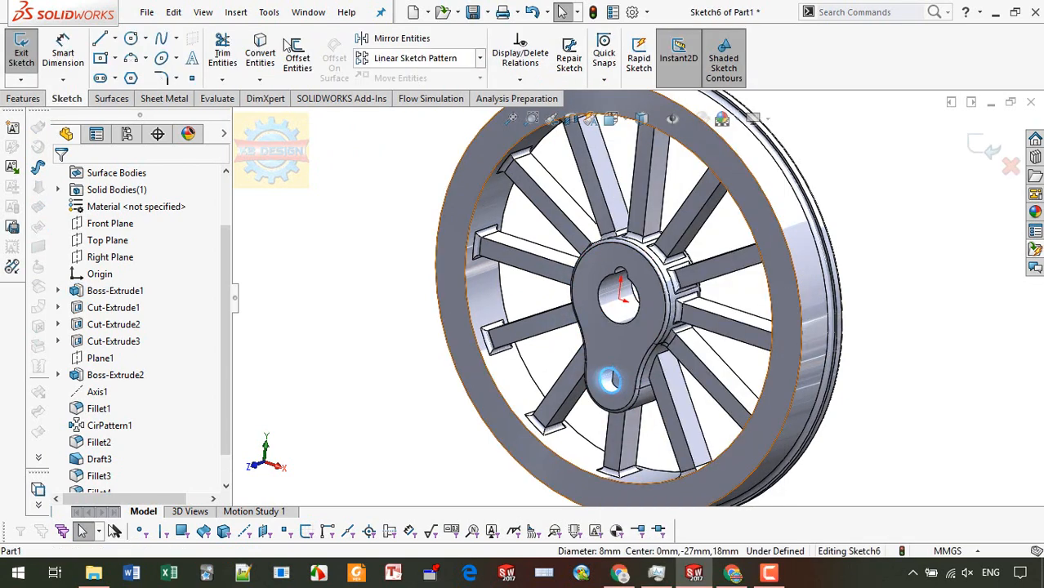
click(260, 53)
- Cut-extrude the converted circle through the hub's lower lobe
click(30, 100)
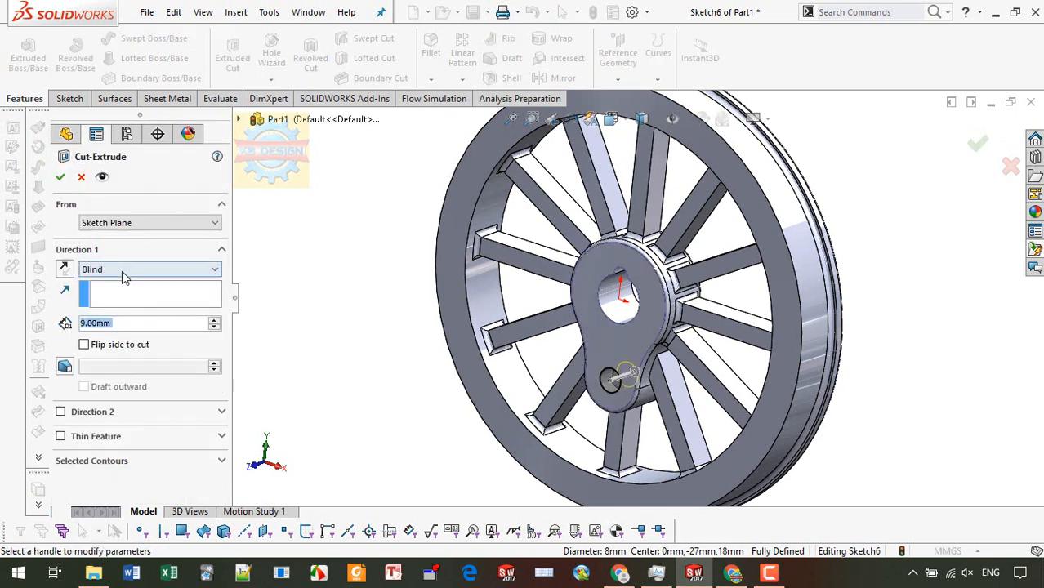
click(131, 270)
click(121, 294)
click(60, 177)
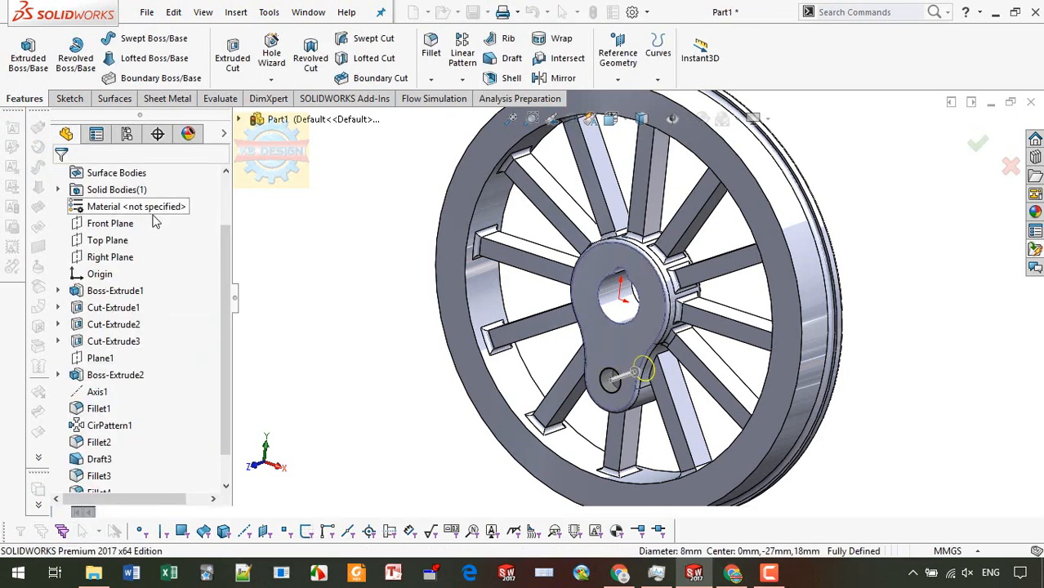
mouse_move(375, 298)
middle_down()
mouse_move(457, 298)
mouse_move(450, 277)
mouse_move(453, 290)
mouse_move(396, 293)
mouse_move(478, 291)
middle_up()
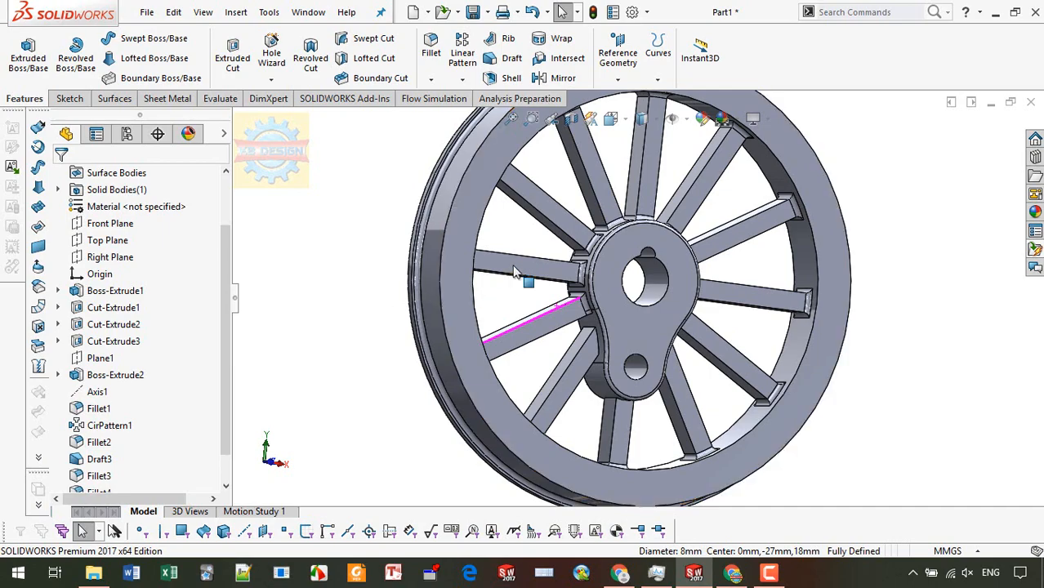